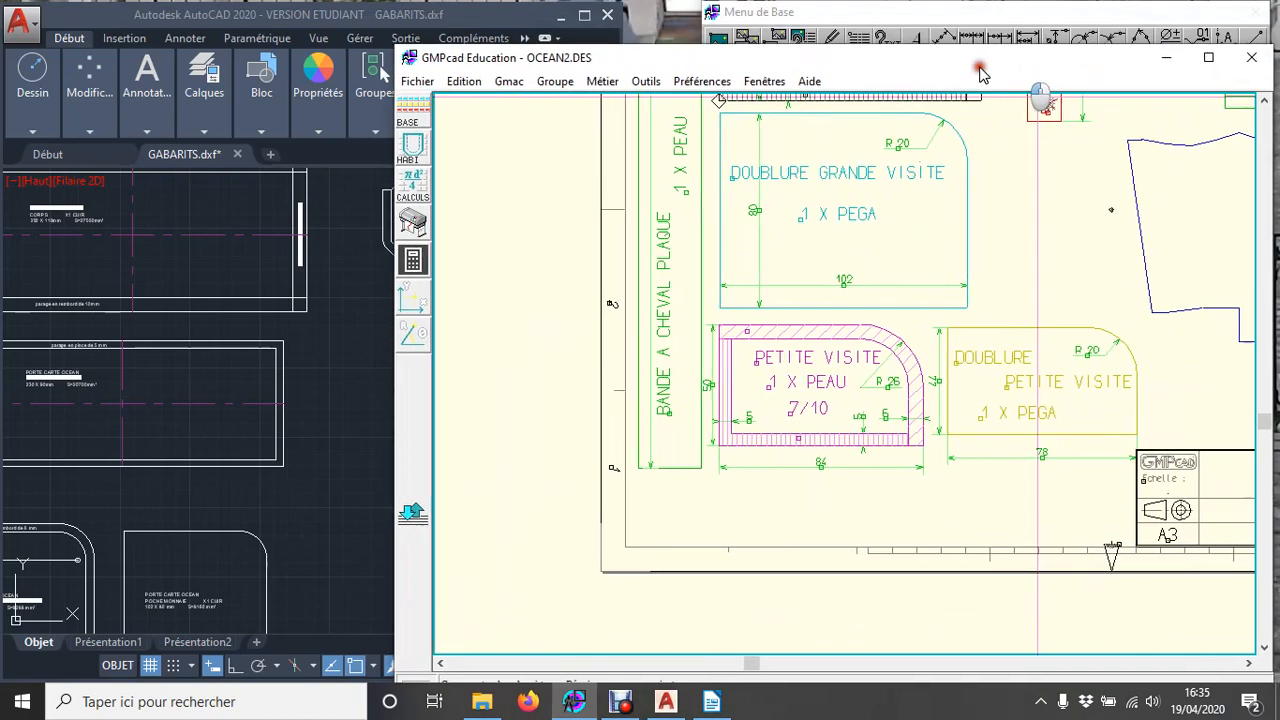
Examine the dimensions and corner radius of the PETITE VISITE leather piece in the OCEAN2 cutting sheet.
left_click(1208, 44)
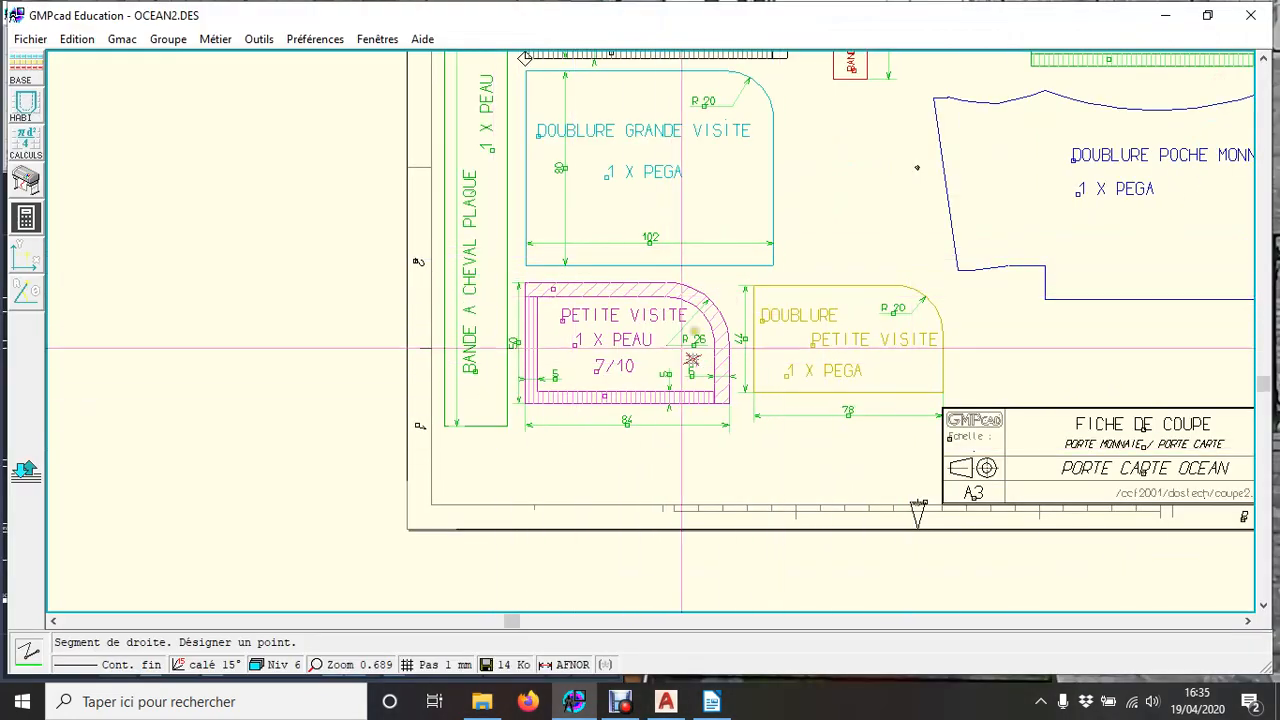
scroll(768, 233, "down", 1)
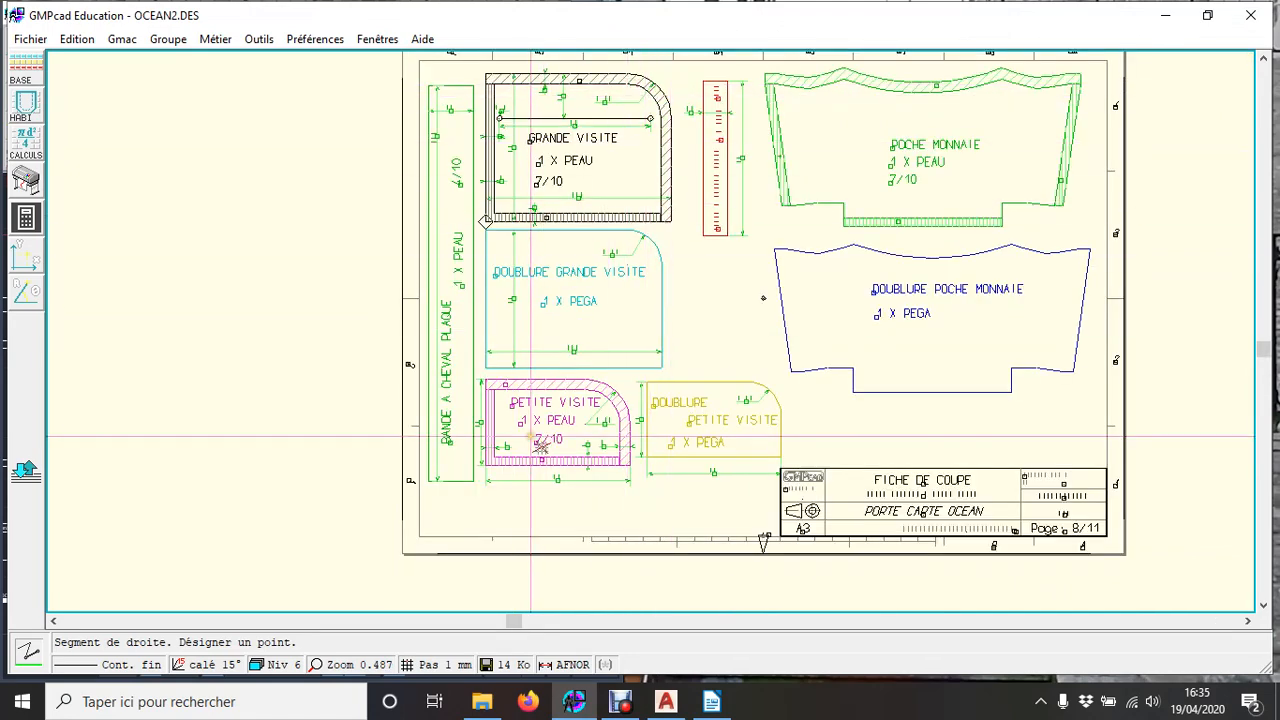
scroll(531, 436, "down", 1)
scroll(651, 331, "up", 2)
scroll(651, 331, "up", 1)
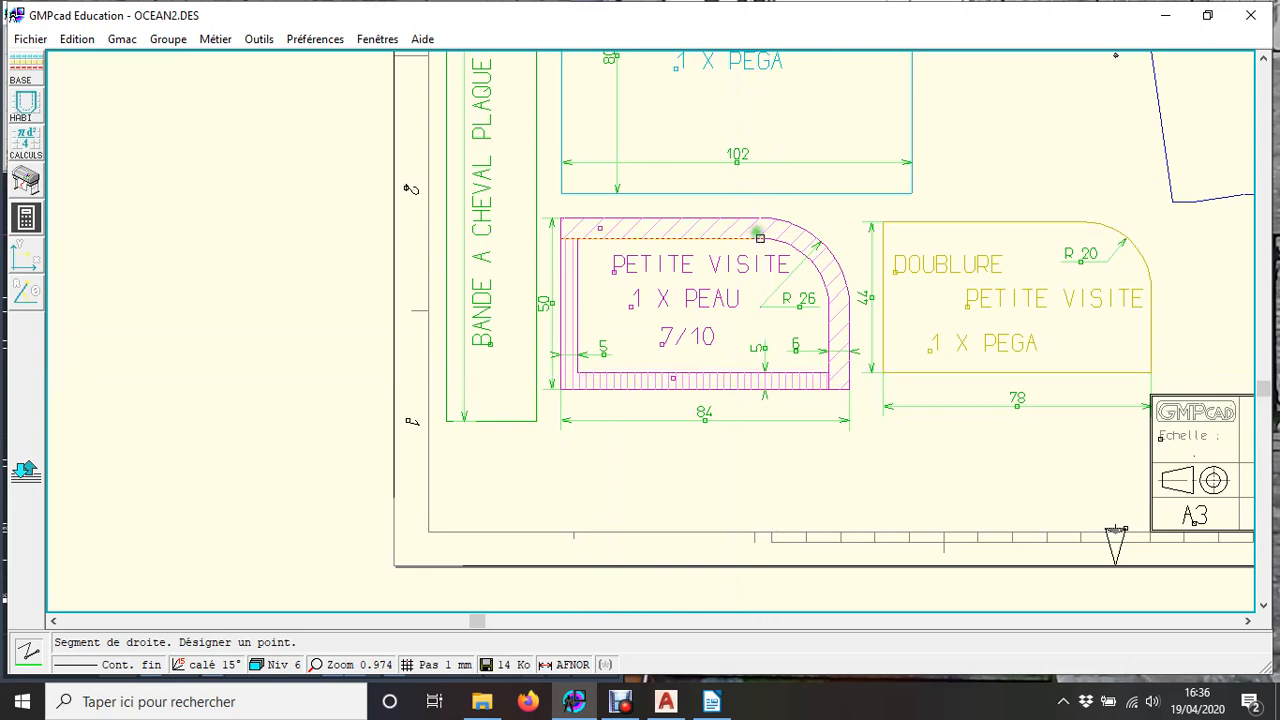
scroll(760, 420, "down", 1)
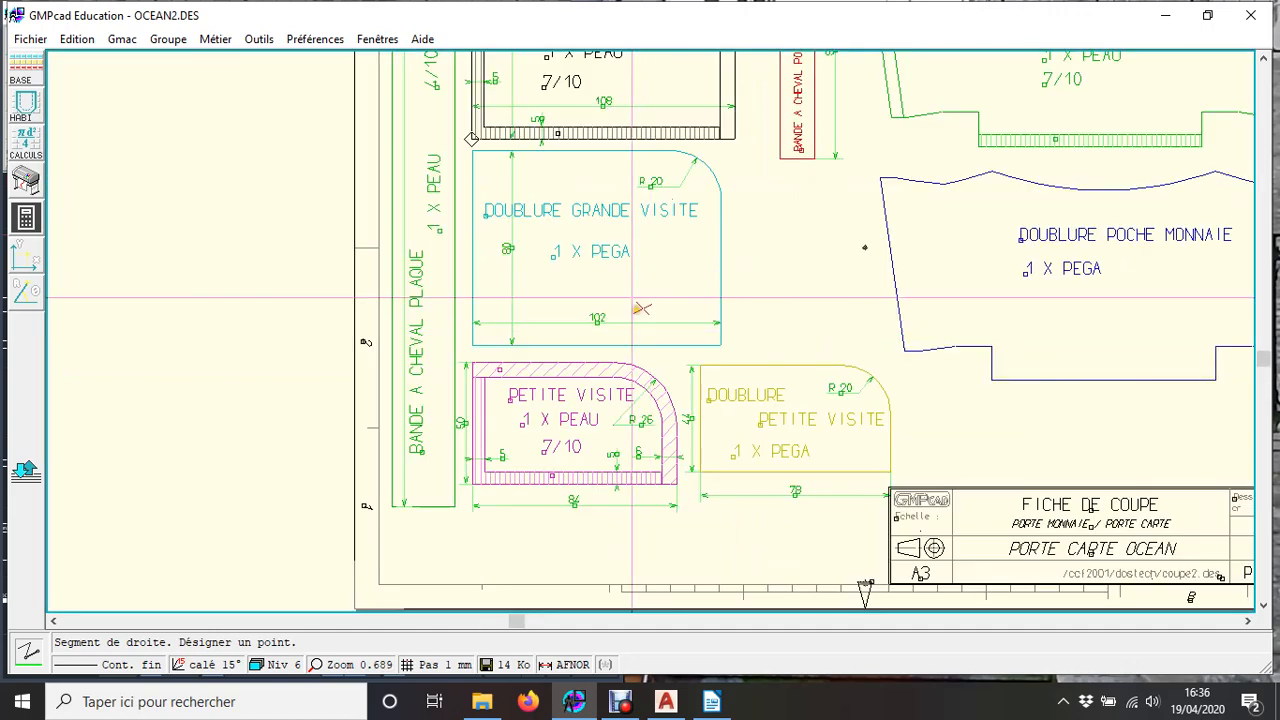
scroll(560, 540, "up", 2)
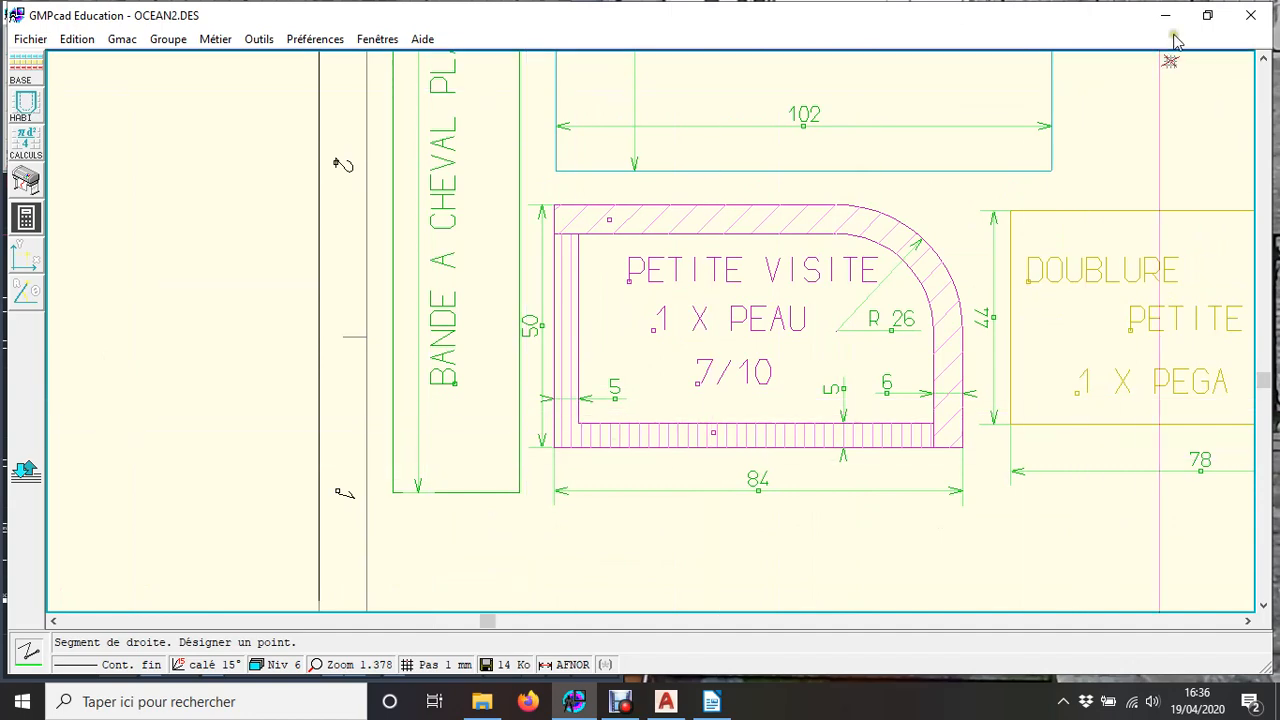
Switch to the GABARITS.dxf drawing in AutoCAD, maximised, with free space below the curved-corner POCHE MONNAIE pieces.
left_click(1207, 15)
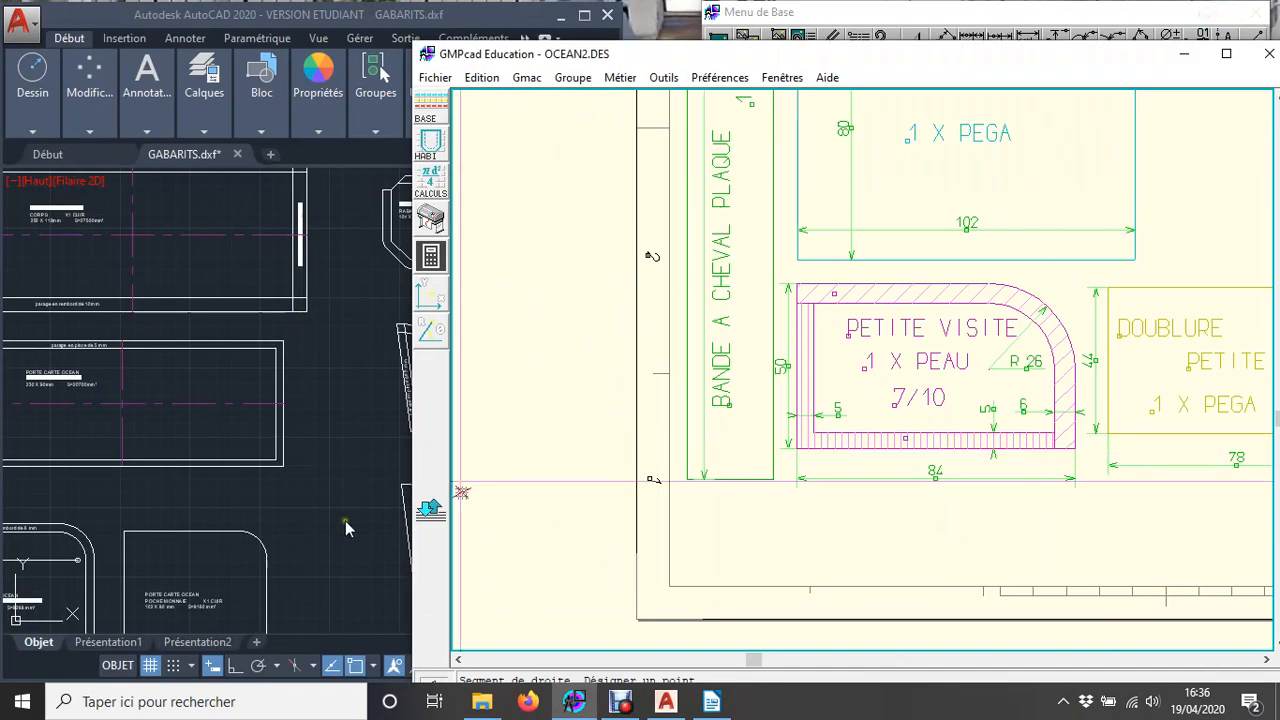
left_click(359, 545)
left_click(585, 14)
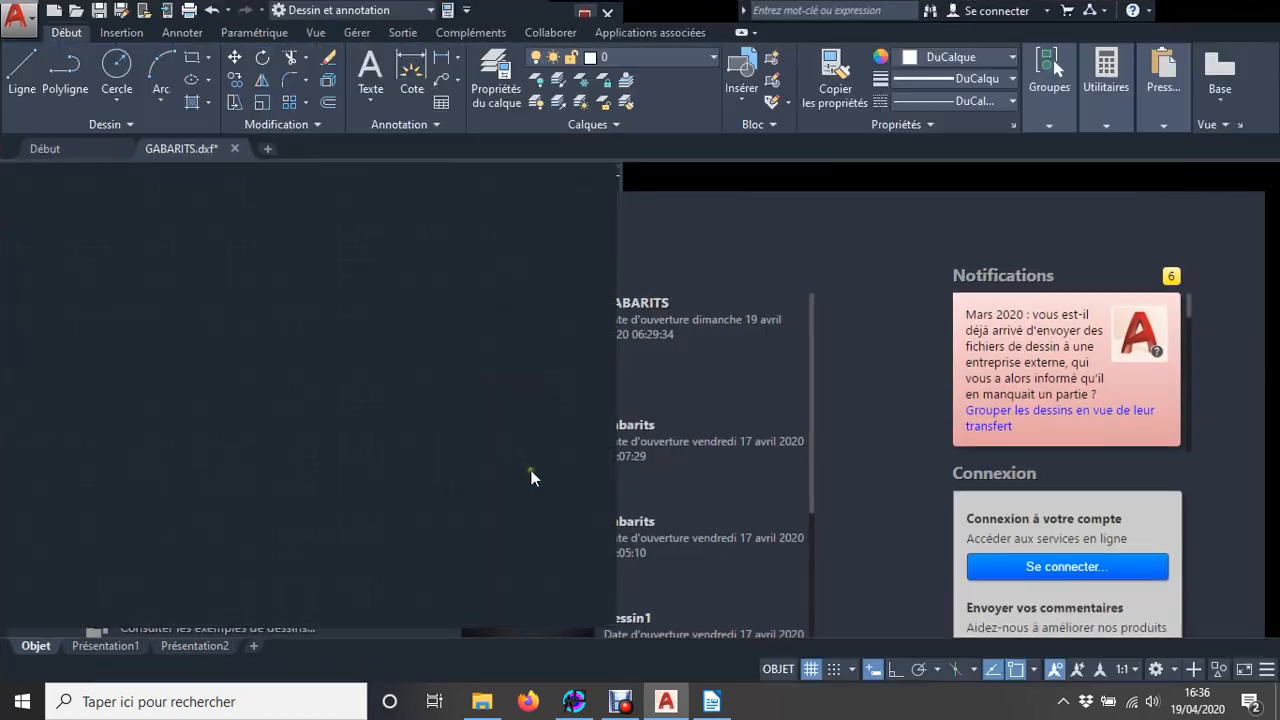
mouse_move(451, 523)
middle_mouse_down()
mouse_move(483, 329)
mouse_move(463, 177)
middle_mouse_up()
middle_click_drag(483, 382, 457, 449)
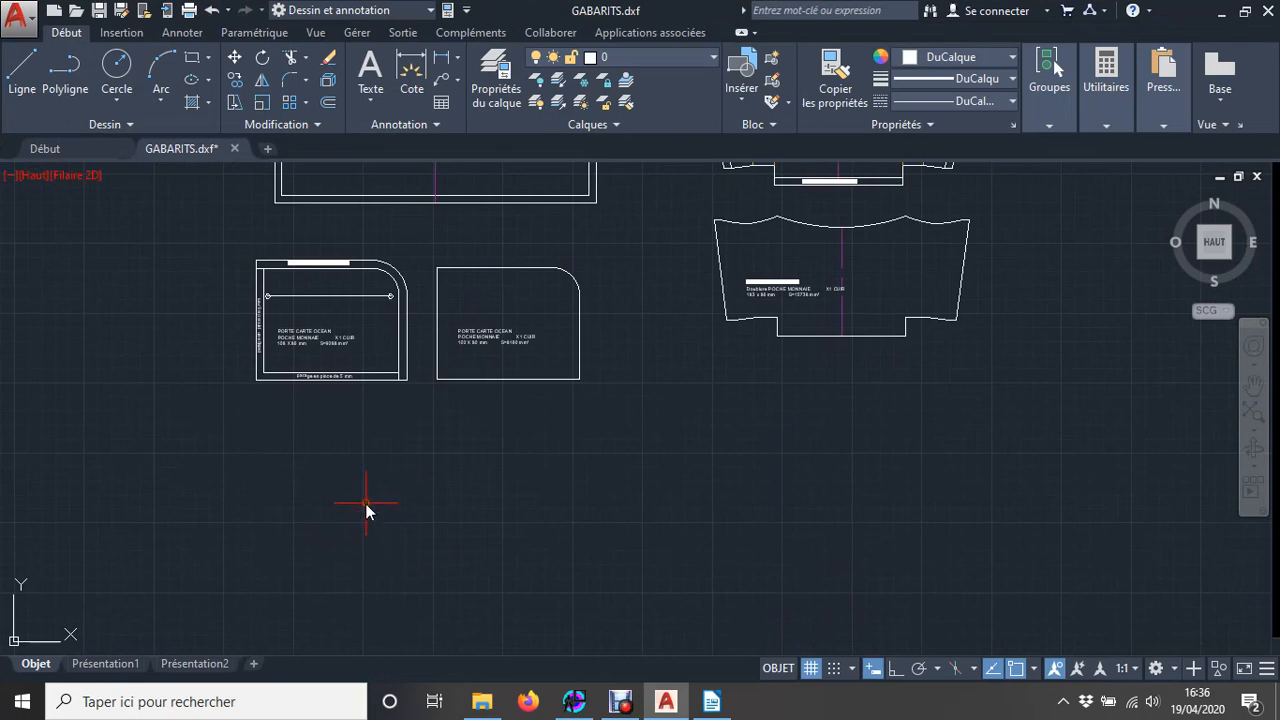
Draw an 84 by 50 mm rectangle below the existing curved-corner POCHE MONNAIE piece, using the Dimensions (Cotes) option.
type("rec")
key("Return")
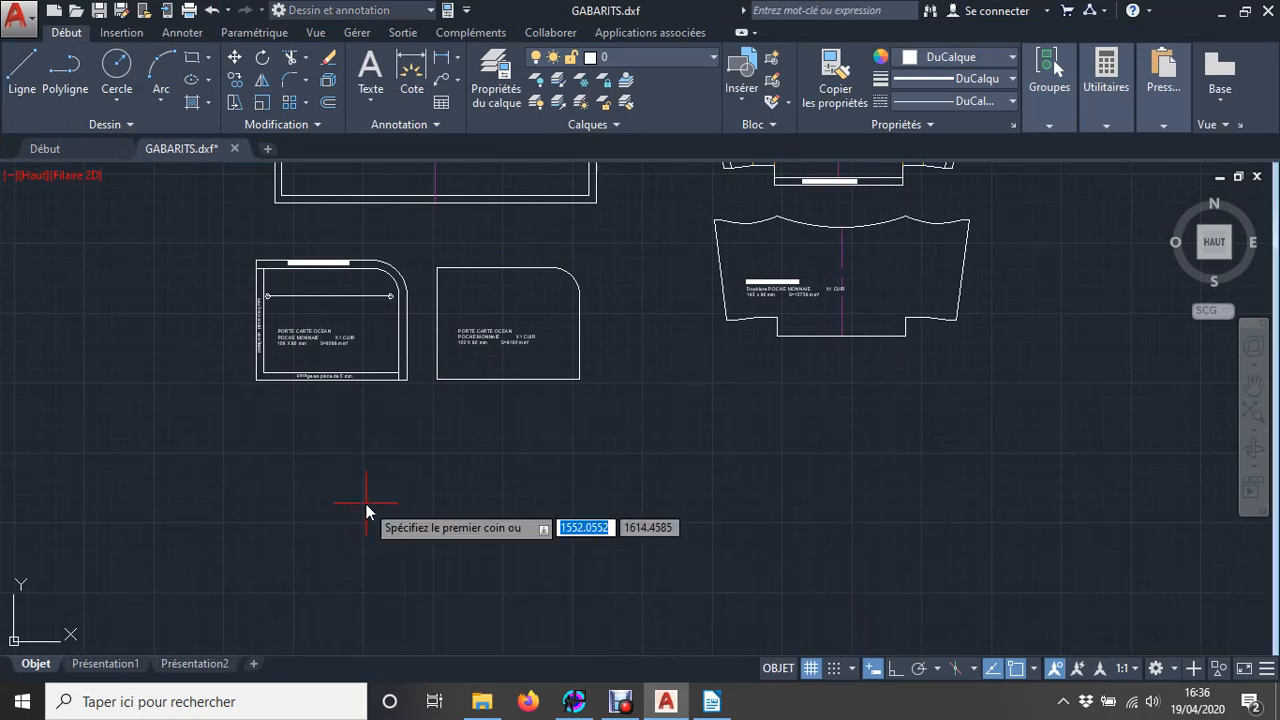
left_click(260, 431)
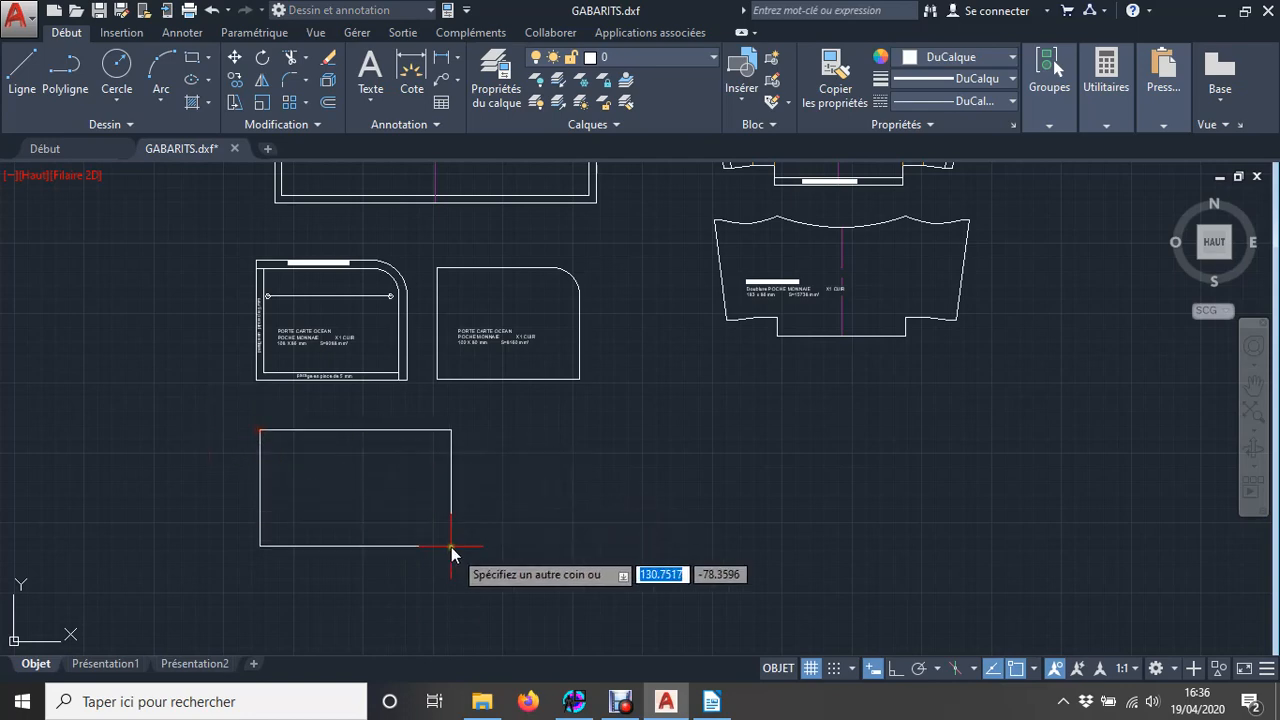
right_click(459, 555)
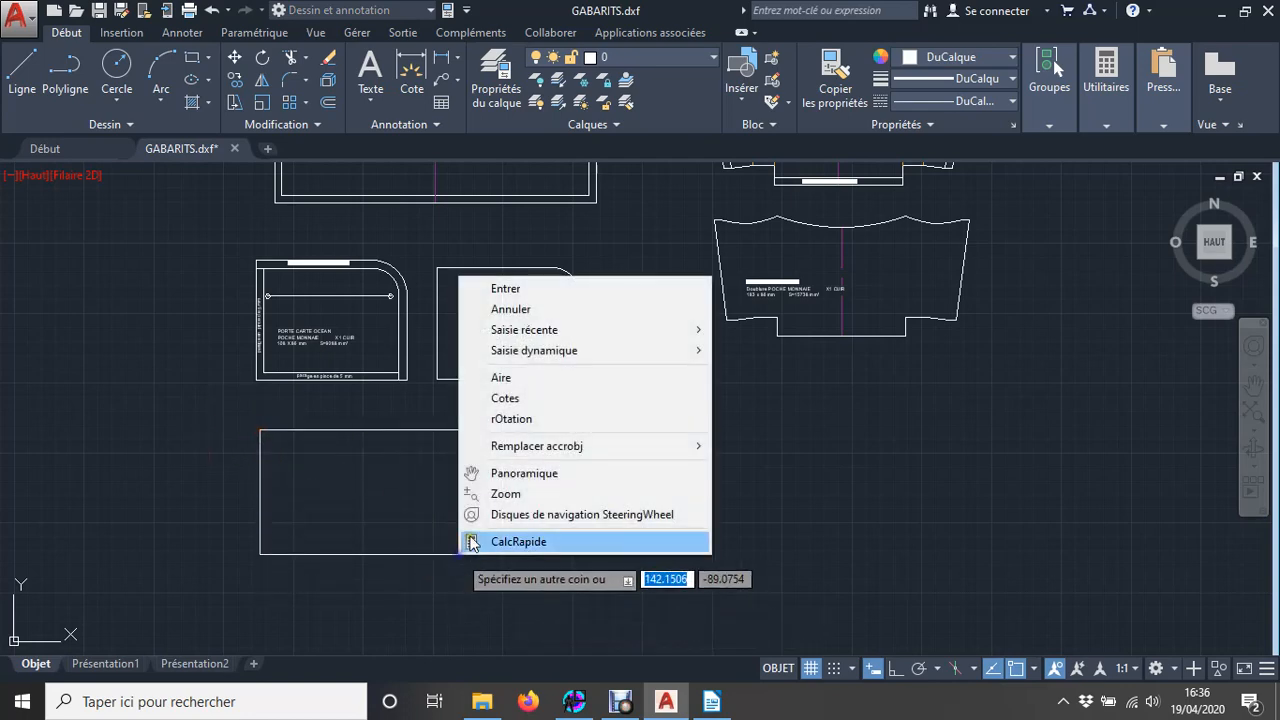
left_click(506, 400)
type("85")
key("Return")
type("50")
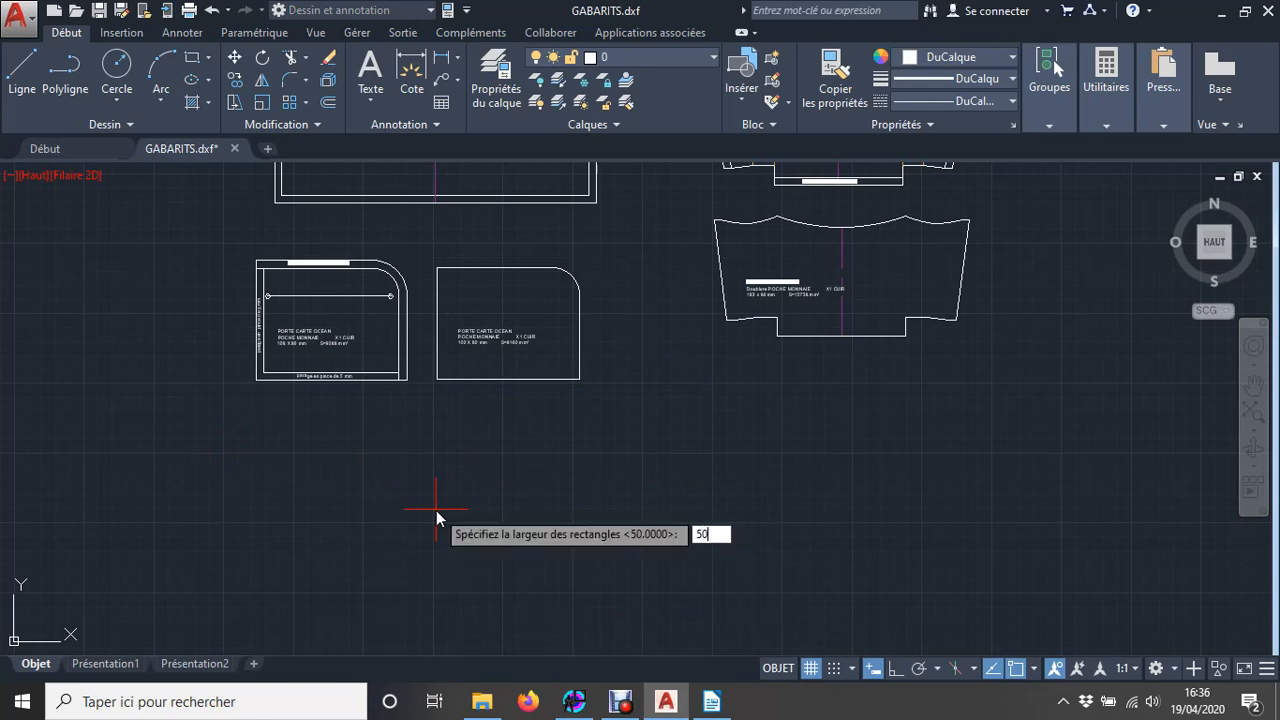
key("Return")
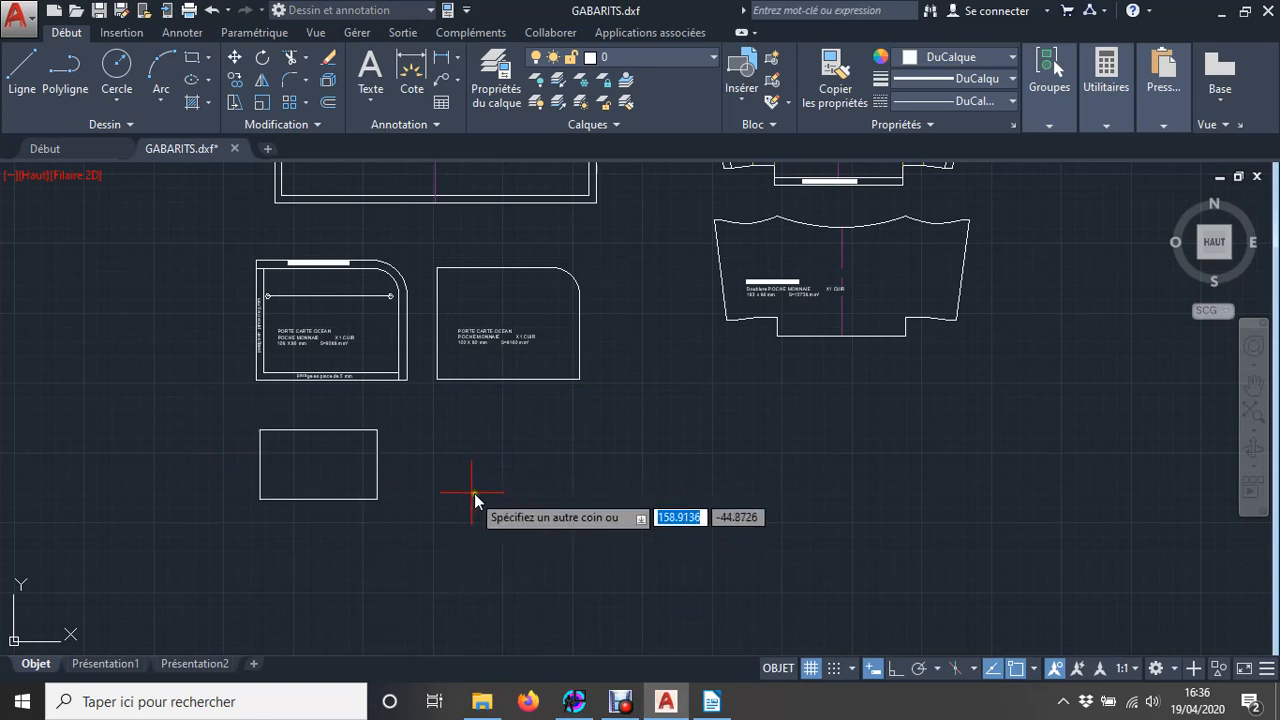
left_click(402, 493)
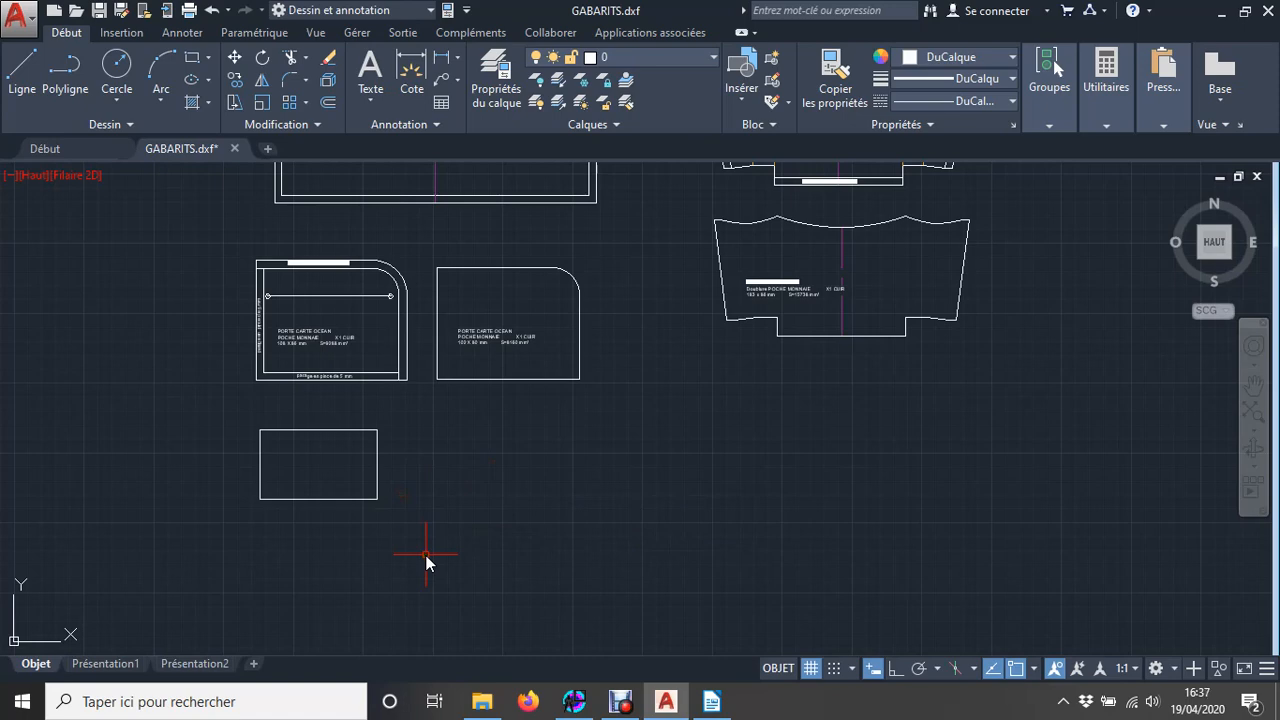
Explode the new rectangle into separate lines.
left_click(351, 430)
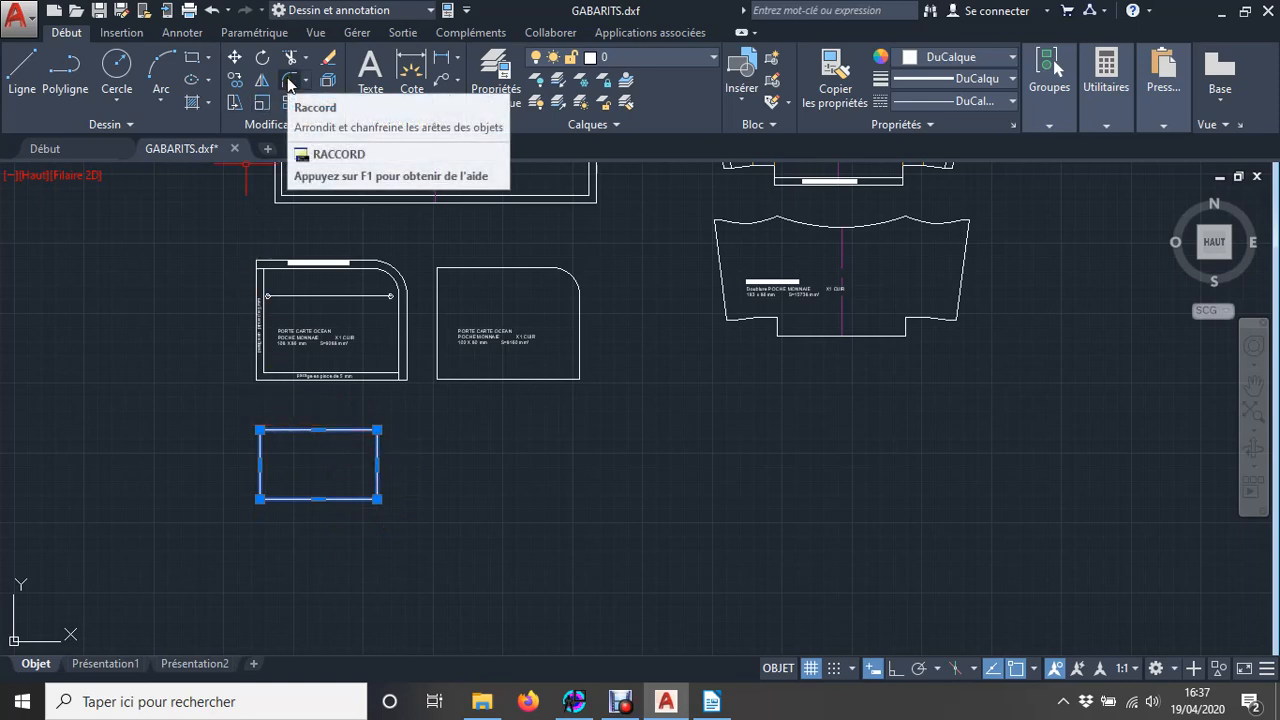
key("Escape")
left_click(344, 431)
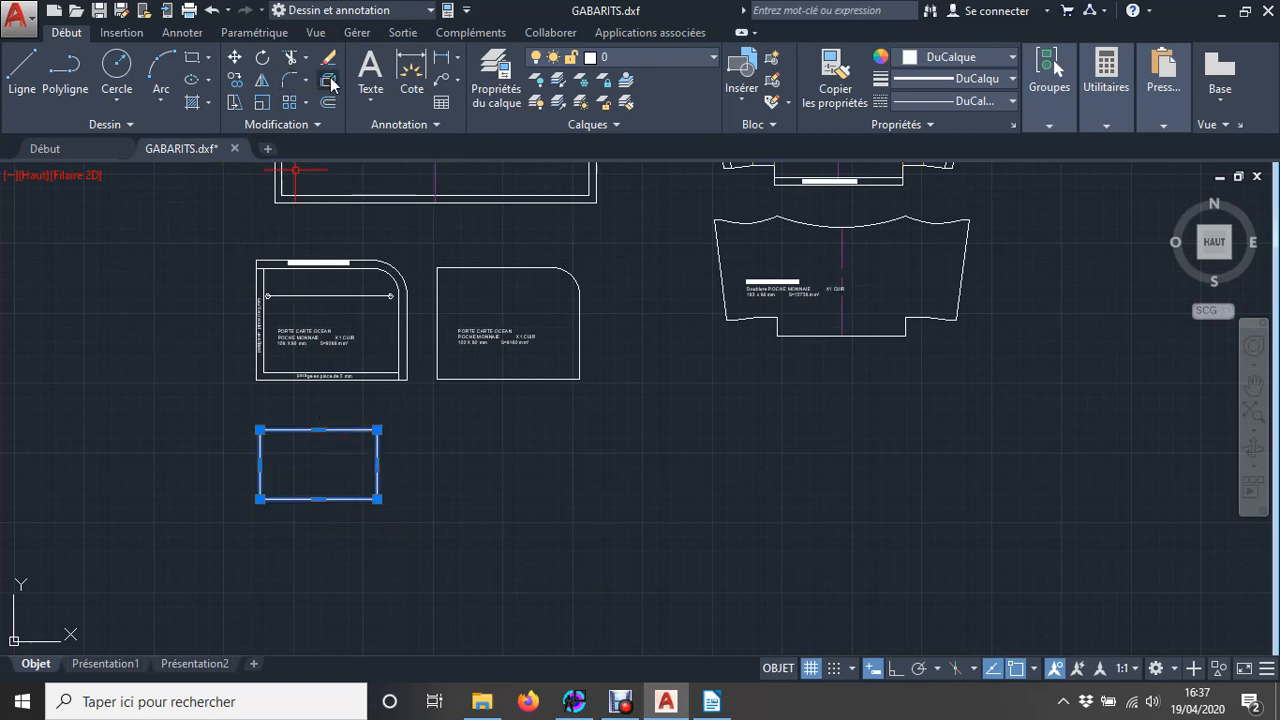
left_click(331, 82)
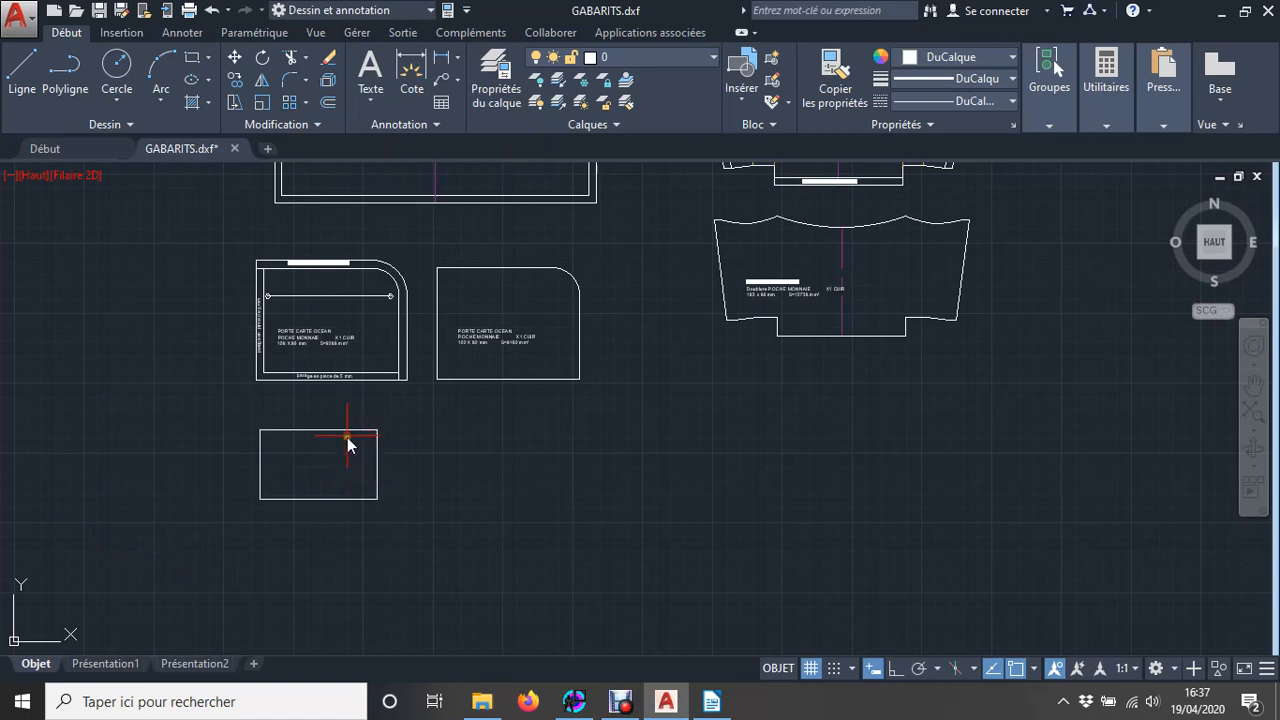
Fillet the upper right corner of the new rectangular outline with a radius of 26 mm.
type("ra")
key("Return")
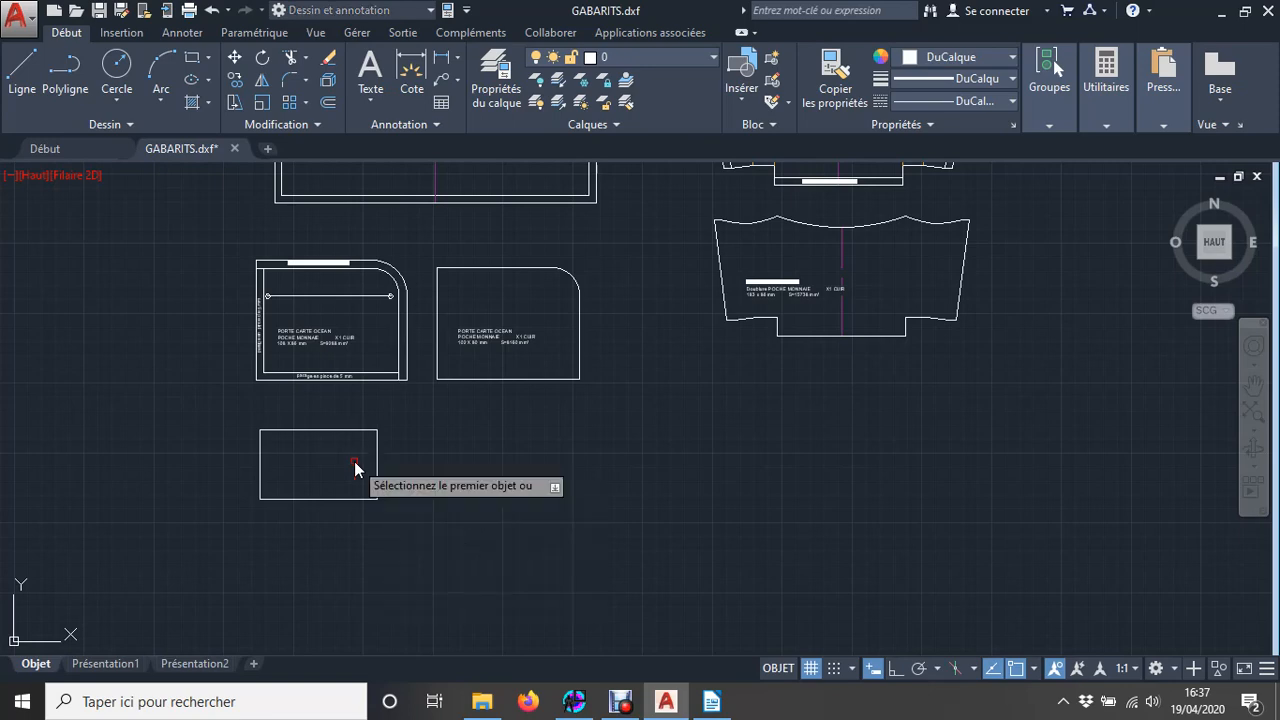
type("r")
key("Return")
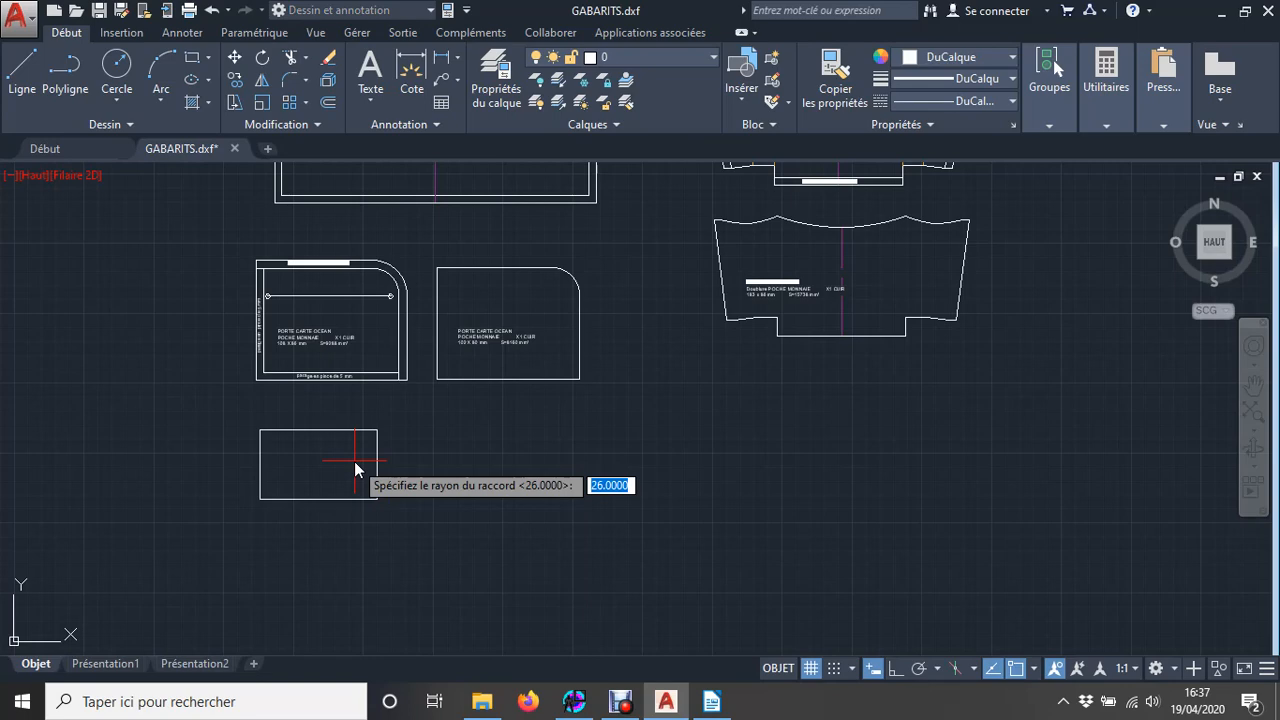
key("Return")
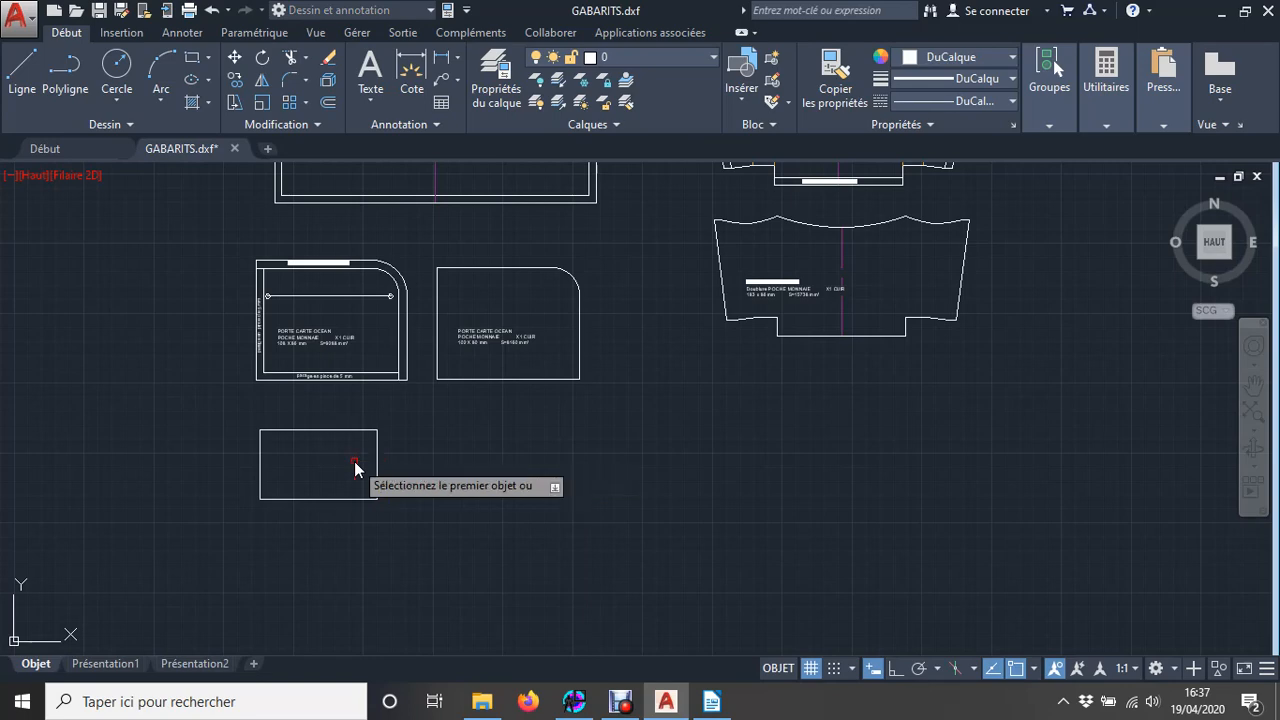
left_click(354, 431)
left_click(377, 455)
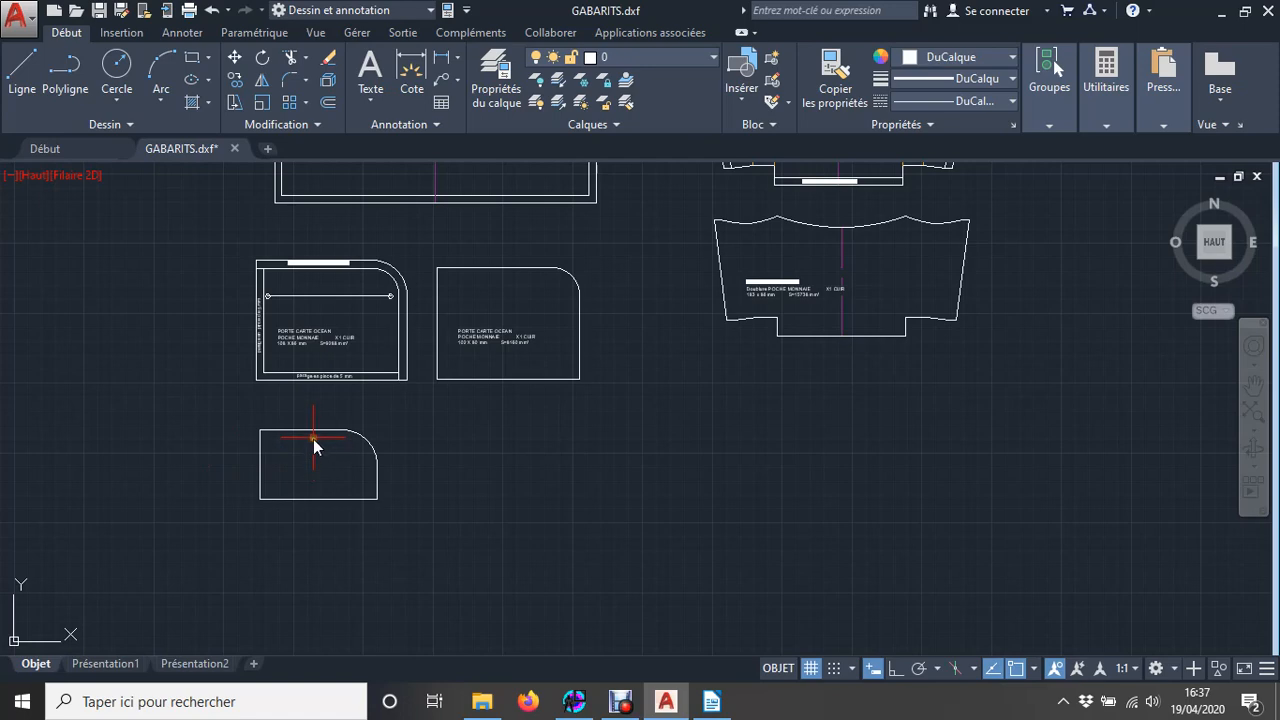
scroll(324, 443, "up", 3)
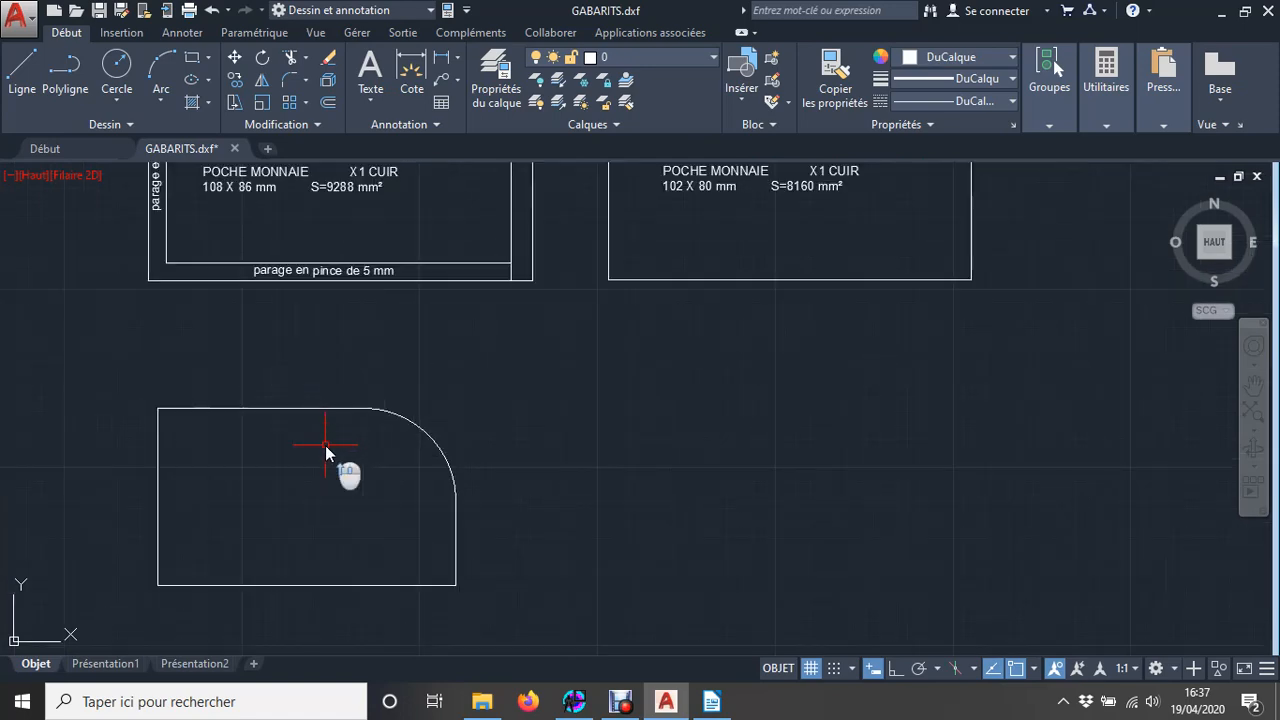
left_click(310, 408)
left_click(402, 418)
left_click(456, 535)
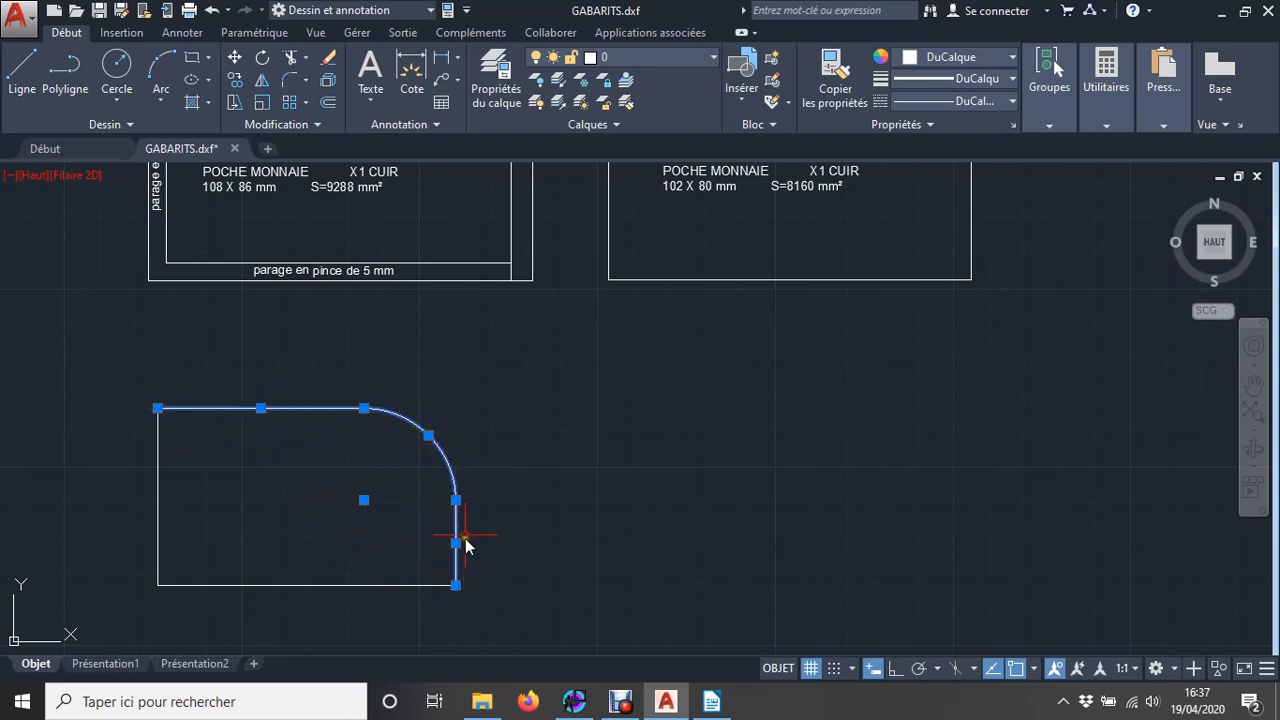
key("Escape")
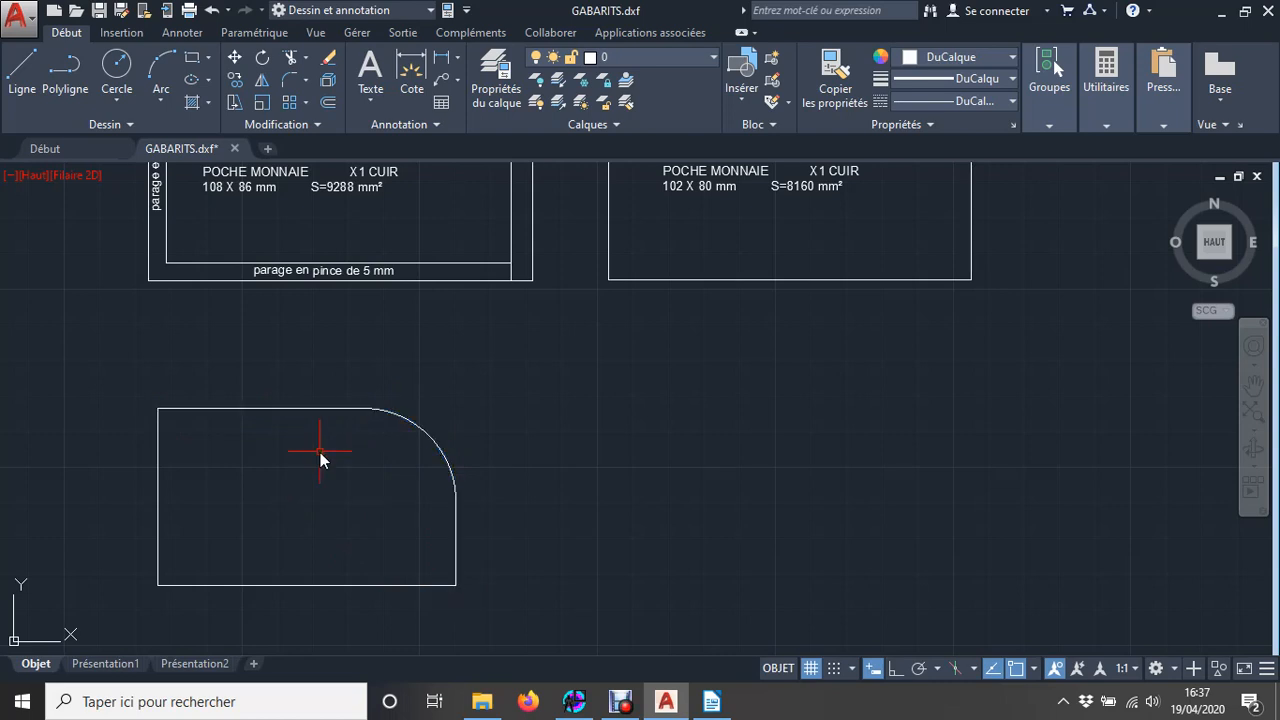
left_click(318, 409)
left_click(405, 417)
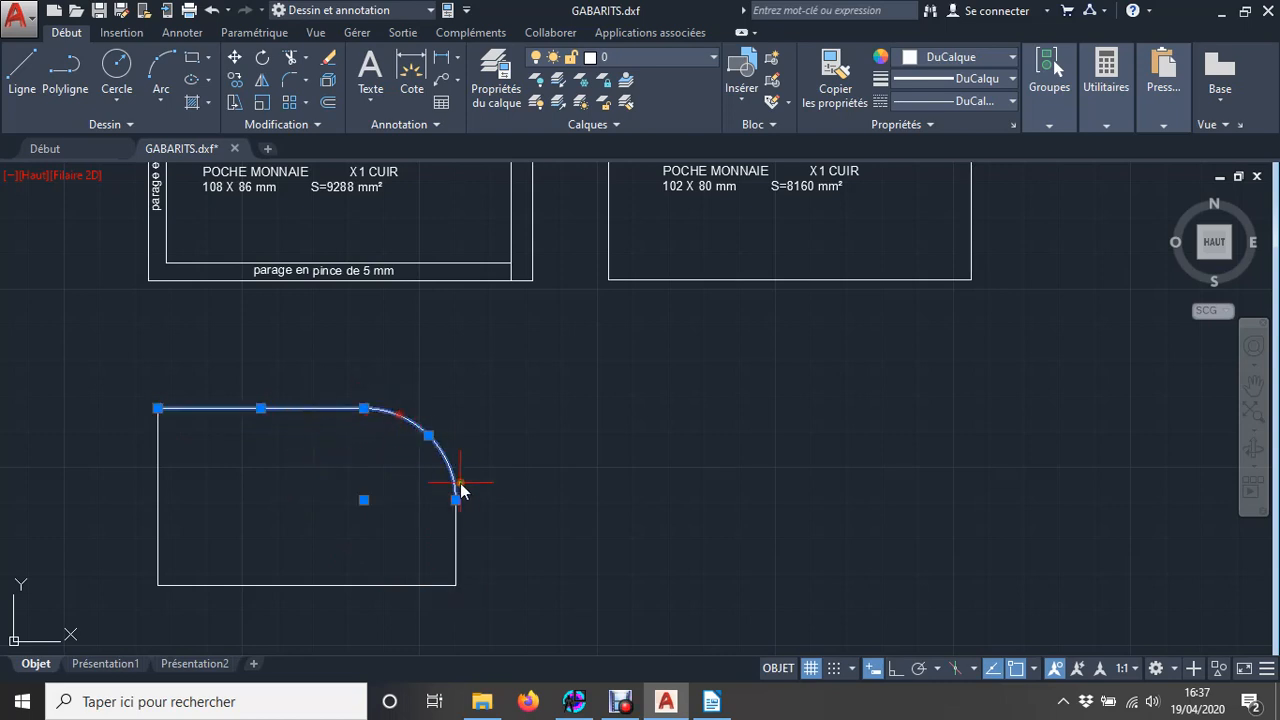
left_click(457, 552)
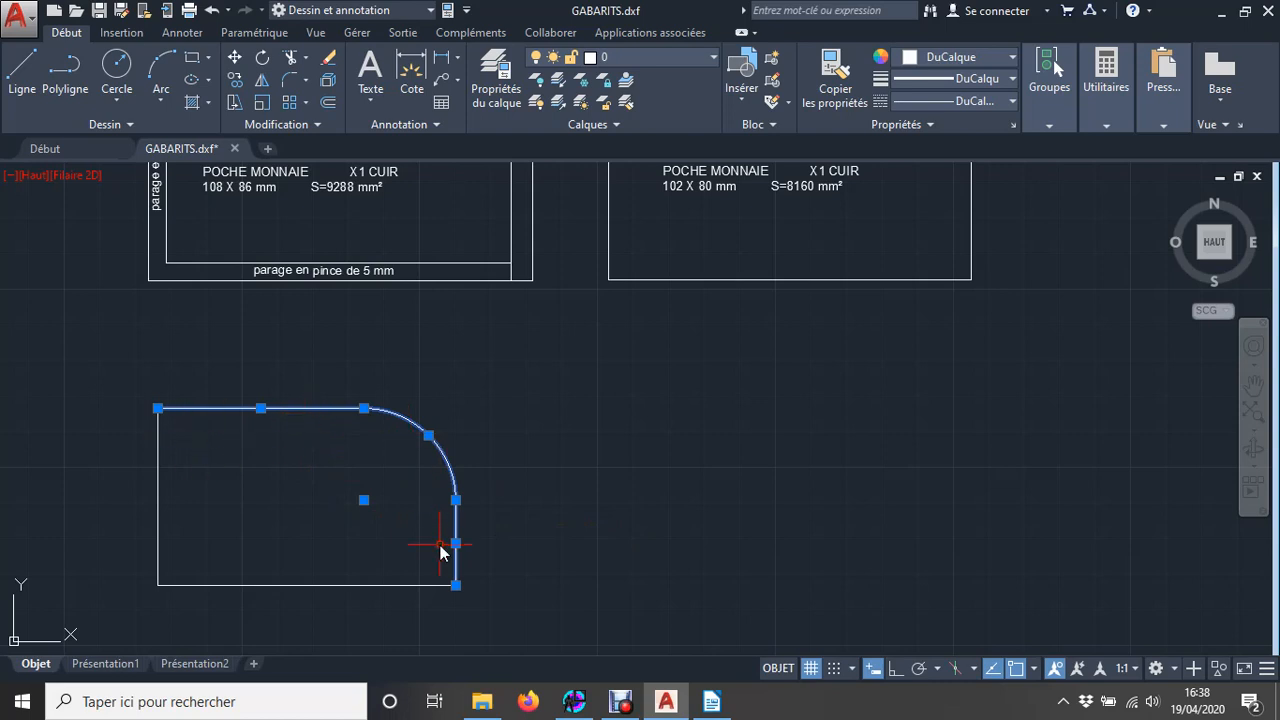
key("Escape")
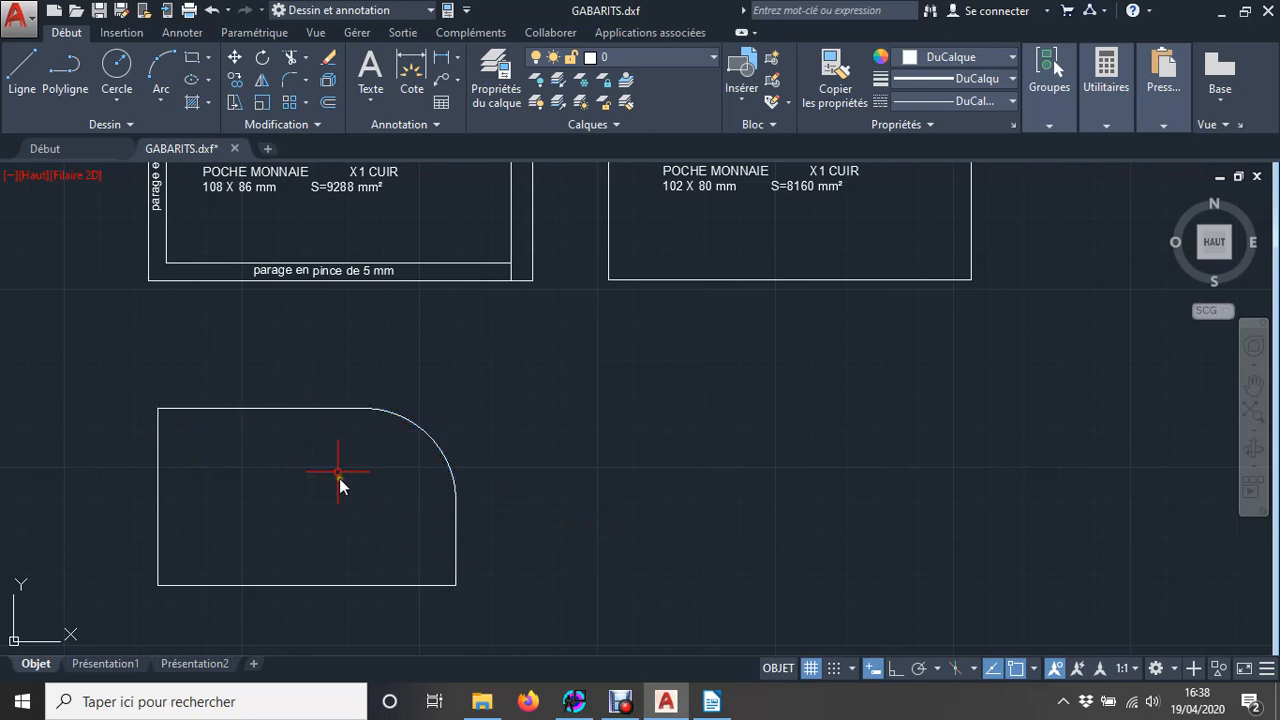
Join the upper line, the corner arc and the right vertical line of the new piece into one polyline with JOINDRE.
left_click(320, 412)
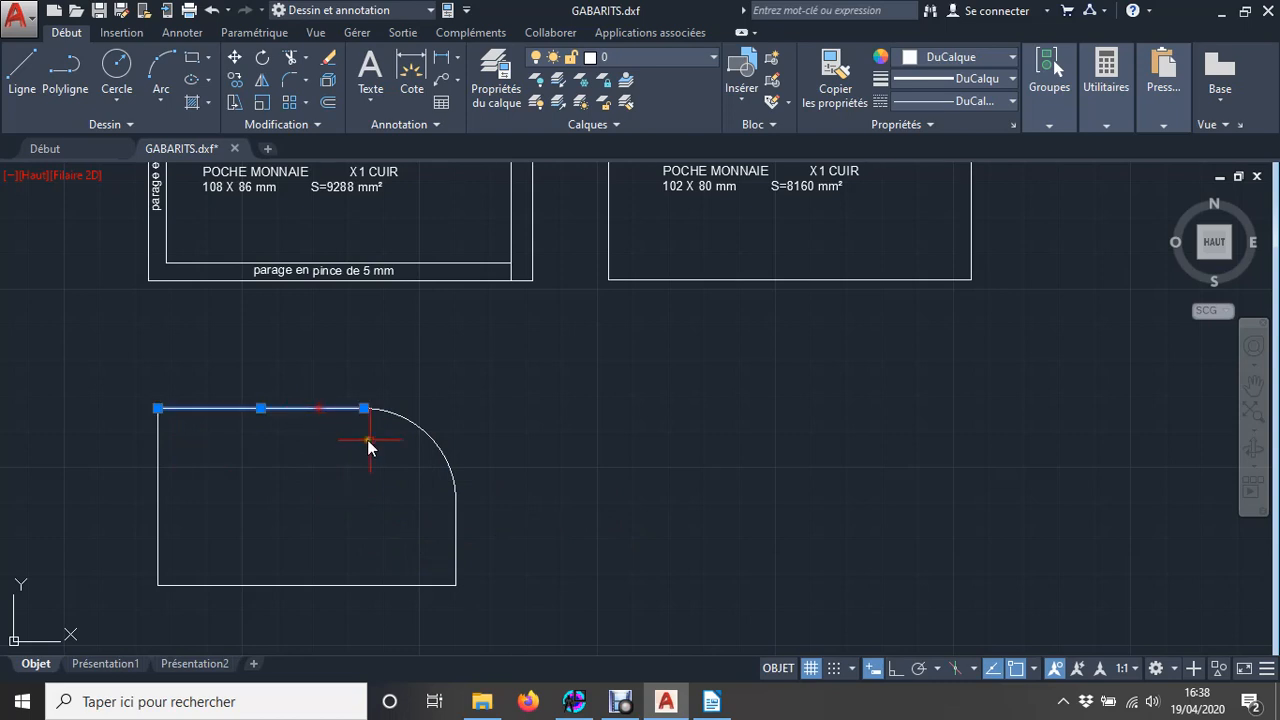
left_click(427, 433)
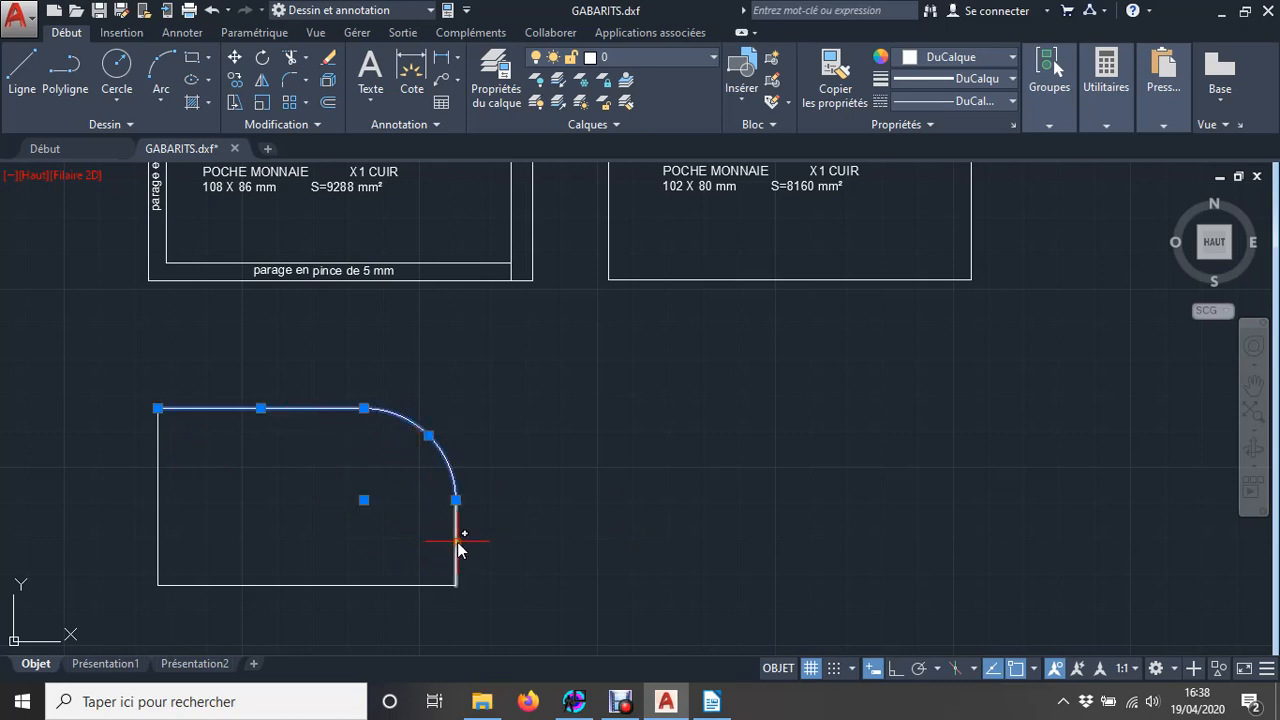
left_click(455, 545)
type("JOINDRE")
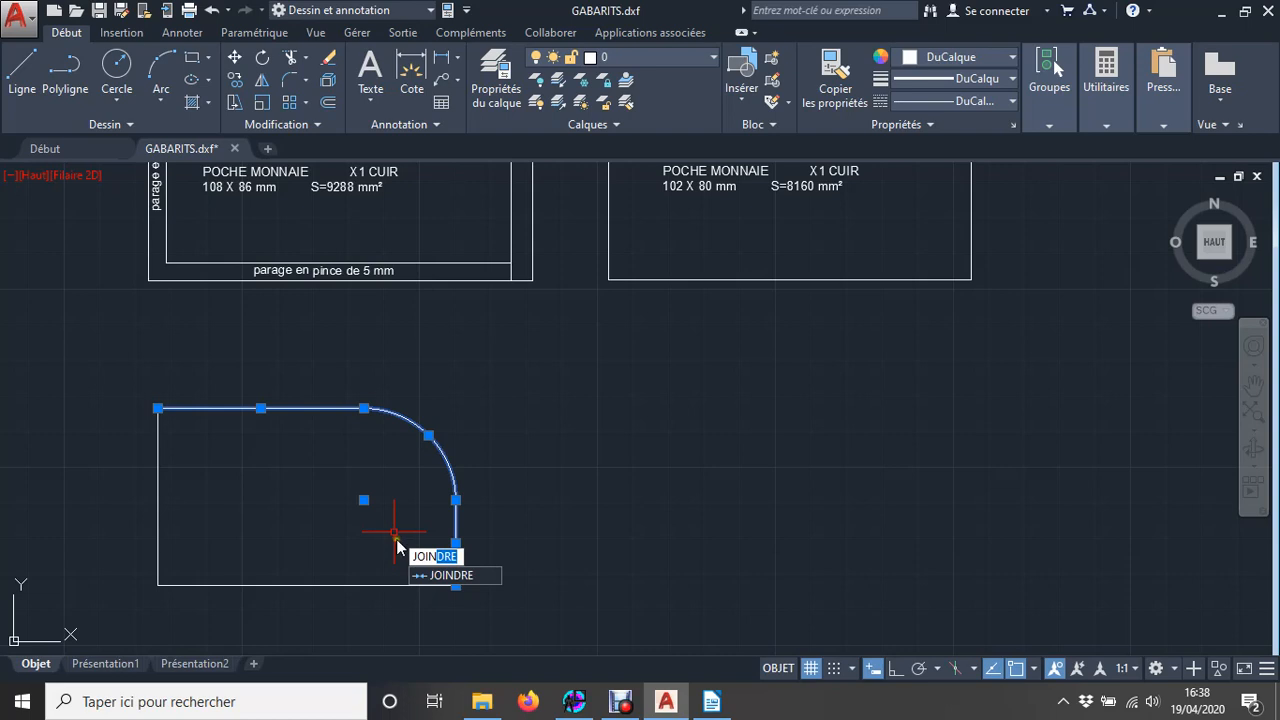
key("Return")
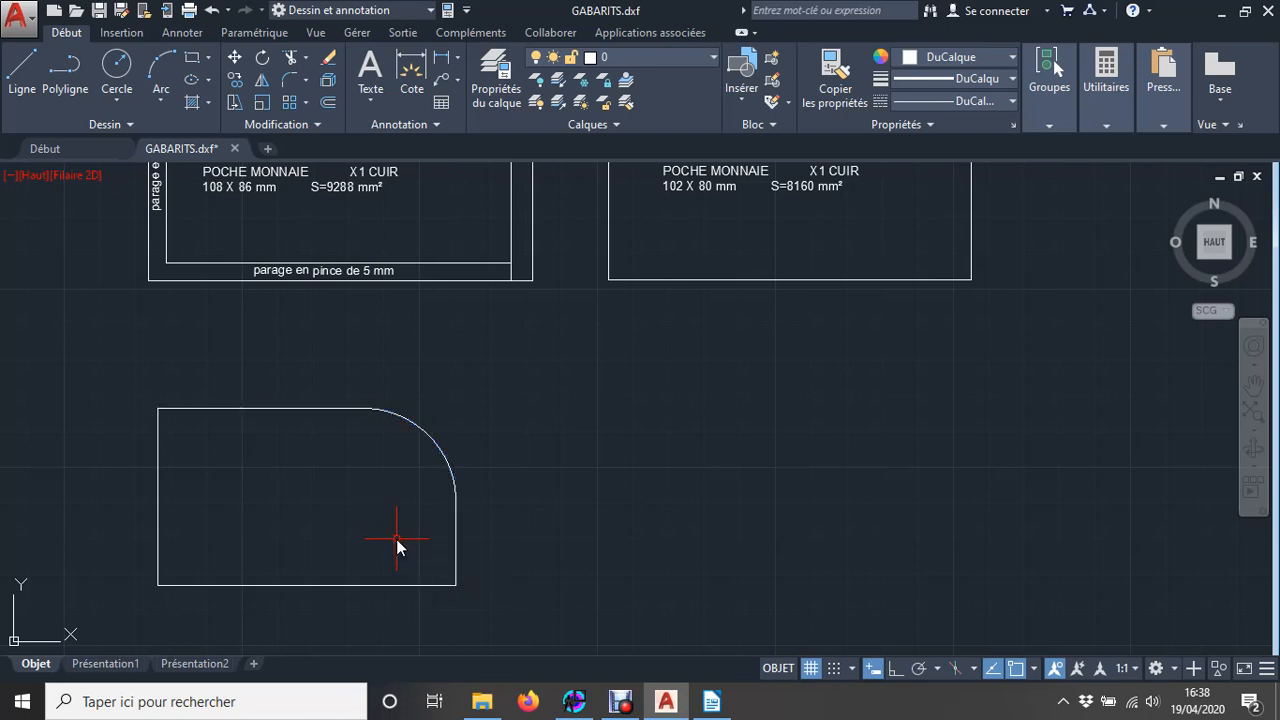
Move the joined upper outline away from the piece's remaining edges as a test, and undo the move.
left_click(336, 409)
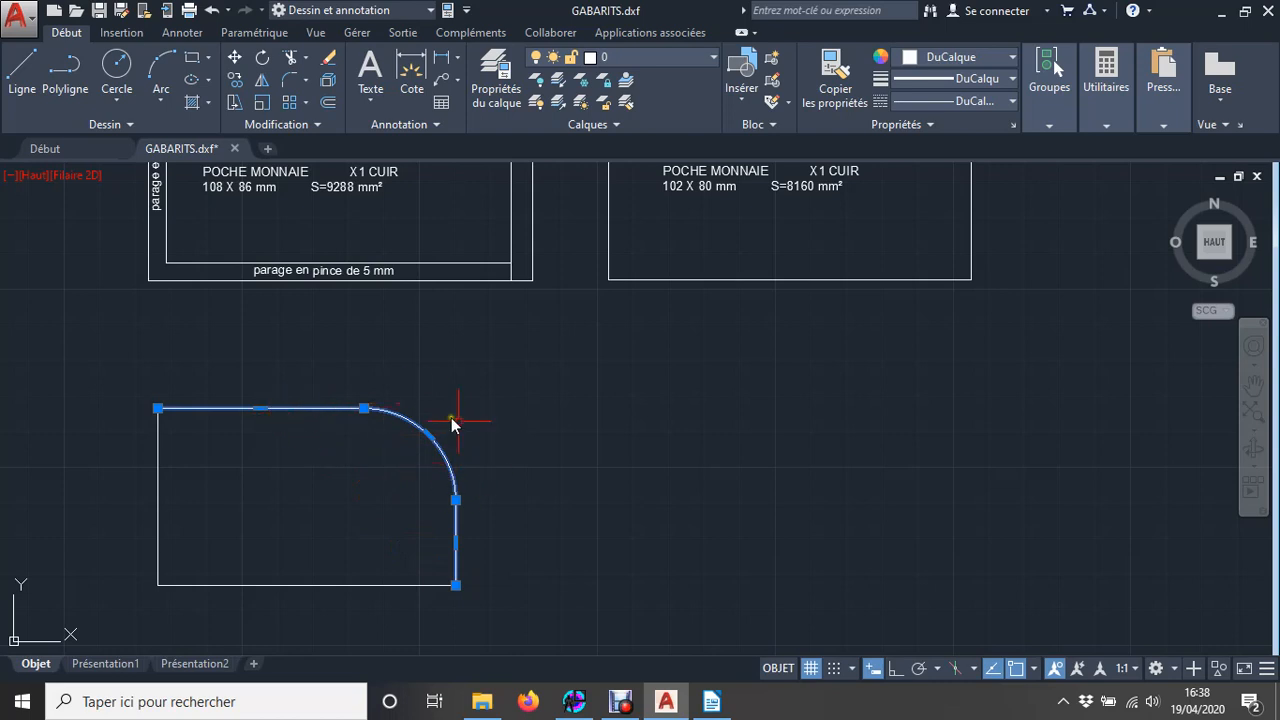
left_click(362, 526)
key("Escape")
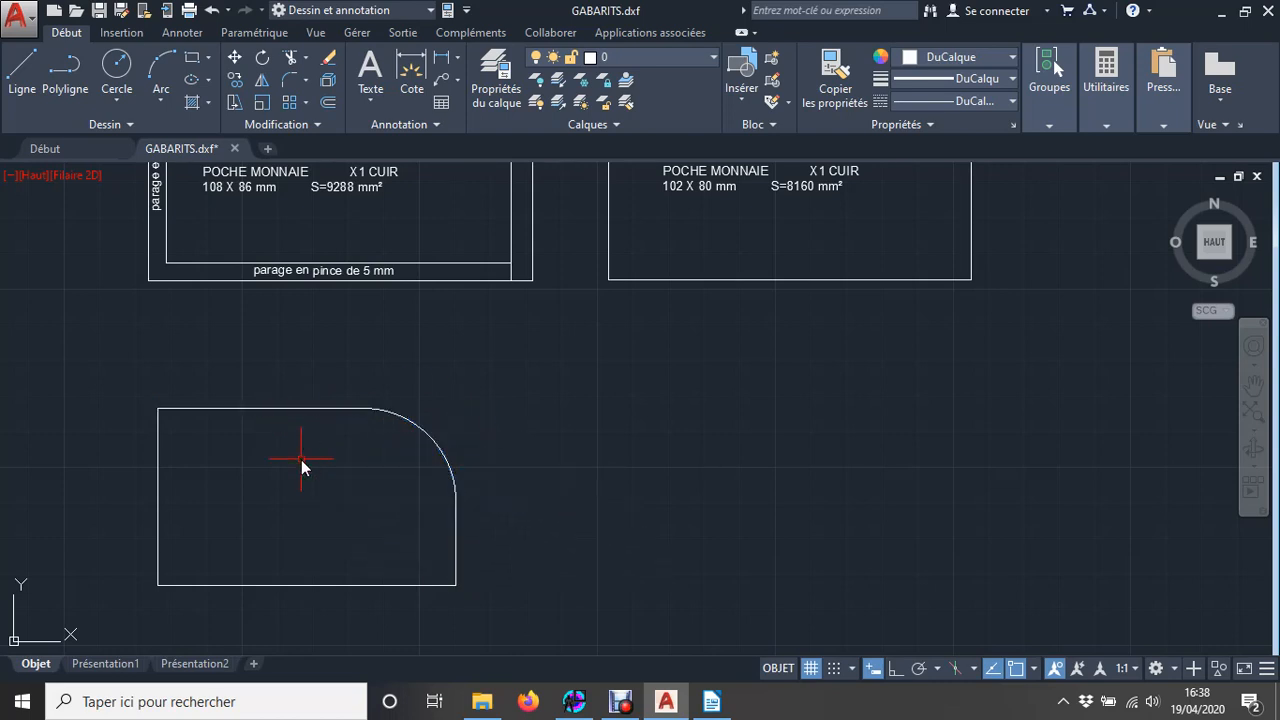
left_click(330, 409)
left_click_drag(335, 408, 673, 394)
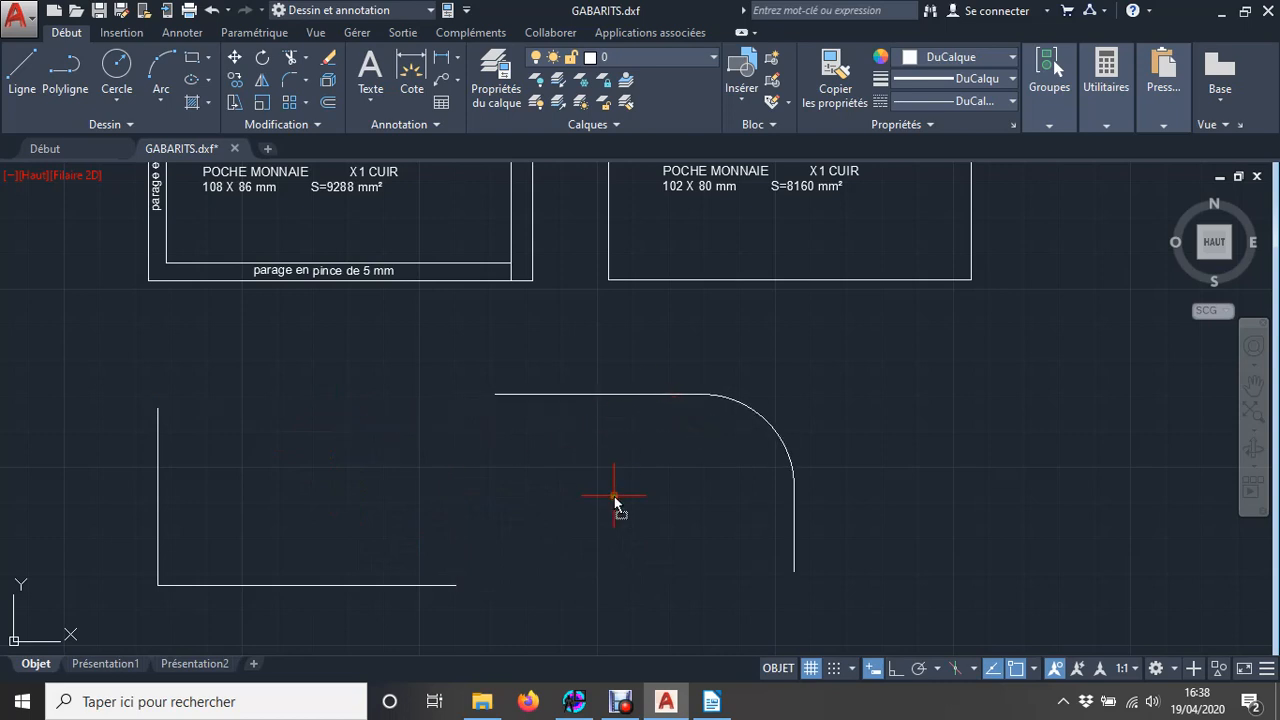
key("ctrl+z")
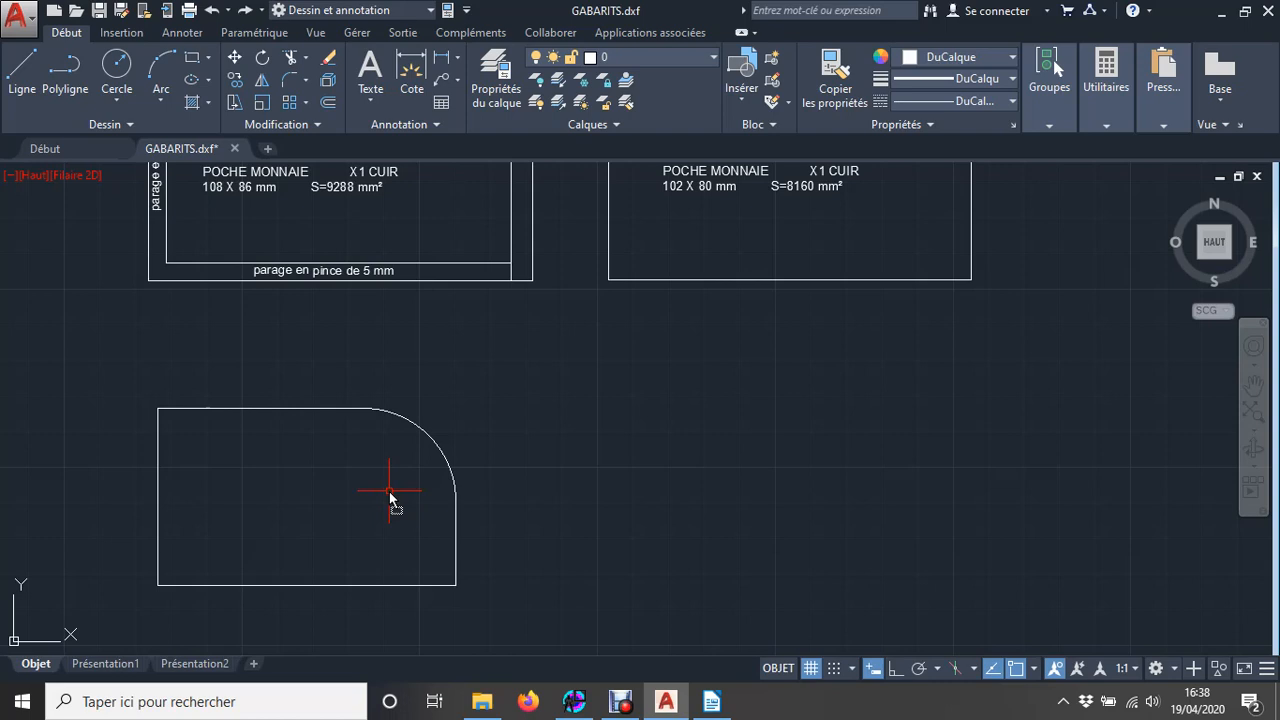
Offset the joined upper and right outline of the new piece 6 mm inward.
left_click(369, 410)
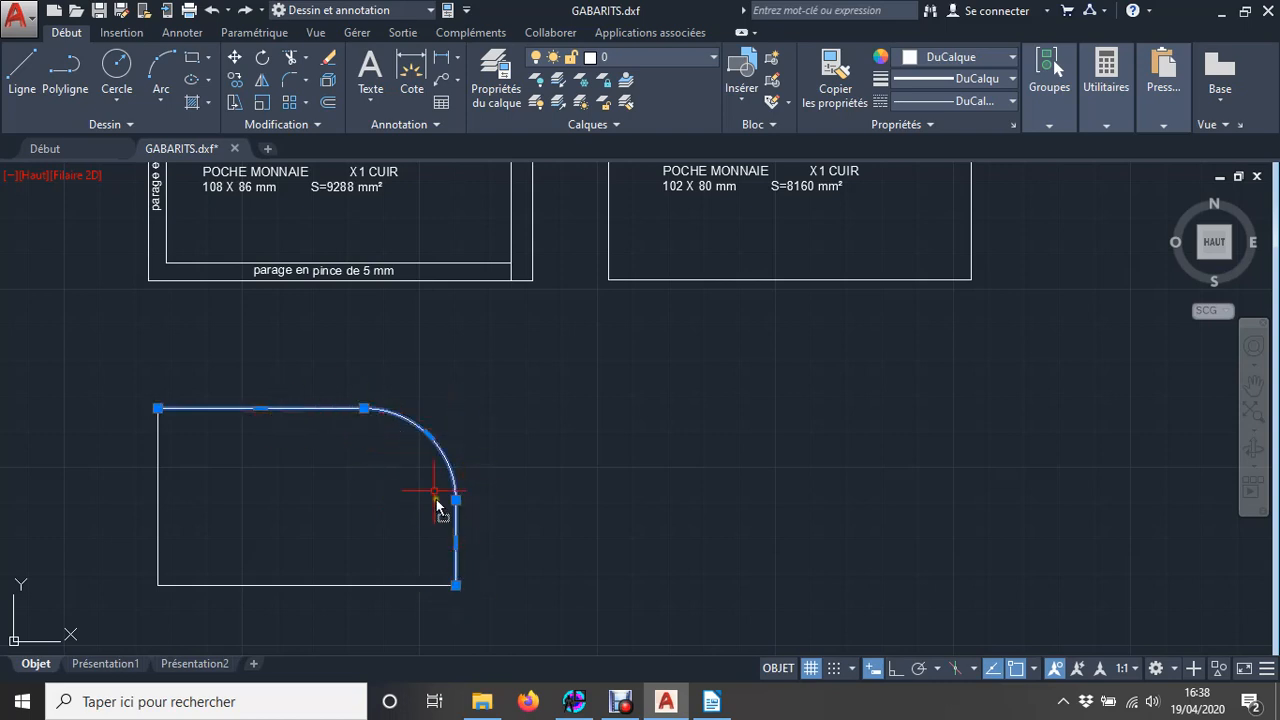
left_click(329, 104)
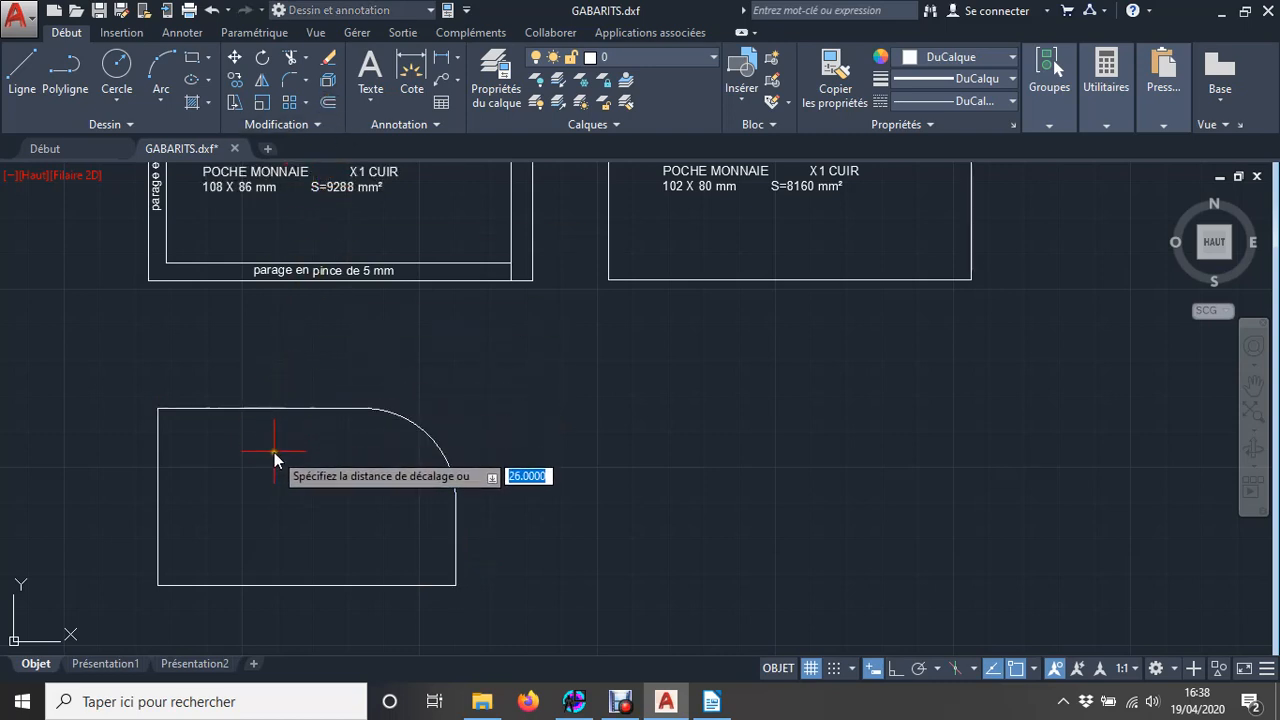
type("6")
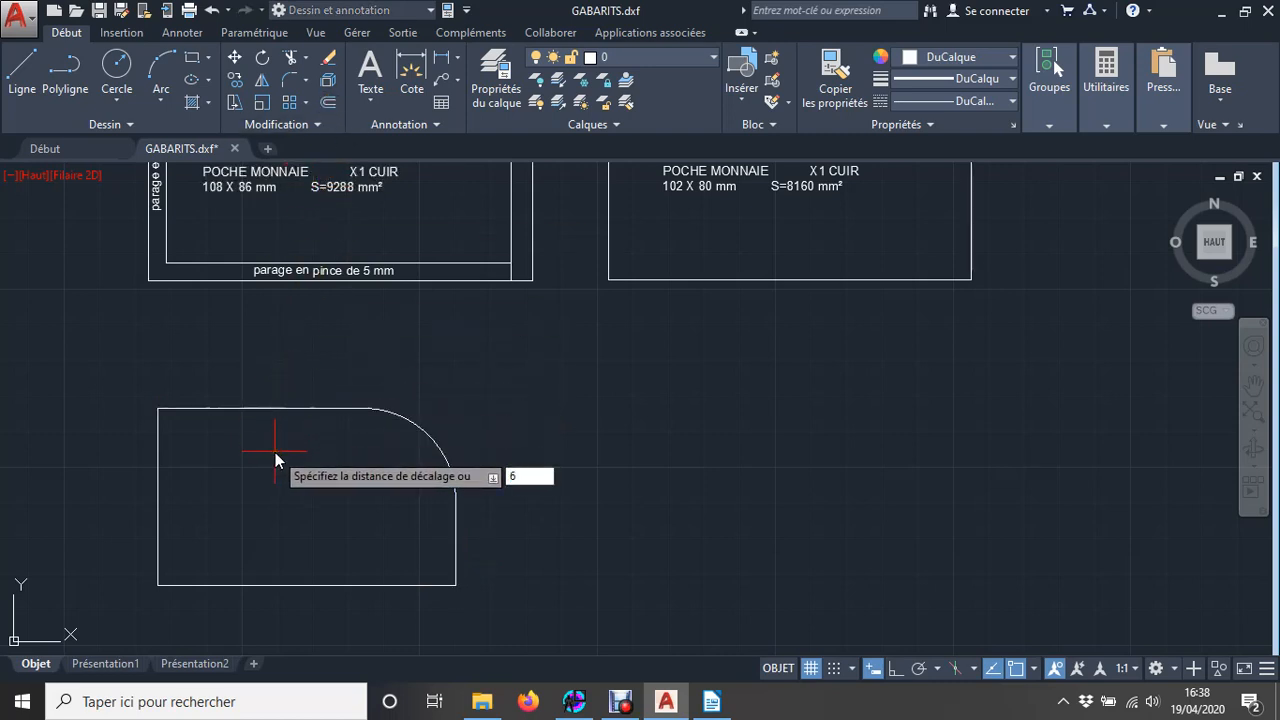
key("Return")
left_click(301, 482)
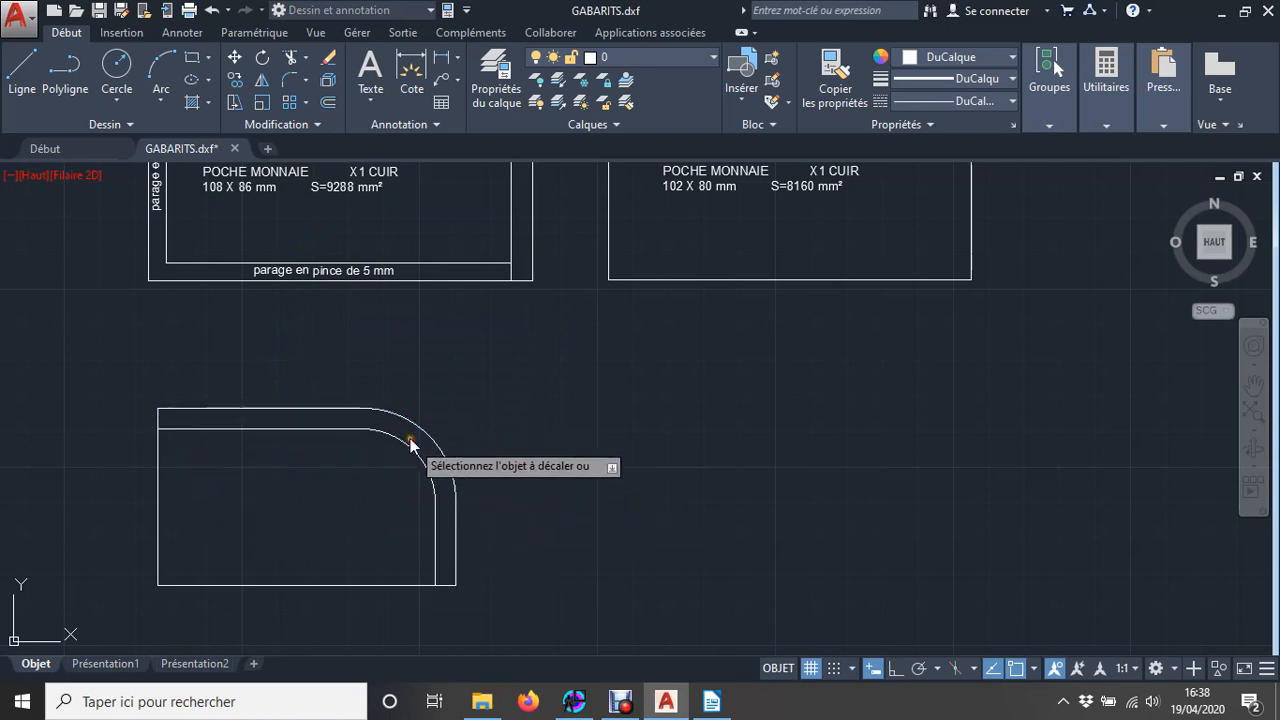
key("Escape")
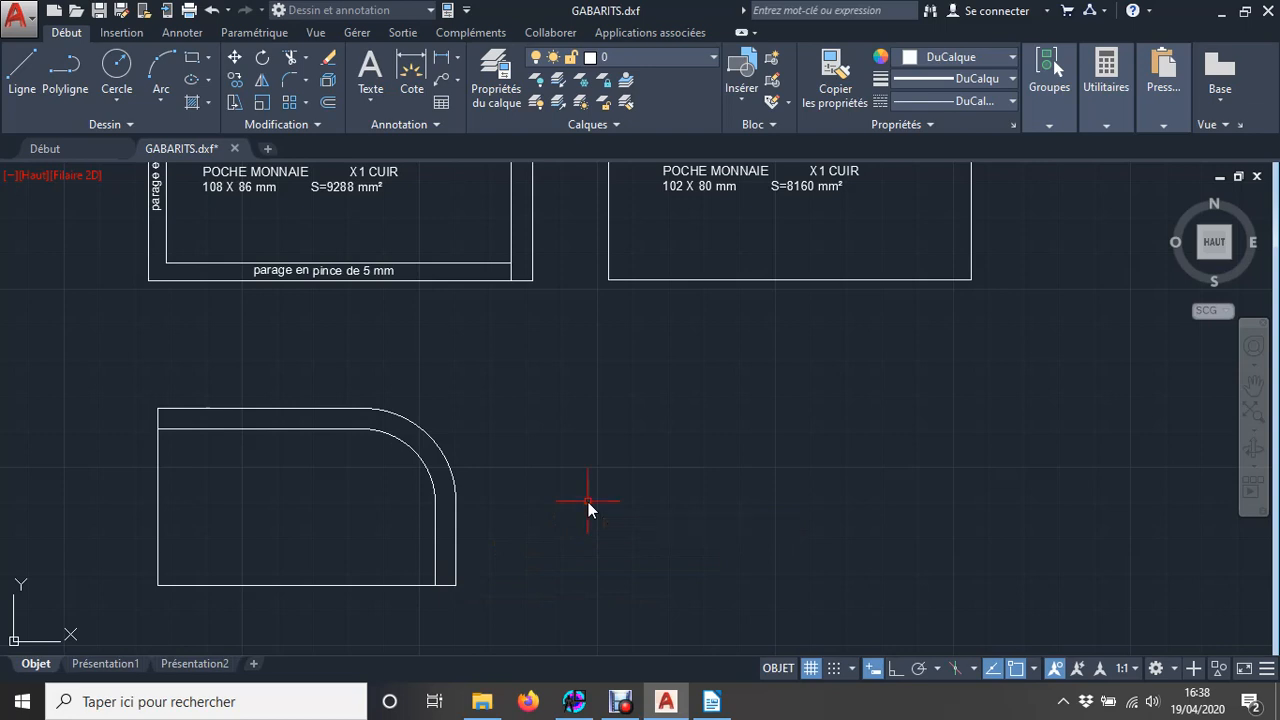
Join the left vertical line and the lower line of the new piece into one polyline with JOINDRE.
left_click(157, 552)
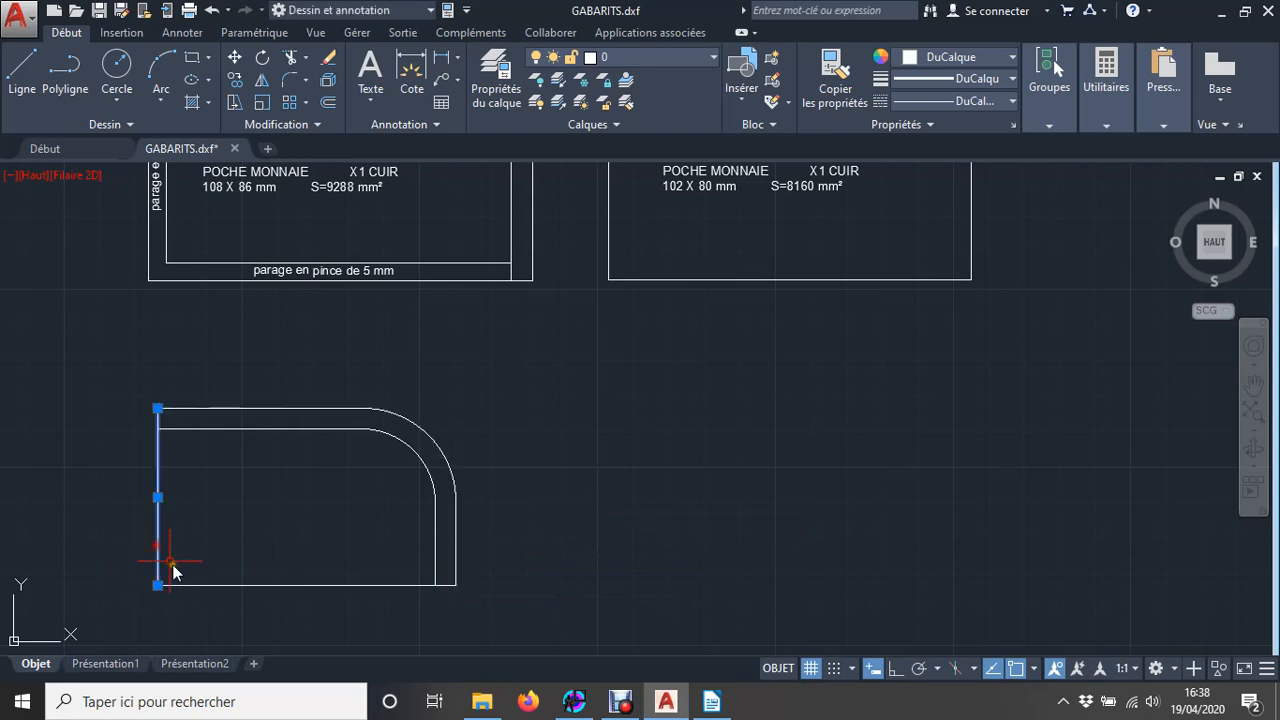
left_click(213, 586)
type("j")
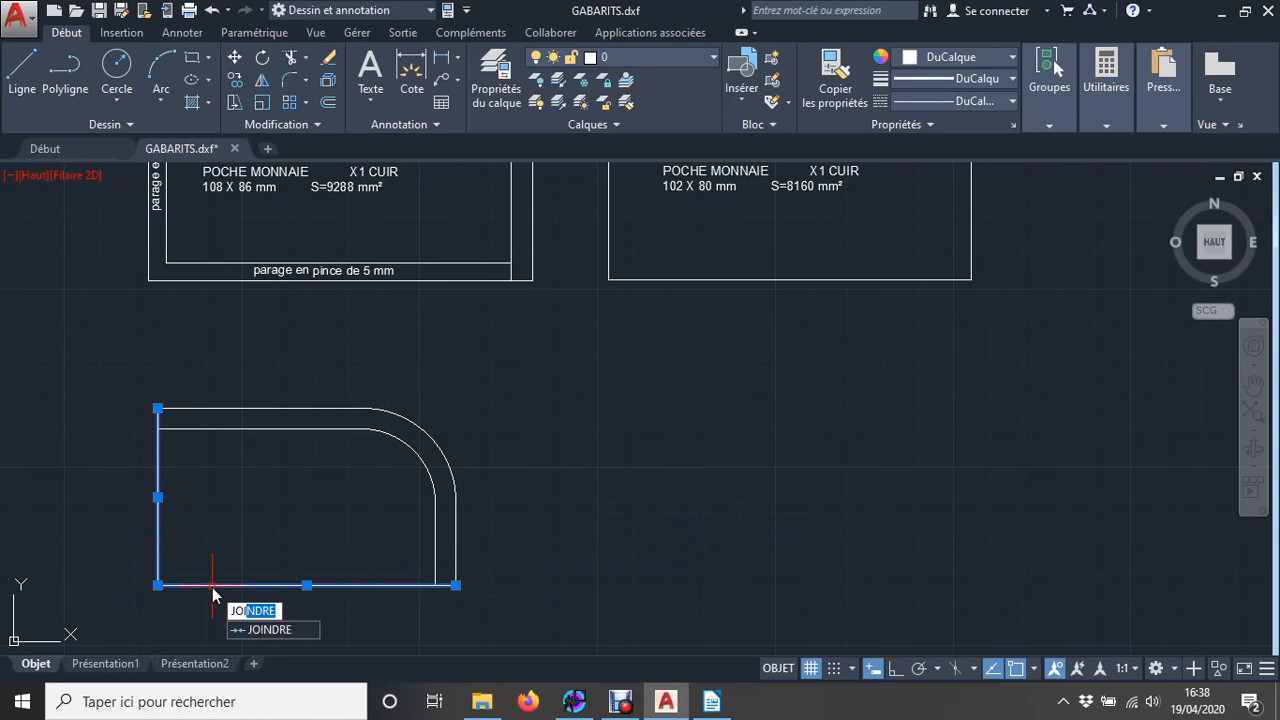
key("Return")
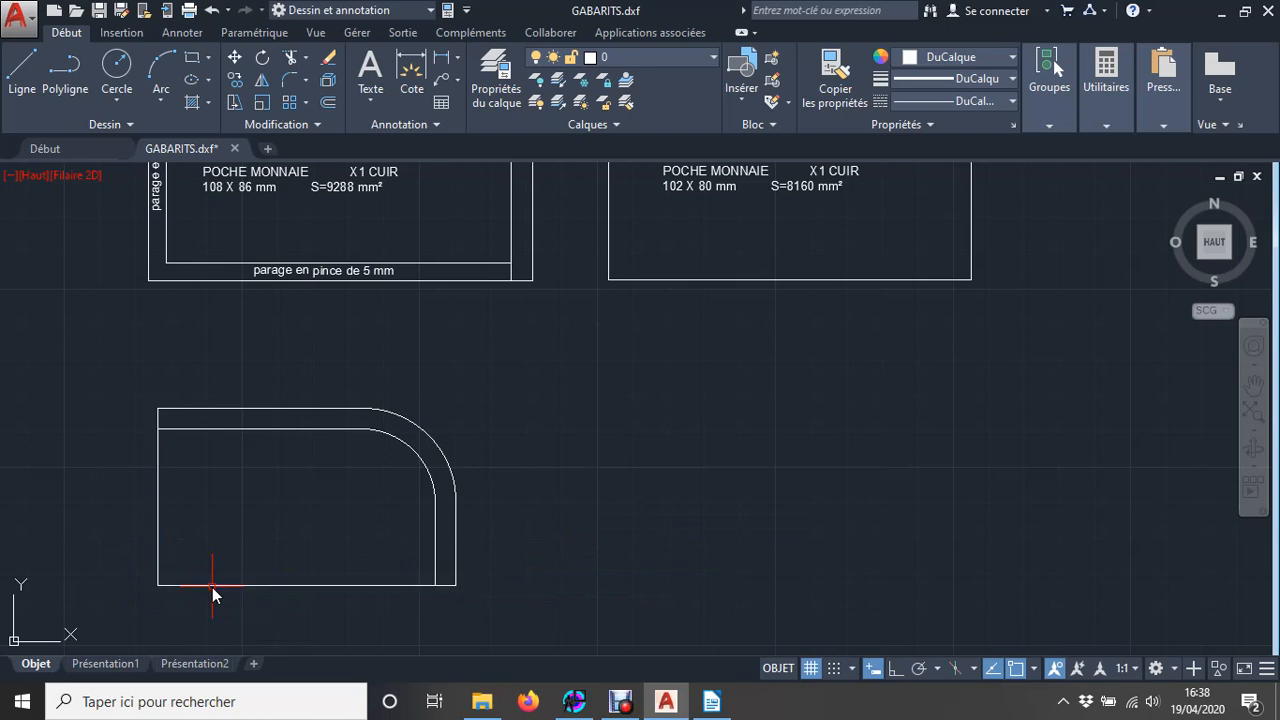
Offset the joined left and lower outline of the new piece 5 mm inward.
left_click(159, 560)
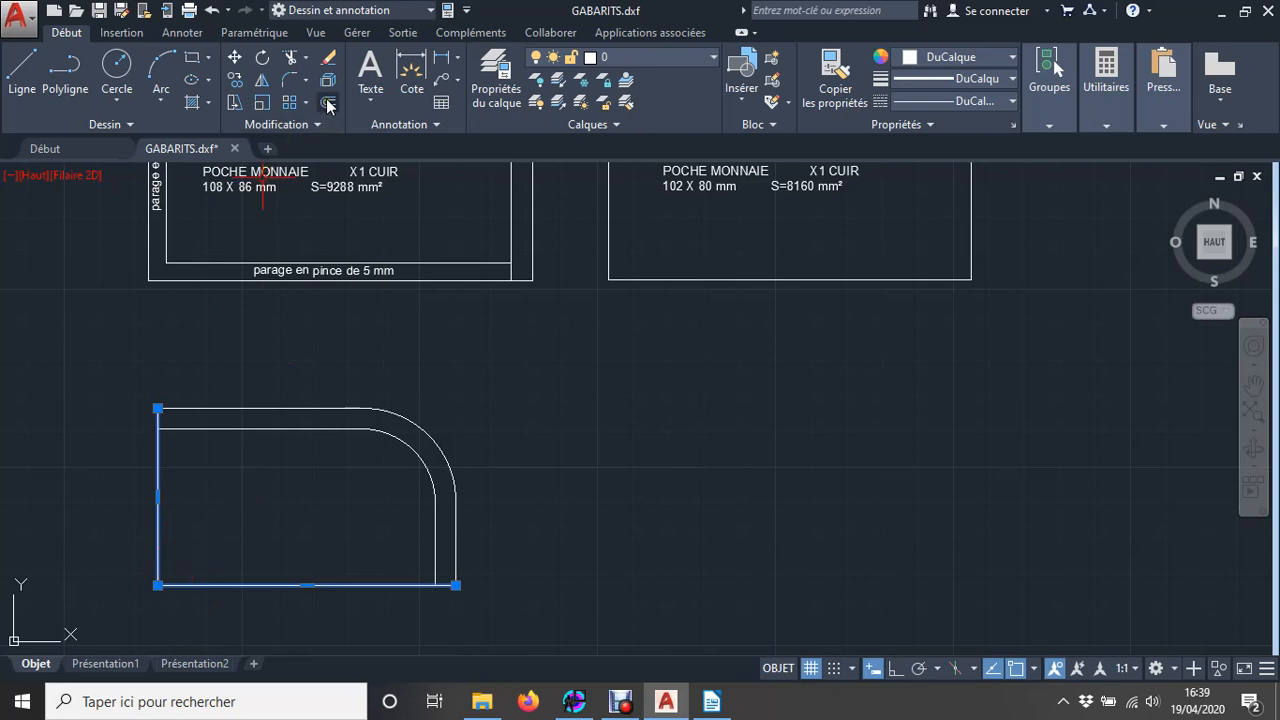
left_click(328, 104)
type("5")
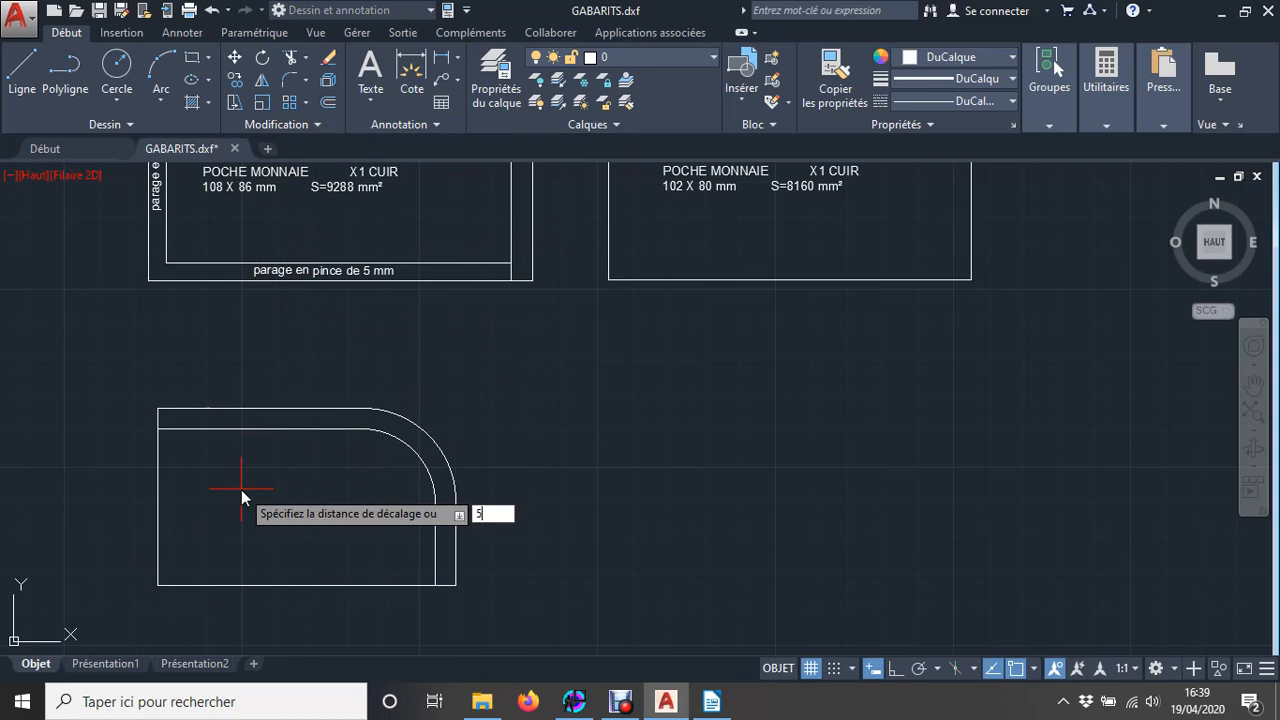
key("Return")
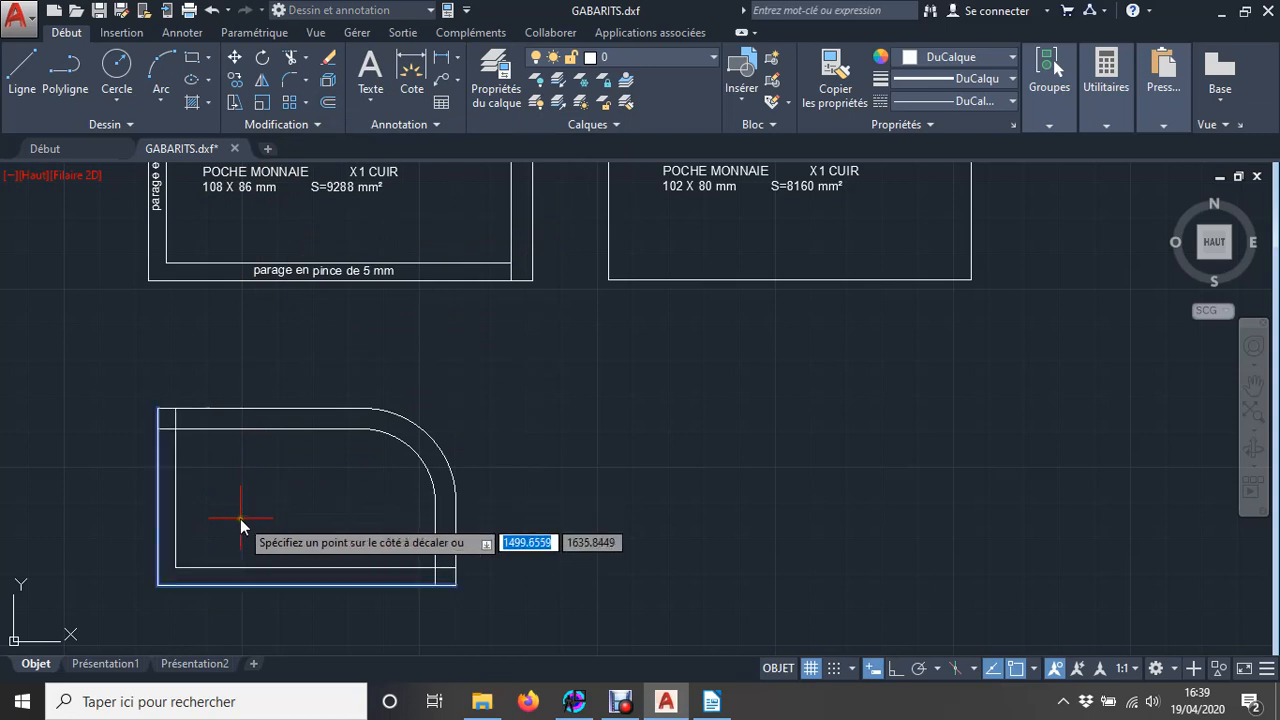
left_click(240, 519)
key("Escape")
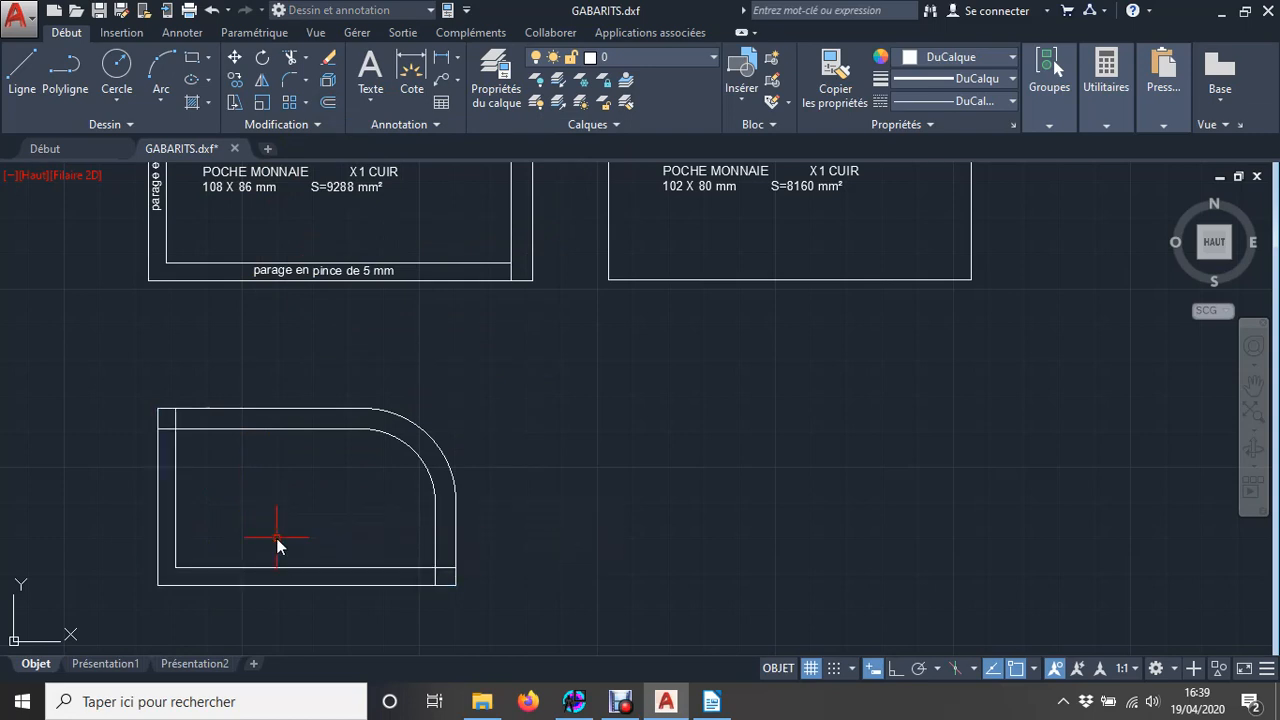
Shorten the upper end of the inner left vertical line to the inner horizontal line of the 6 mm margin.
scroll(208, 466, "up", 2)
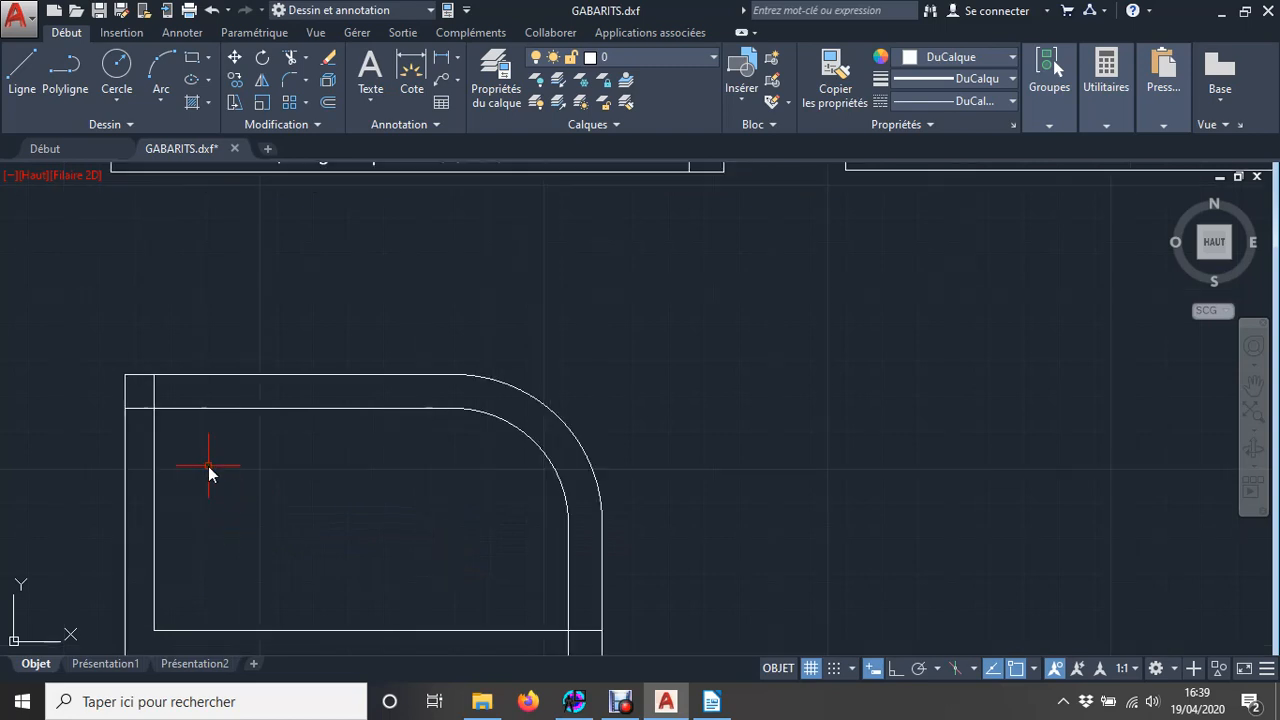
scroll(208, 466, "down", 3)
scroll(226, 488, "down", 1)
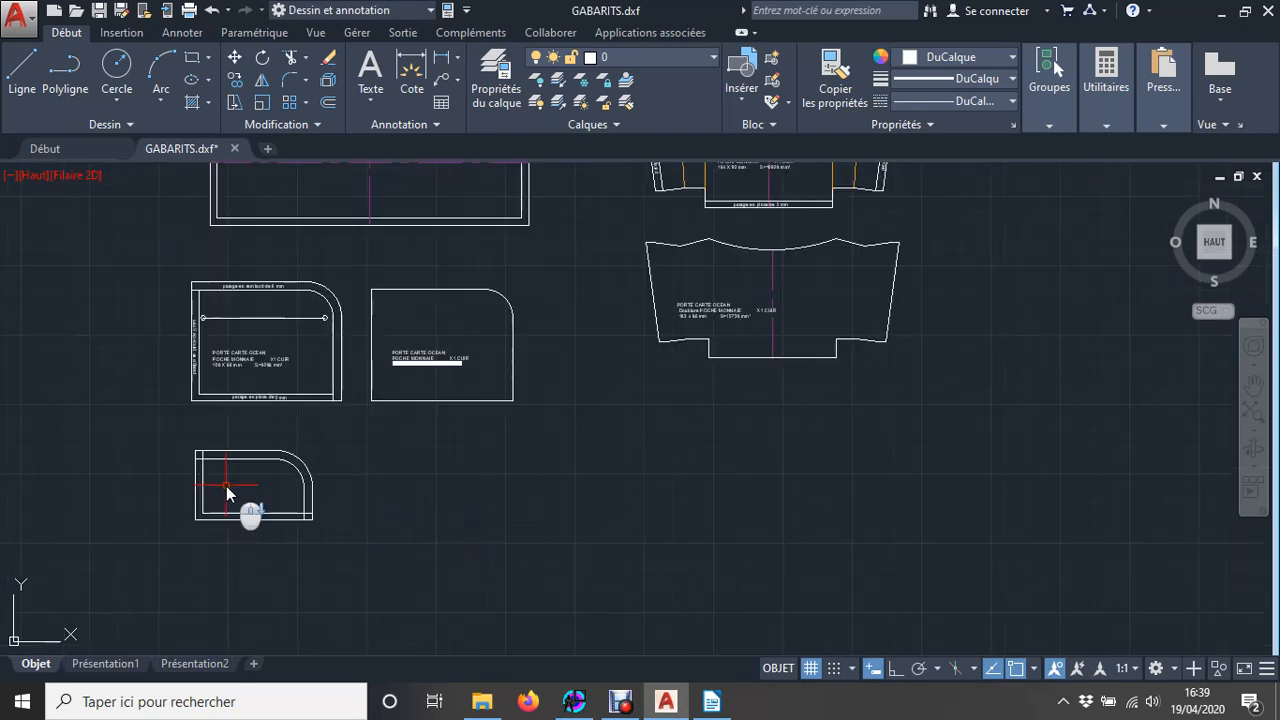
scroll(226, 486, "up", 2)
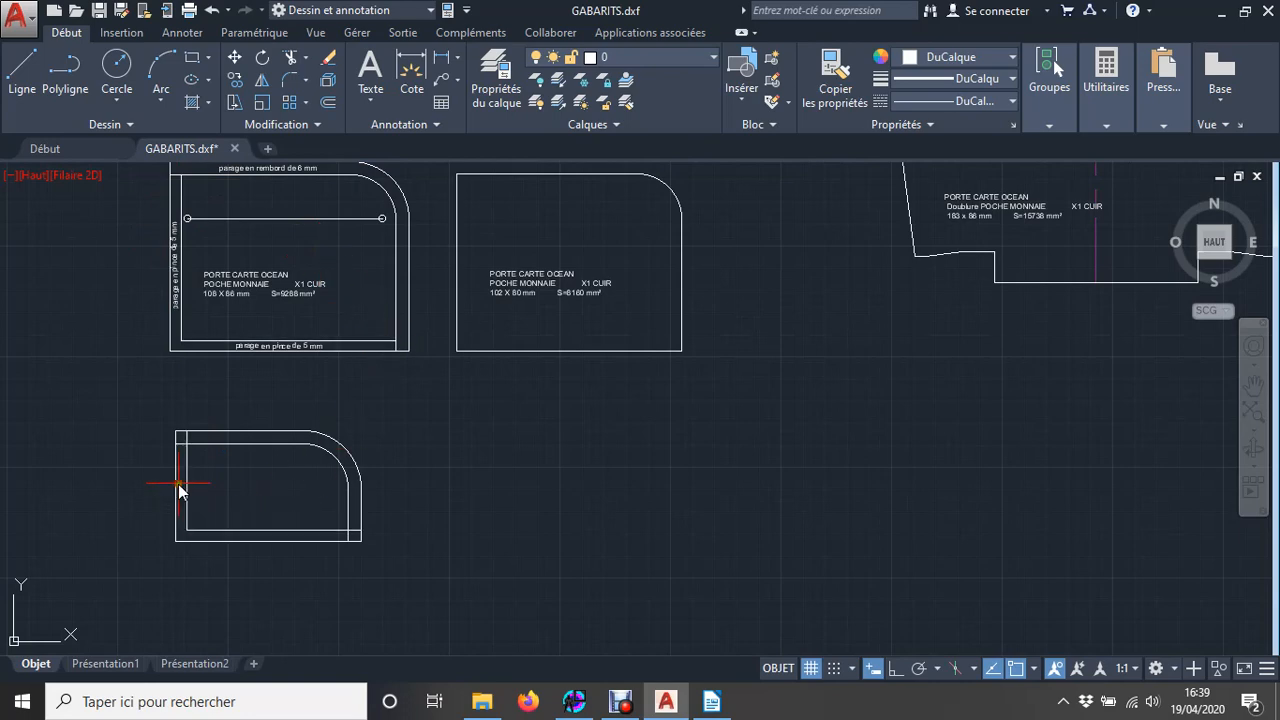
scroll(217, 467, "up", 1)
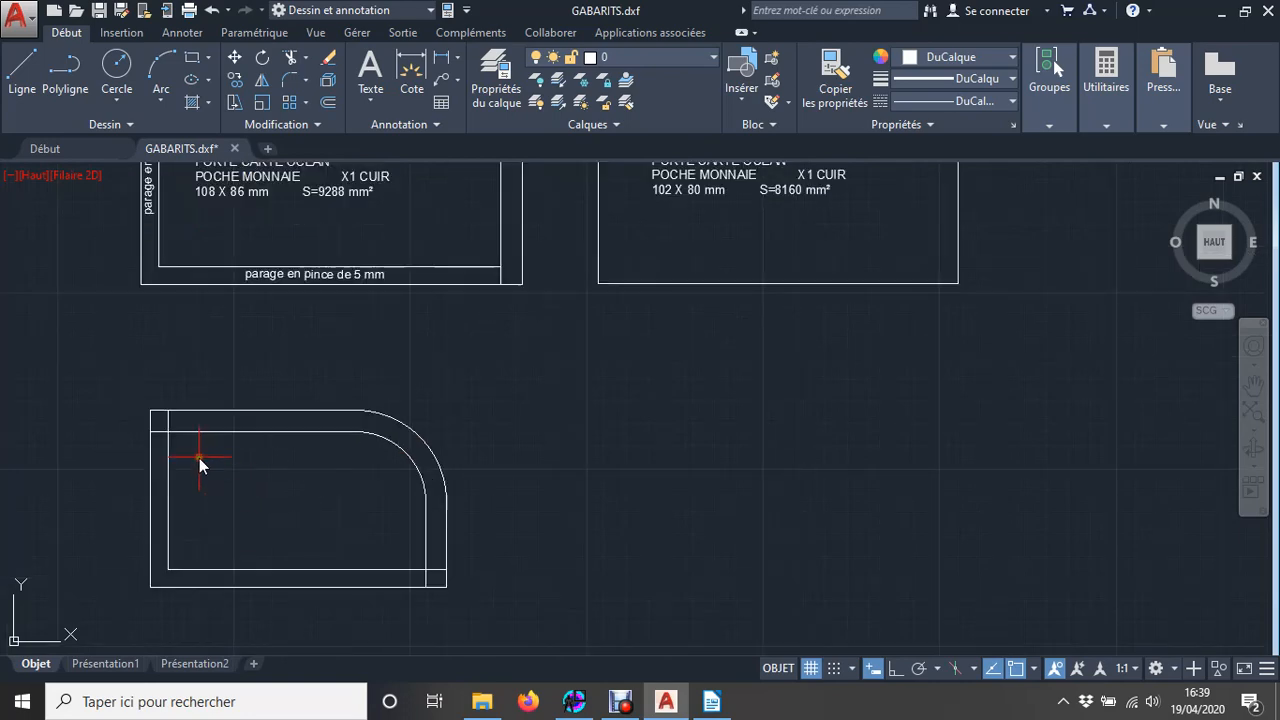
scroll(226, 503, "up", 1)
scroll(218, 525, "up", 2)
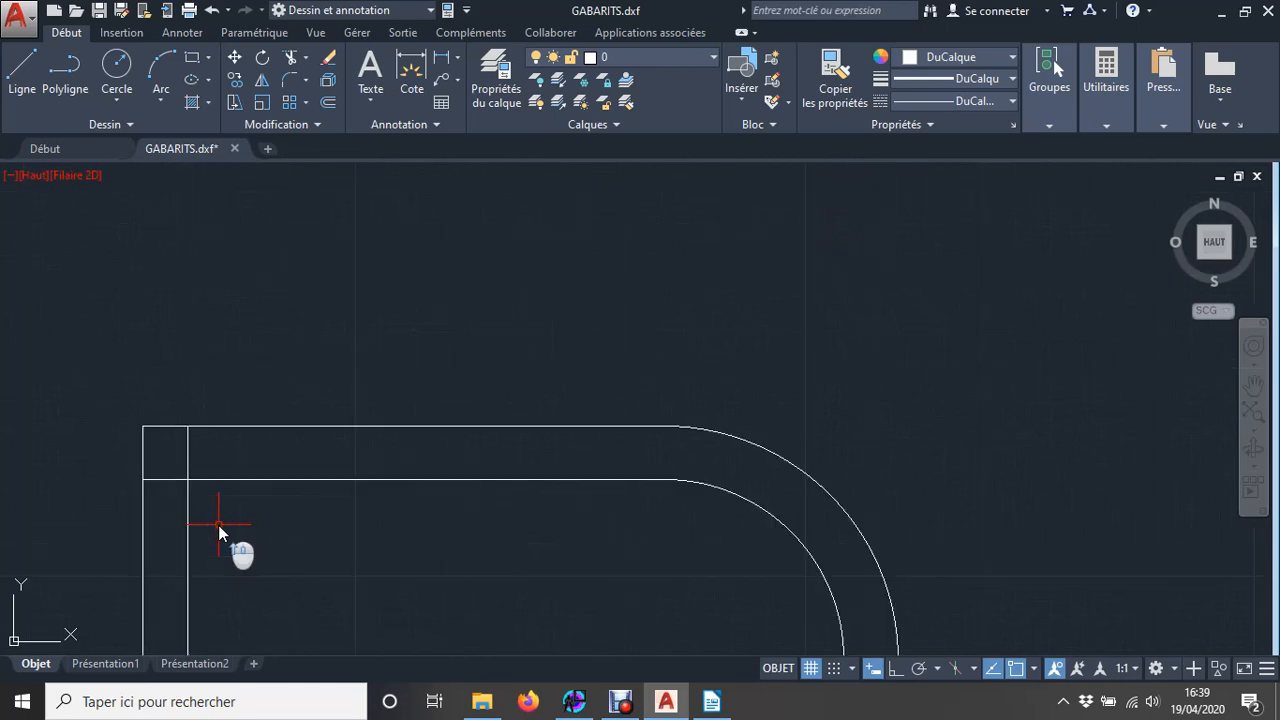
left_click(189, 456)
left_click(188, 428)
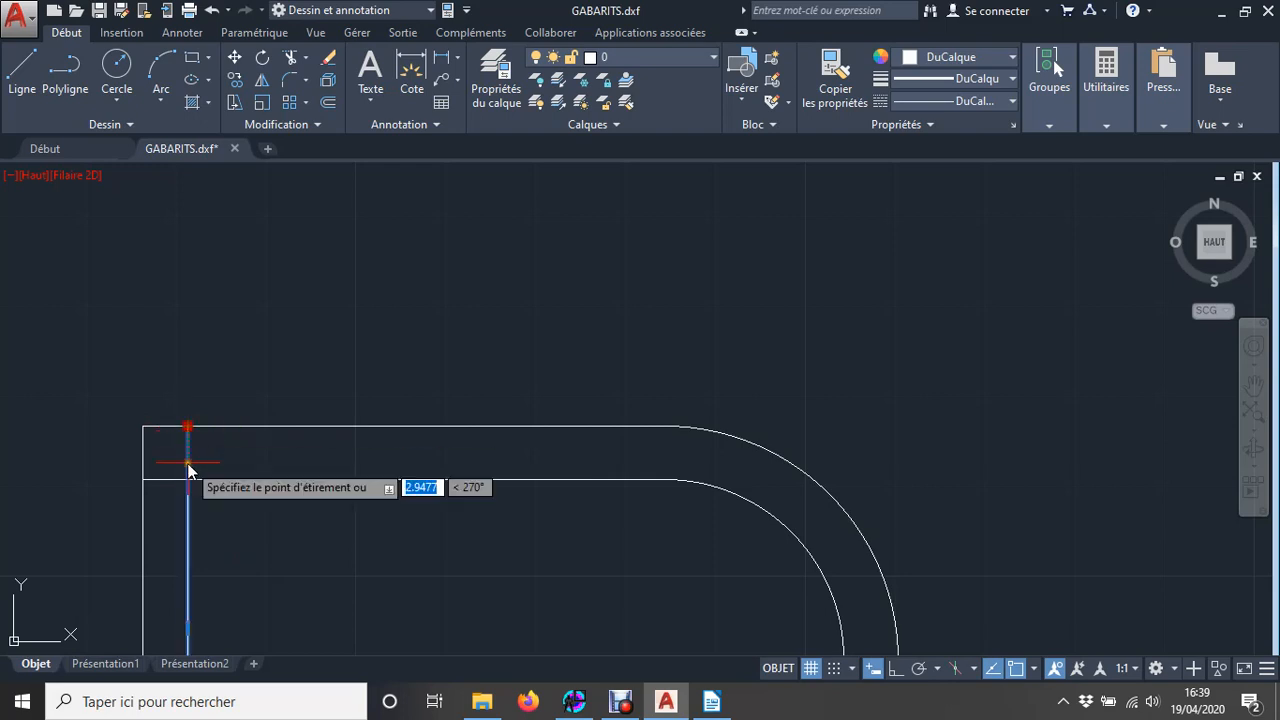
left_click(189, 517)
Shorten the right end of the inner lower line to the inner vertical line of the 6 mm margin.
mouse_move(663, 623)
middle_mouse_down()
mouse_move(589, 477)
mouse_move(584, 330)
middle_mouse_up()
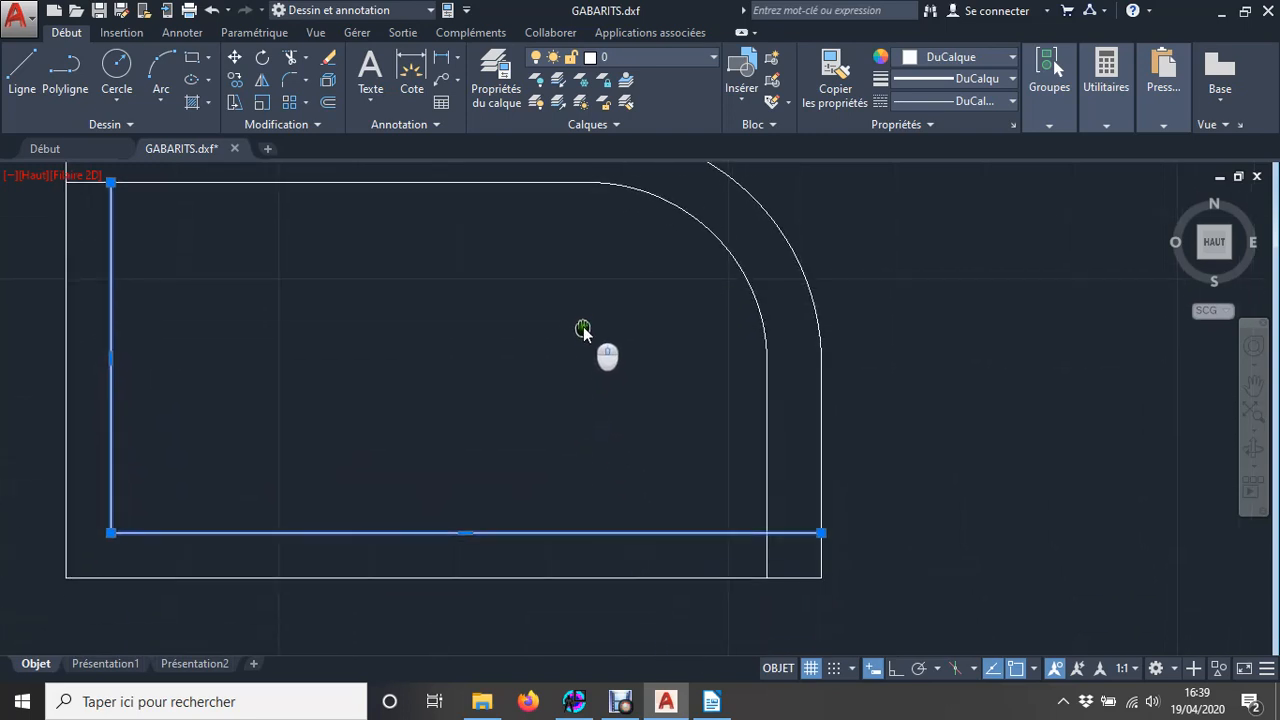
left_click(822, 536)
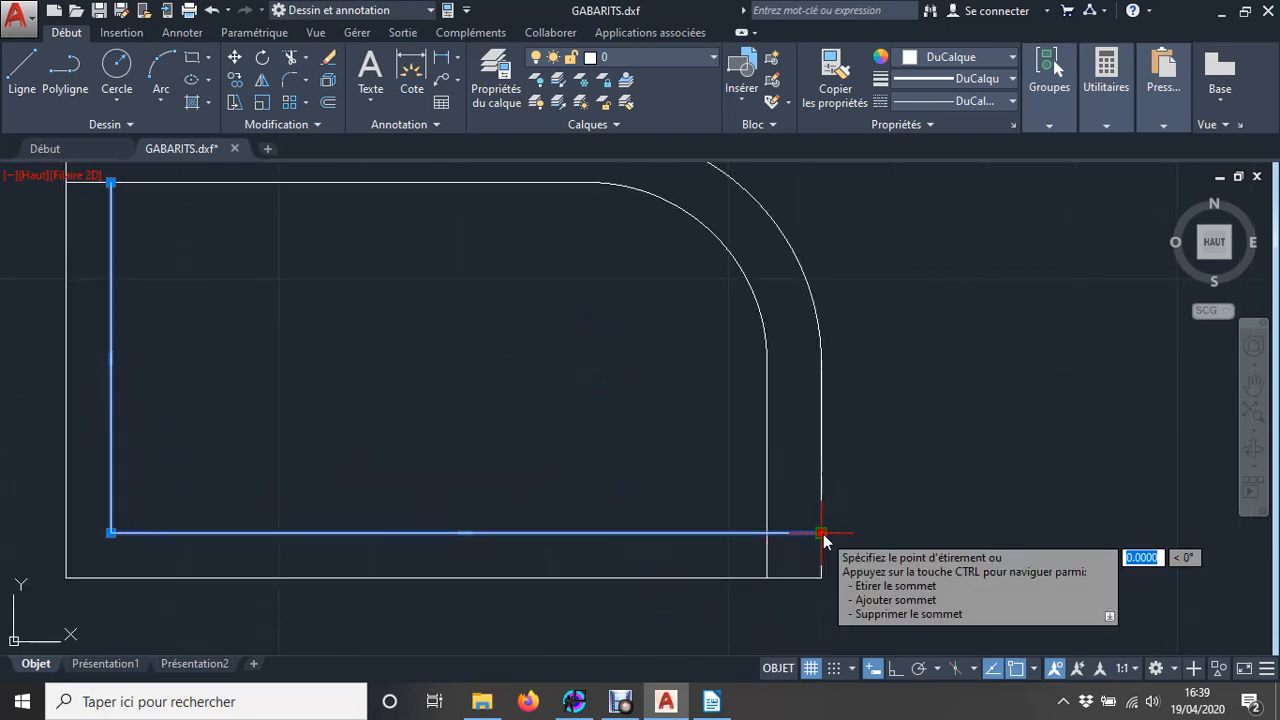
left_click(708, 545)
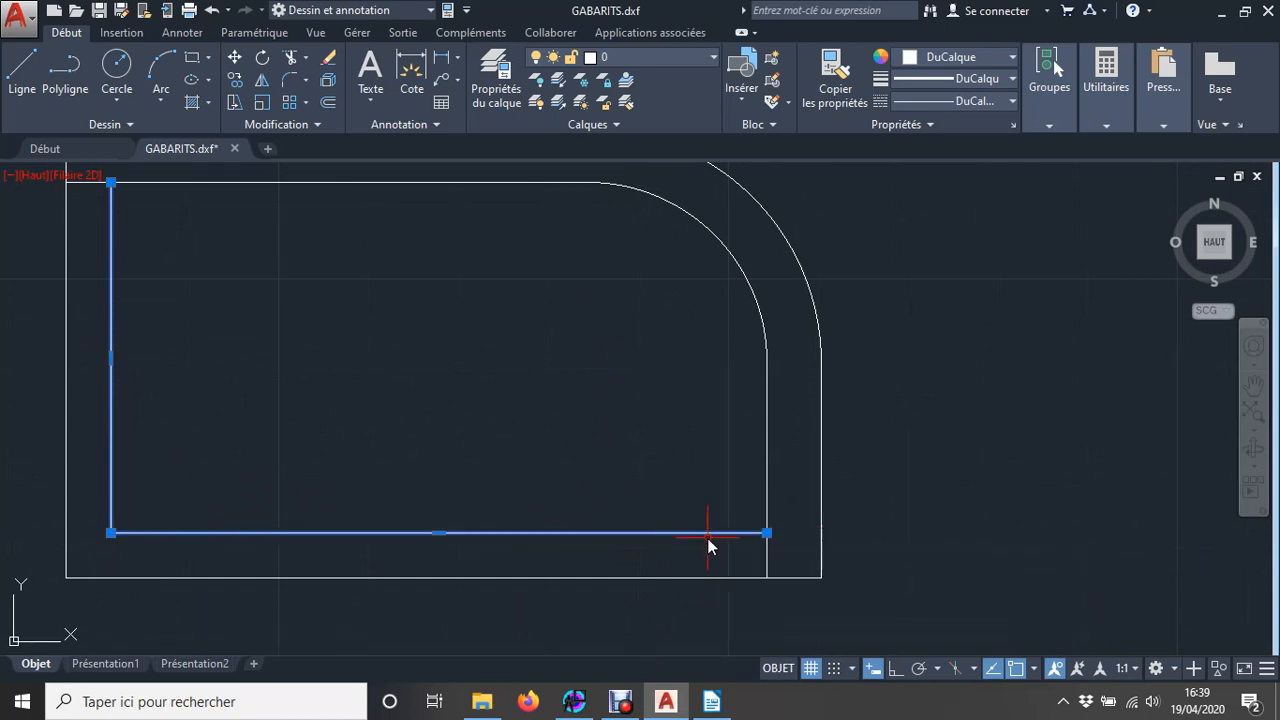
key("Escape")
Copy the "parage en pince de 5 mm" label from the POCHE MONNAIE piece into the new piece's lower margin.
scroll(523, 430, "up", 2)
scroll(522, 424, "down", 3)
middle_click_drag(503, 394, 449, 460)
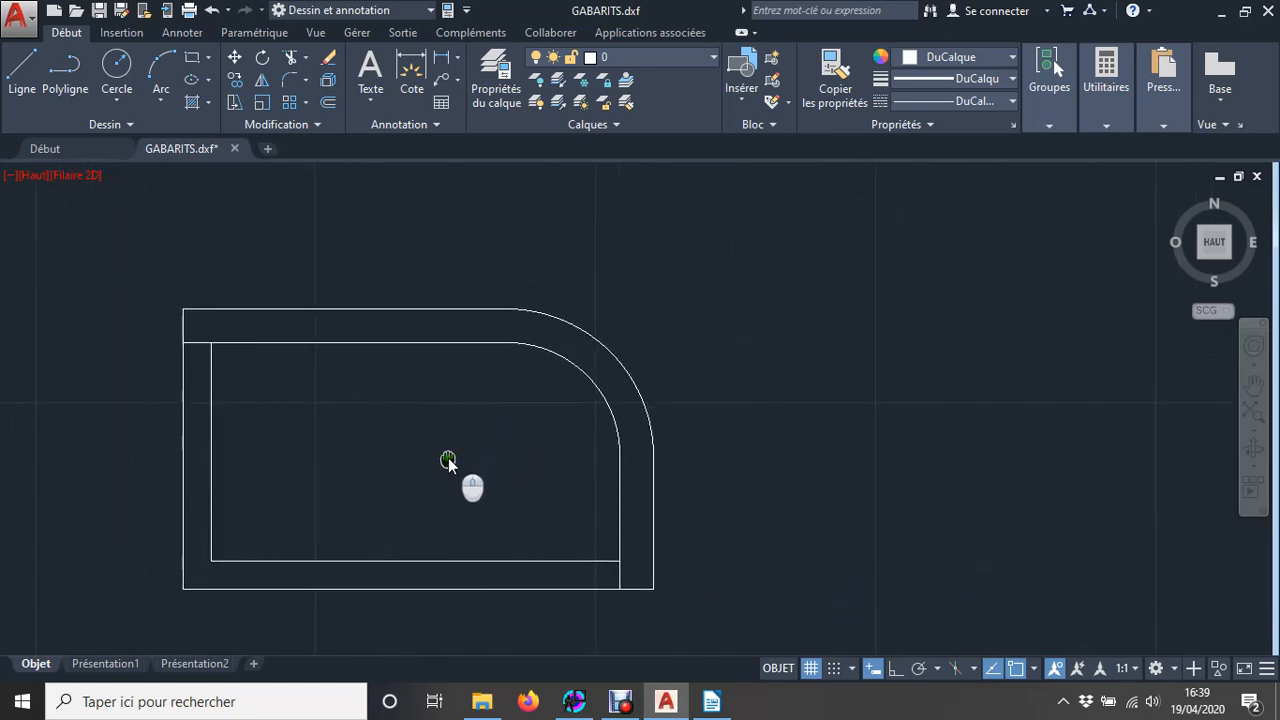
scroll(449, 443, "up", 5)
scroll(449, 443, "down", 5)
scroll(449, 443, "down", 4)
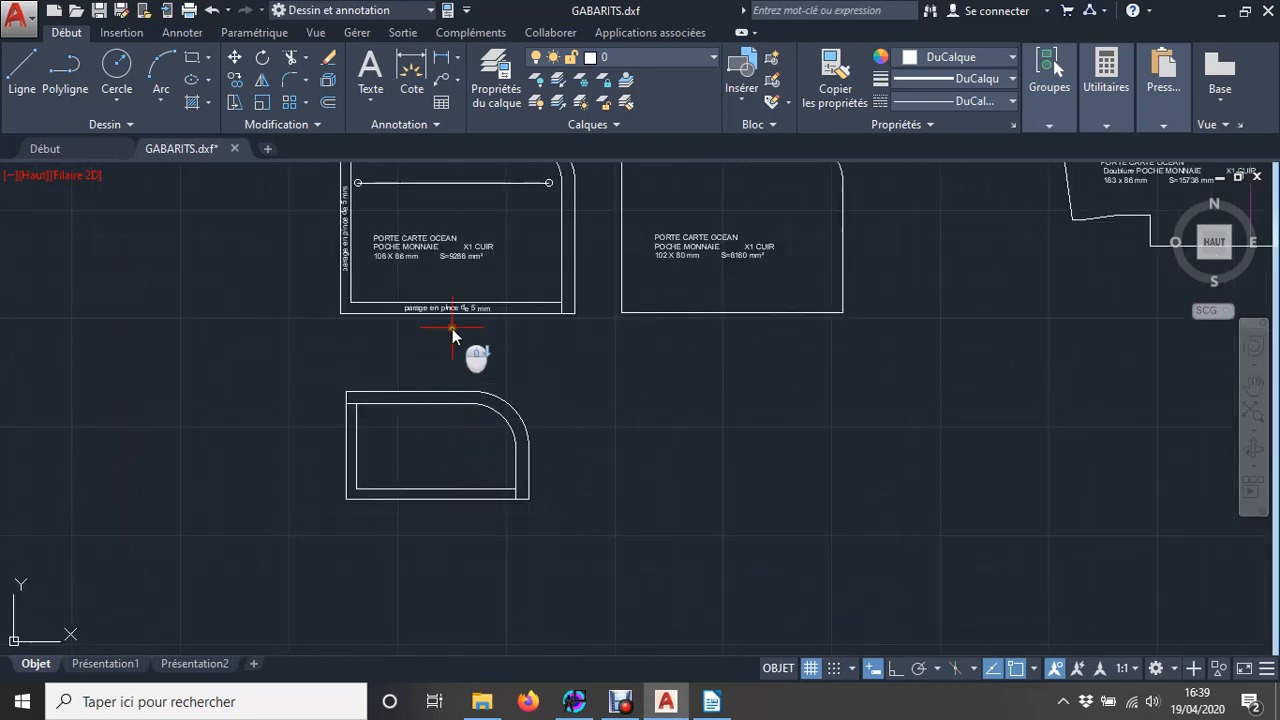
middle_click_drag(449, 342, 427, 408)
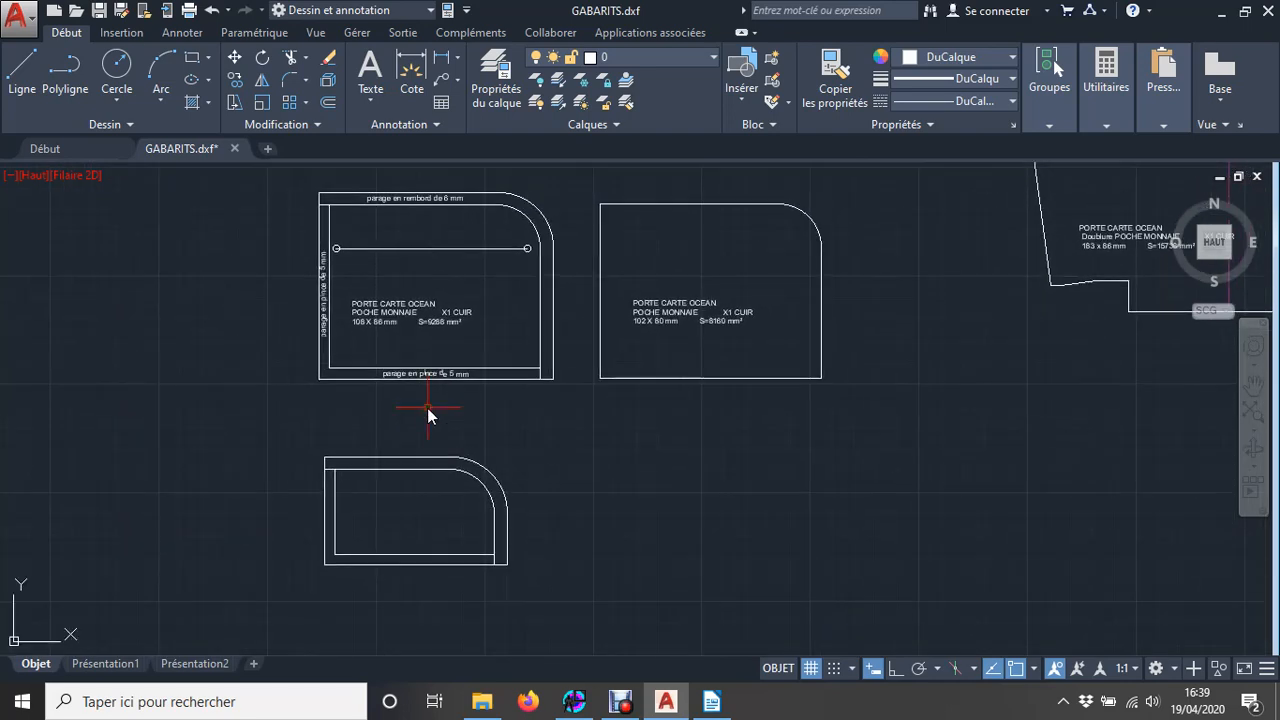
left_click(418, 374)
scroll(386, 564, "up", 6)
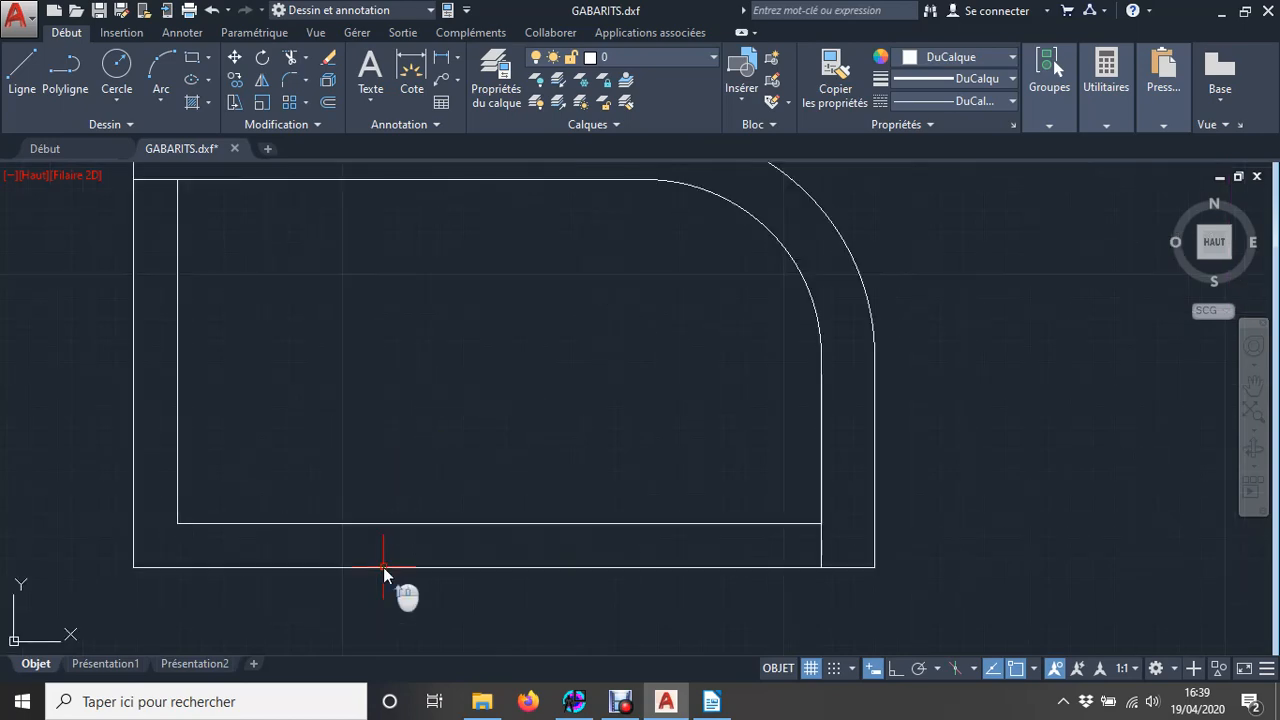
left_click(389, 548)
type("parage en pince de 5 mm")
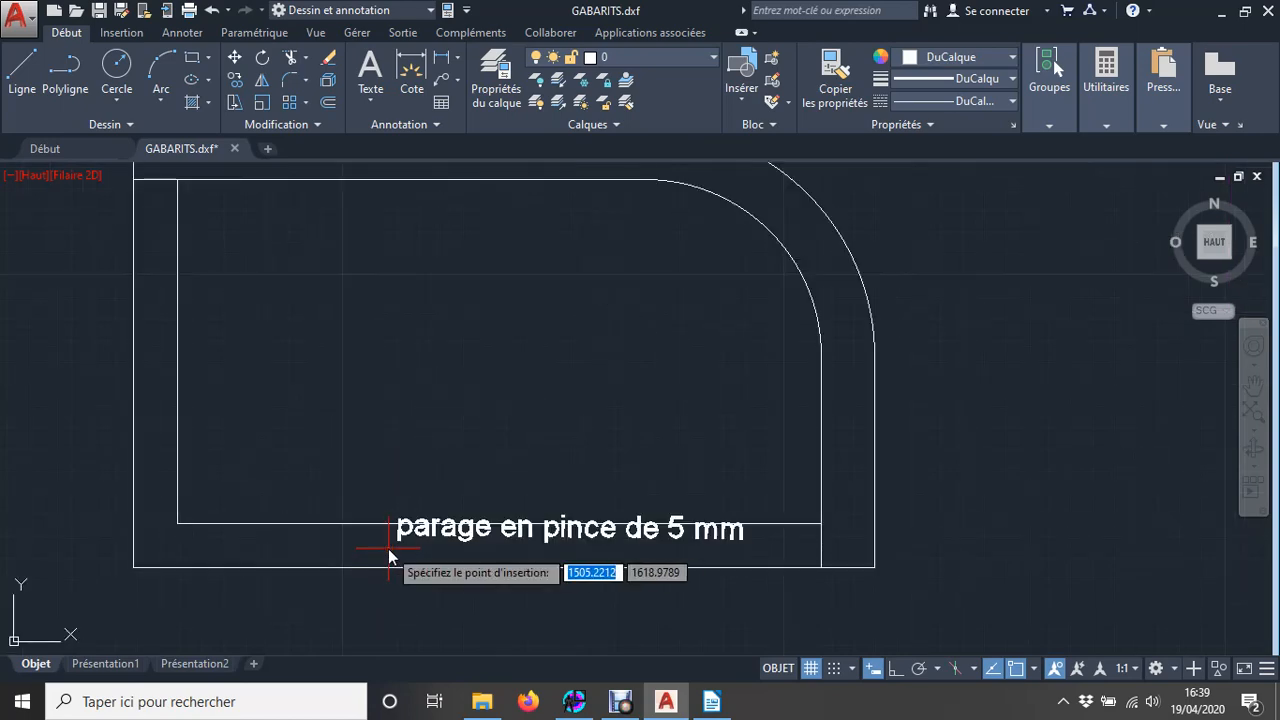
left_click(305, 575)
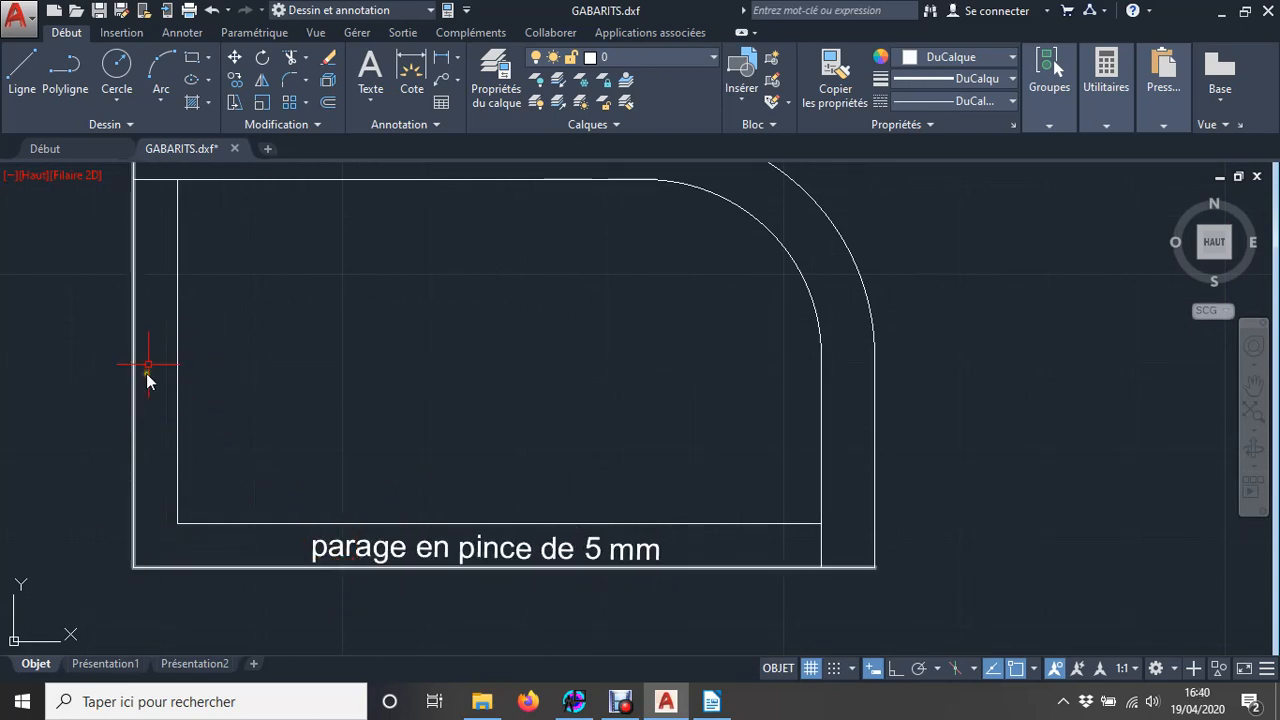
Copy the "parage en rembord de 6 mm" label from the POCHE MONNAIE piece into the new piece's upper margin.
middle_click_drag(409, 337, 407, 387)
scroll(552, 330, "up", 5)
scroll(552, 330, "down", 11)
middle_click_drag(561, 258, 502, 535)
scroll(457, 328, "up", 3)
scroll(457, 328, "up", 3)
left_click(476, 294)
scroll(494, 551, "down", 6)
middle_click_drag(500, 617, 503, 337)
scroll(485, 436, "up", 5)
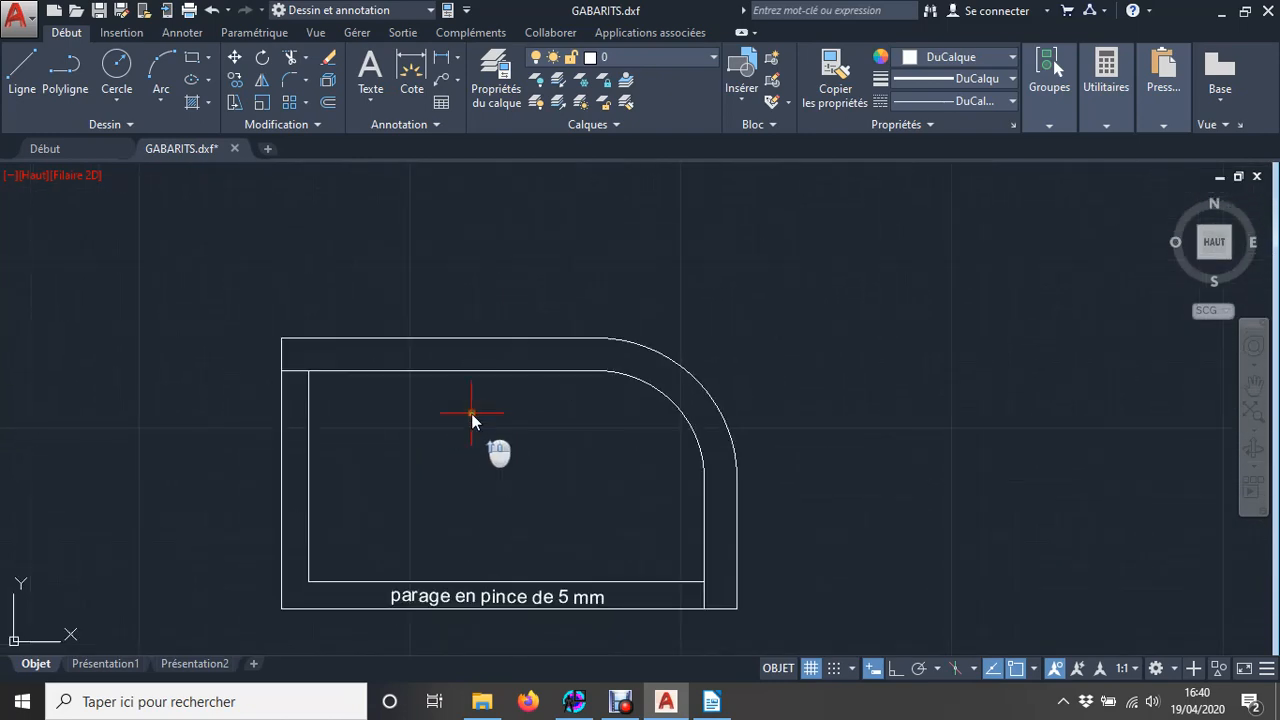
left_click(423, 352)
type("parage en rembord de 6 mm")
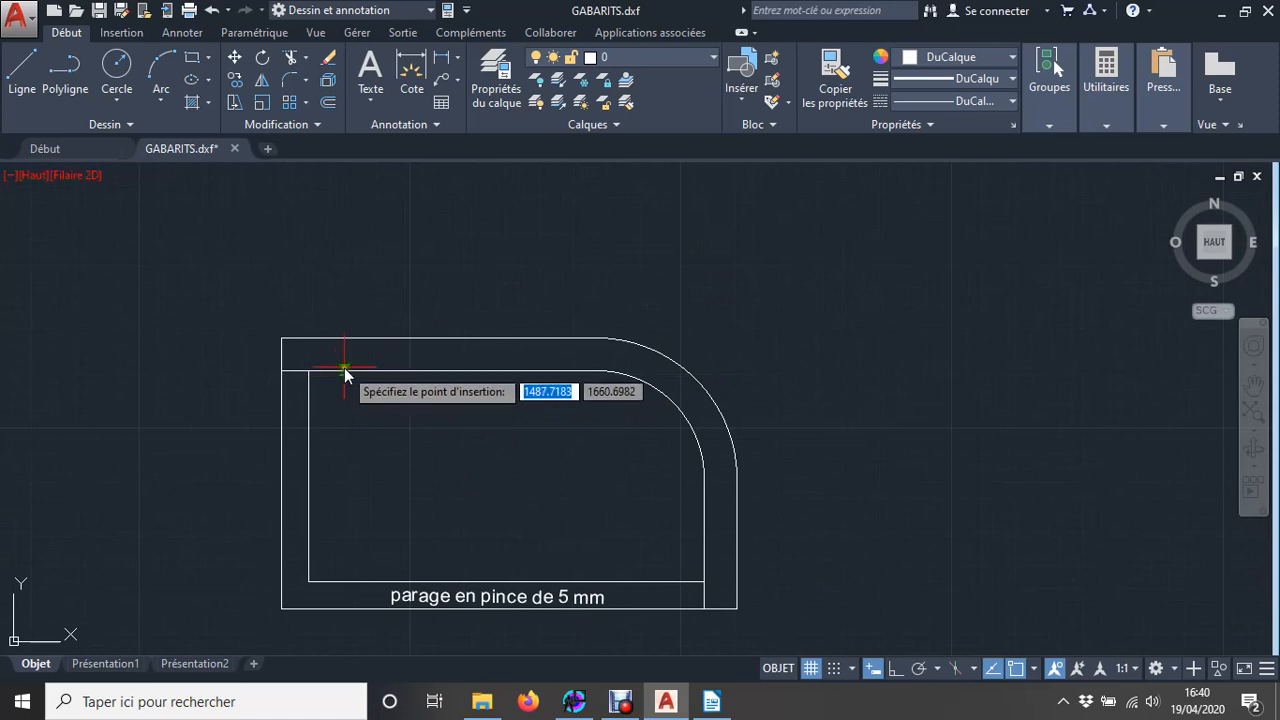
left_click(344, 365)
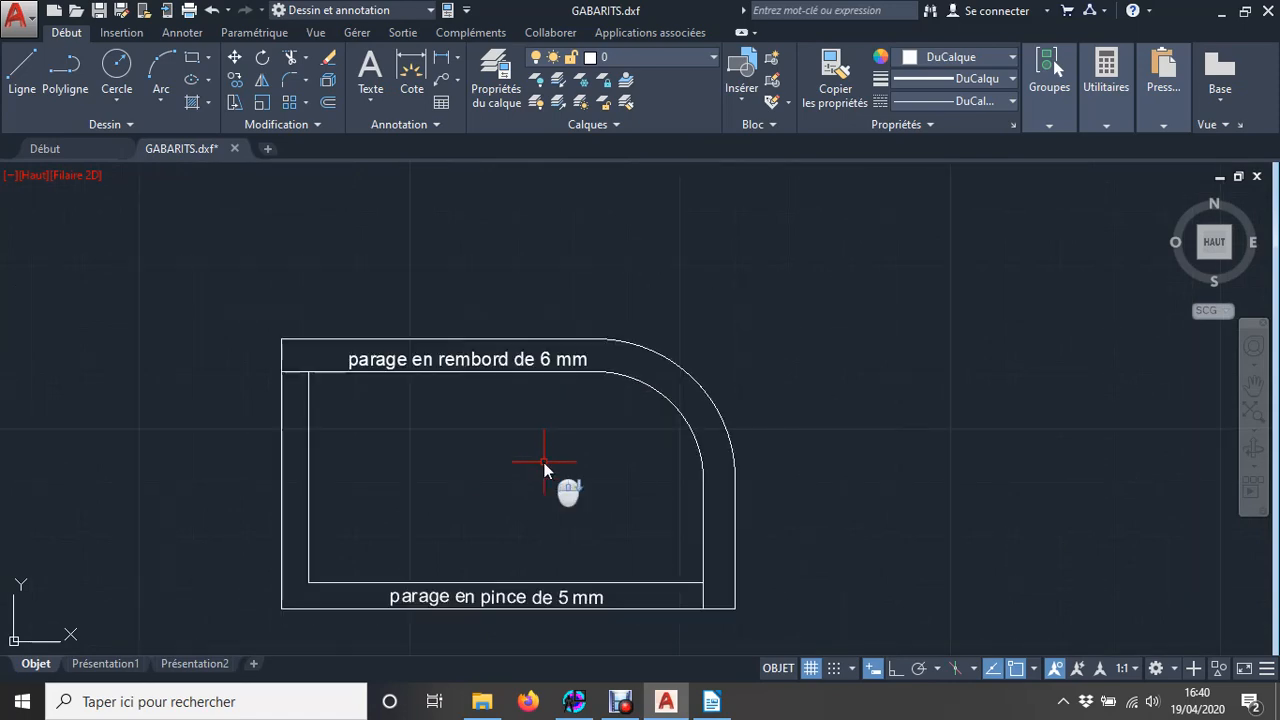
Copy the three-line PORTE CARTE OCEAN description from the 108 x 86 mm POCHE MONNAIE piece into the middle of the new piece.
middle_click_drag(523, 306, 512, 542)
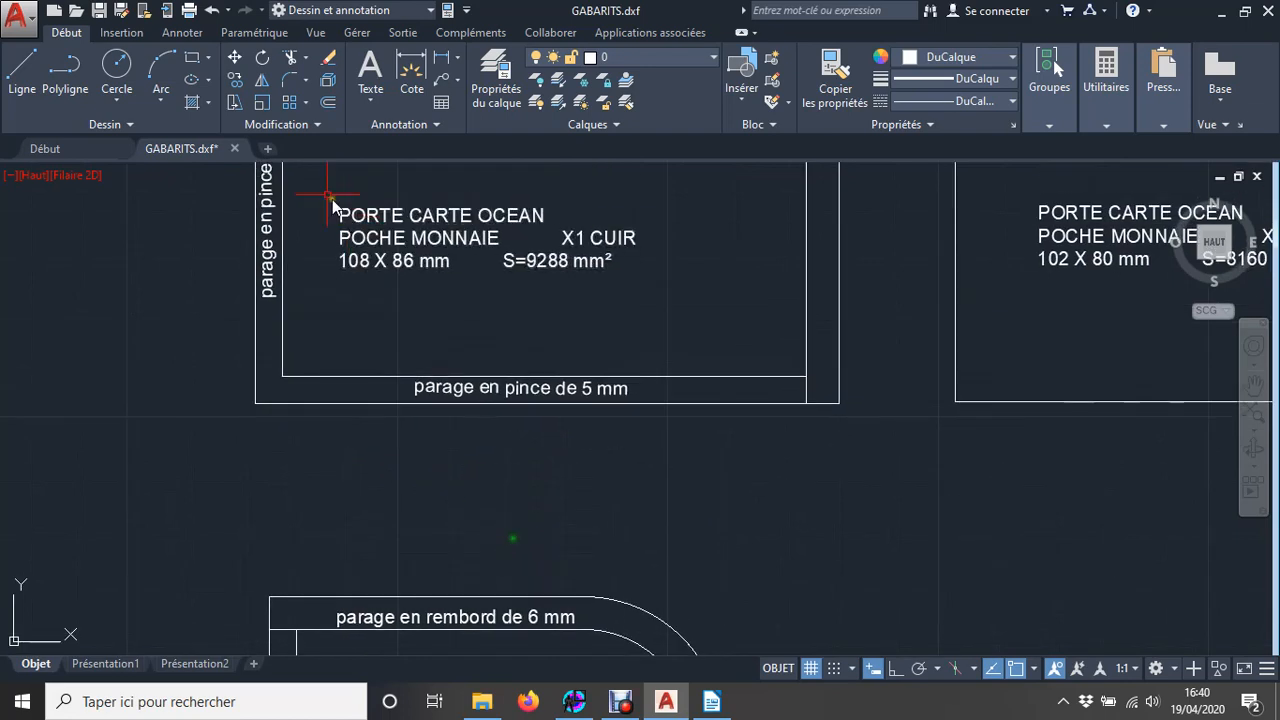
left_click(318, 192)
left_click(694, 300)
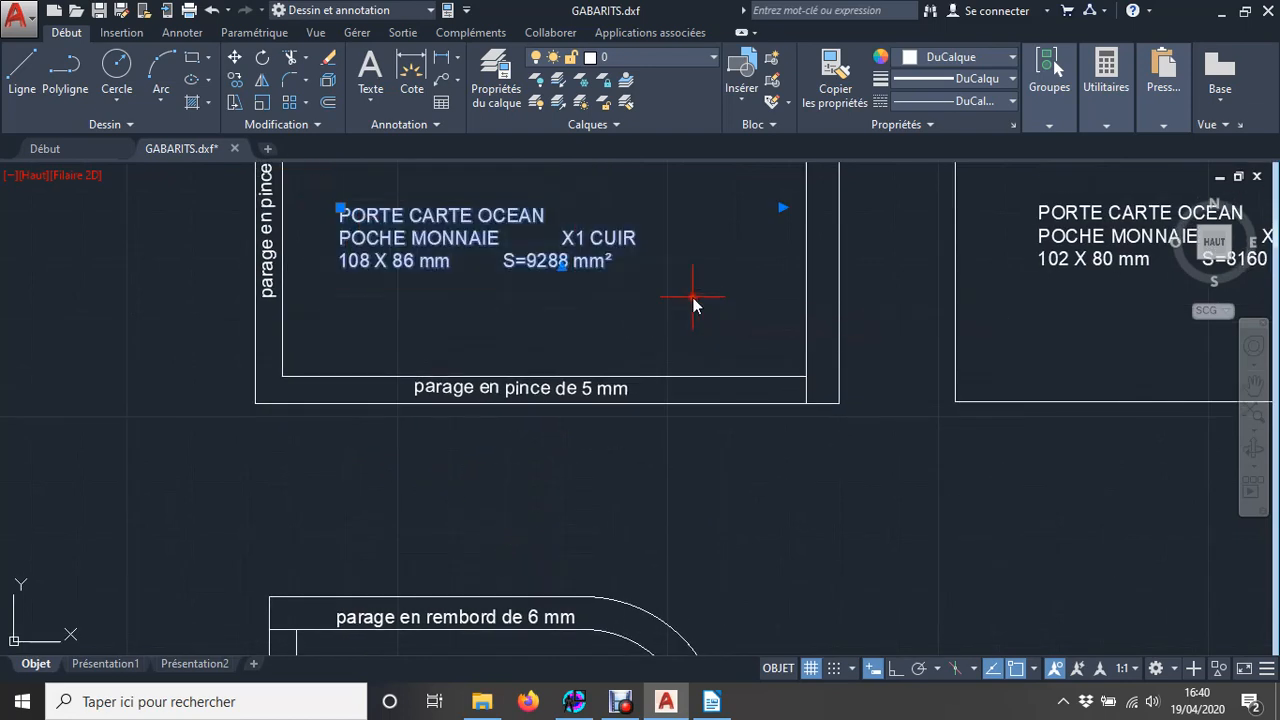
middle_click_drag(575, 566, 569, 292)
key("ctrl+v")
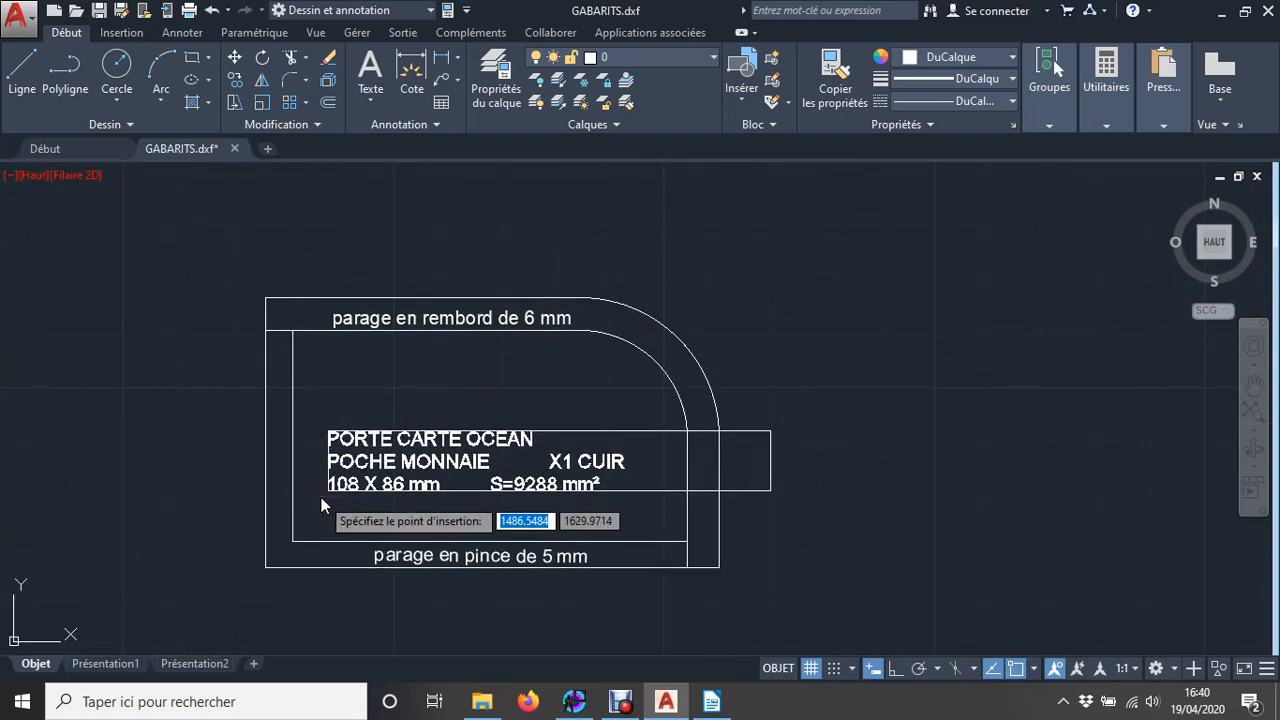
left_click(321, 497)
Replace the piece name POCHE MONNAIE with PETITE VISITE in the new piece's description.
double_click(420, 486)
left_click_drag(487, 461, 331, 462)
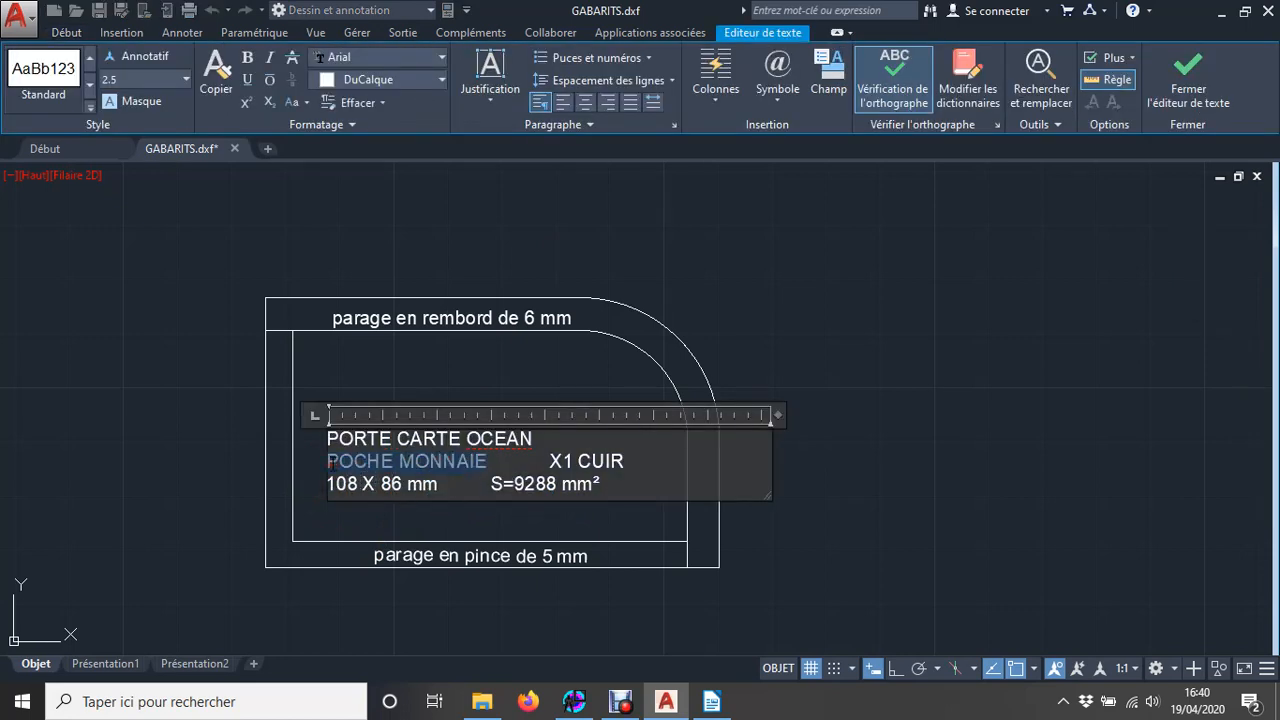
type("PETIT")
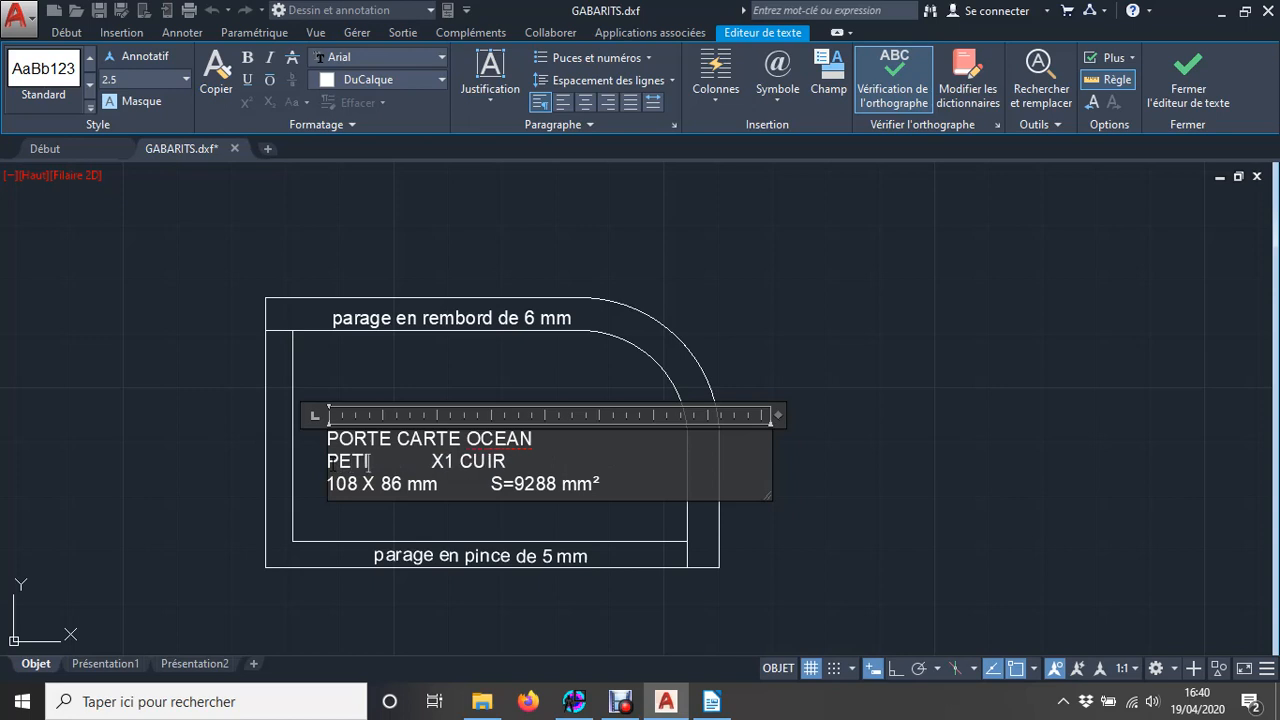
type("E VISITE")
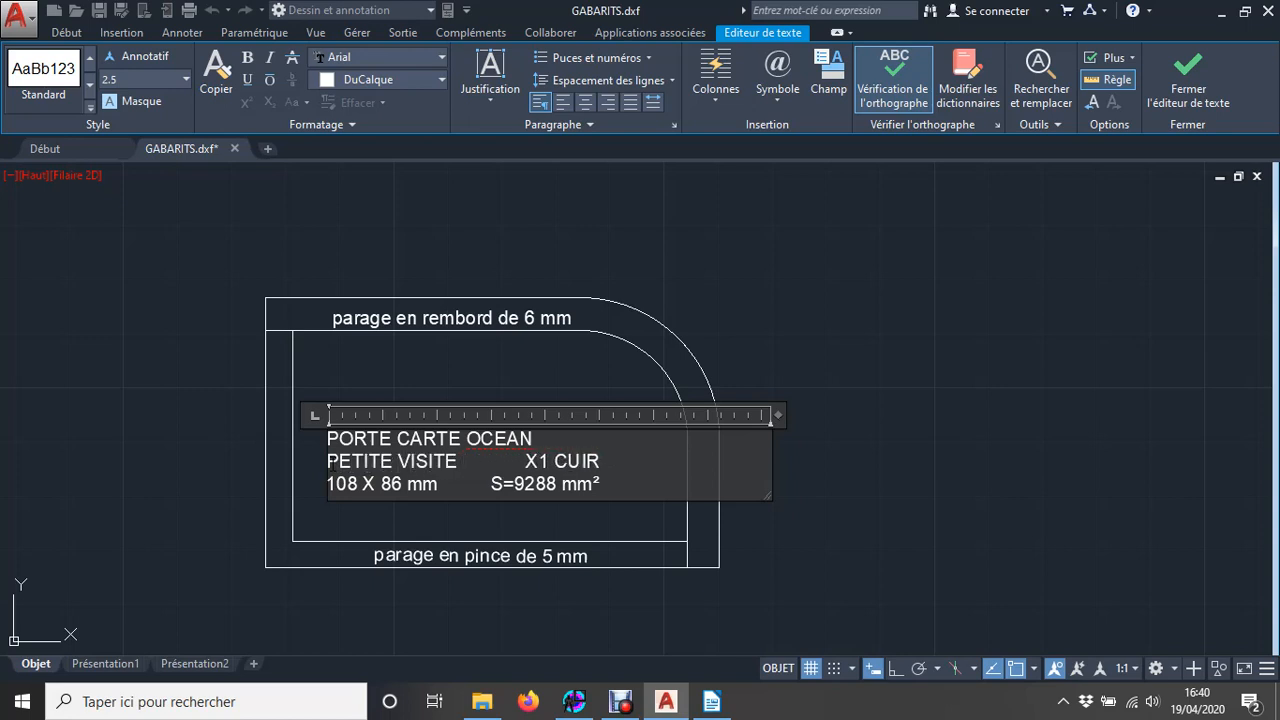
Set the dimensions in the PETITE VISITE description to 84 X 50 mm.
key("BackSpace")
key("BackSpace")
key("BackSpace")
type("84")
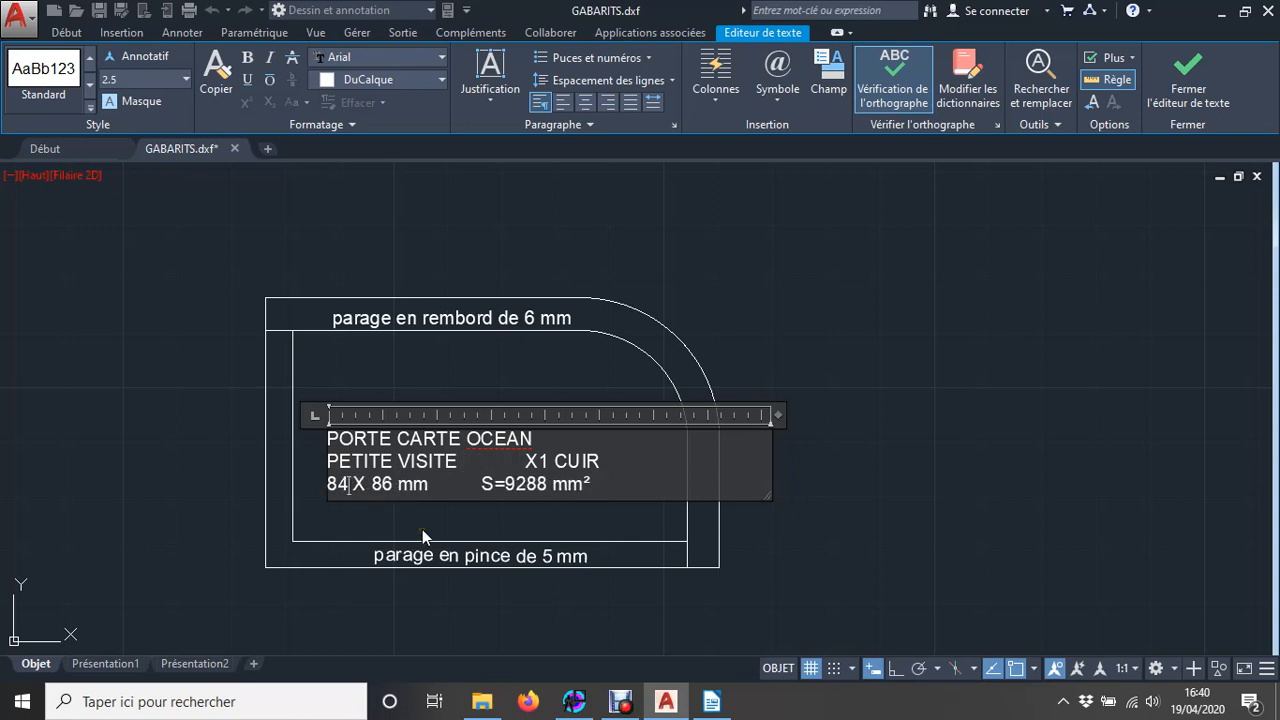
key("Right")
key("Right")
key("Right")
key("BackSpace")
key("Delete")
type("50")
Set the surface value in the PETITE VISITE description to S=4200 mm² and finish editing the text.
left_click(547, 487)
key("BackSpace")
key("BackSpace")
key("BackSpace")
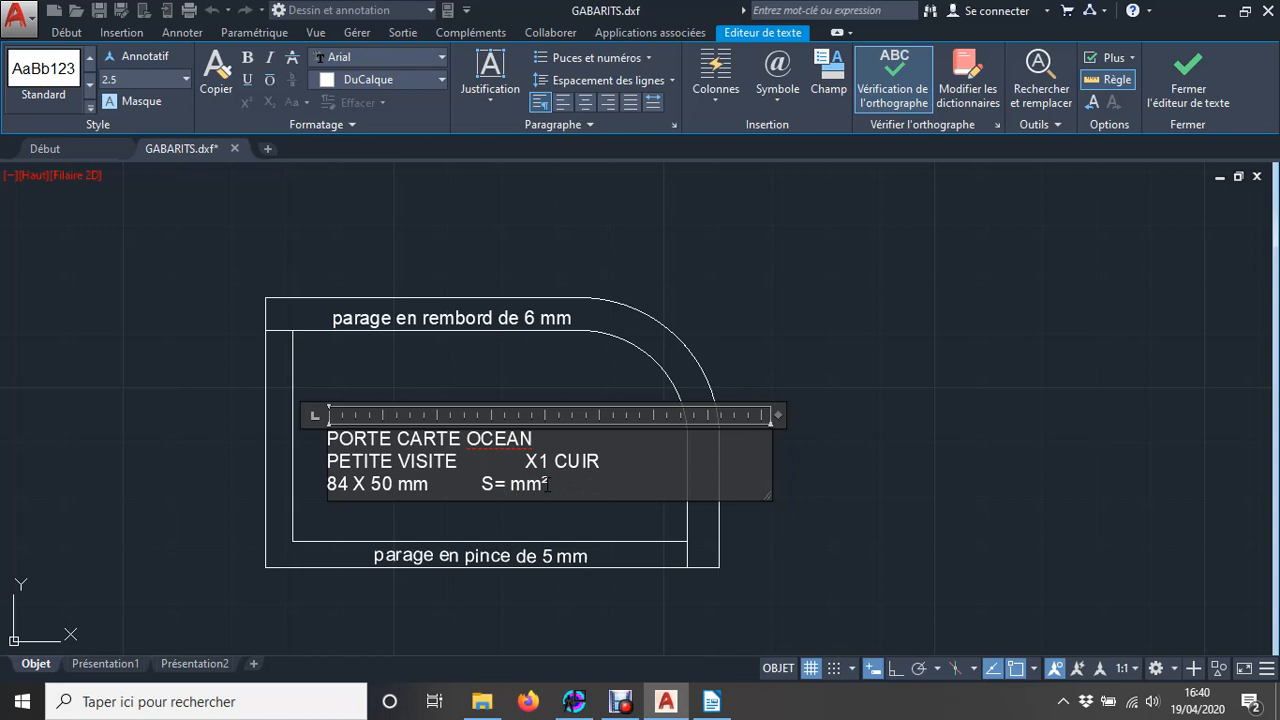
type("4200")
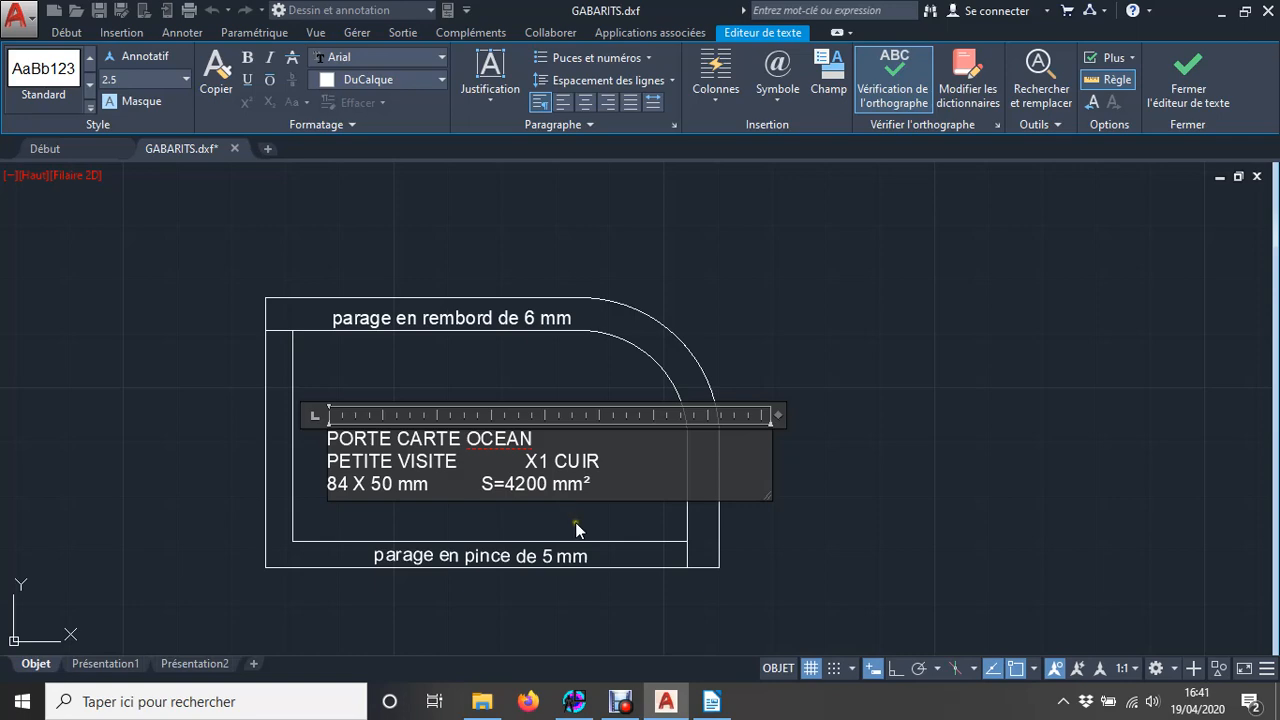
left_click(576, 520)
scroll(590, 538, "up", 2)
scroll(590, 540, "down", 2)
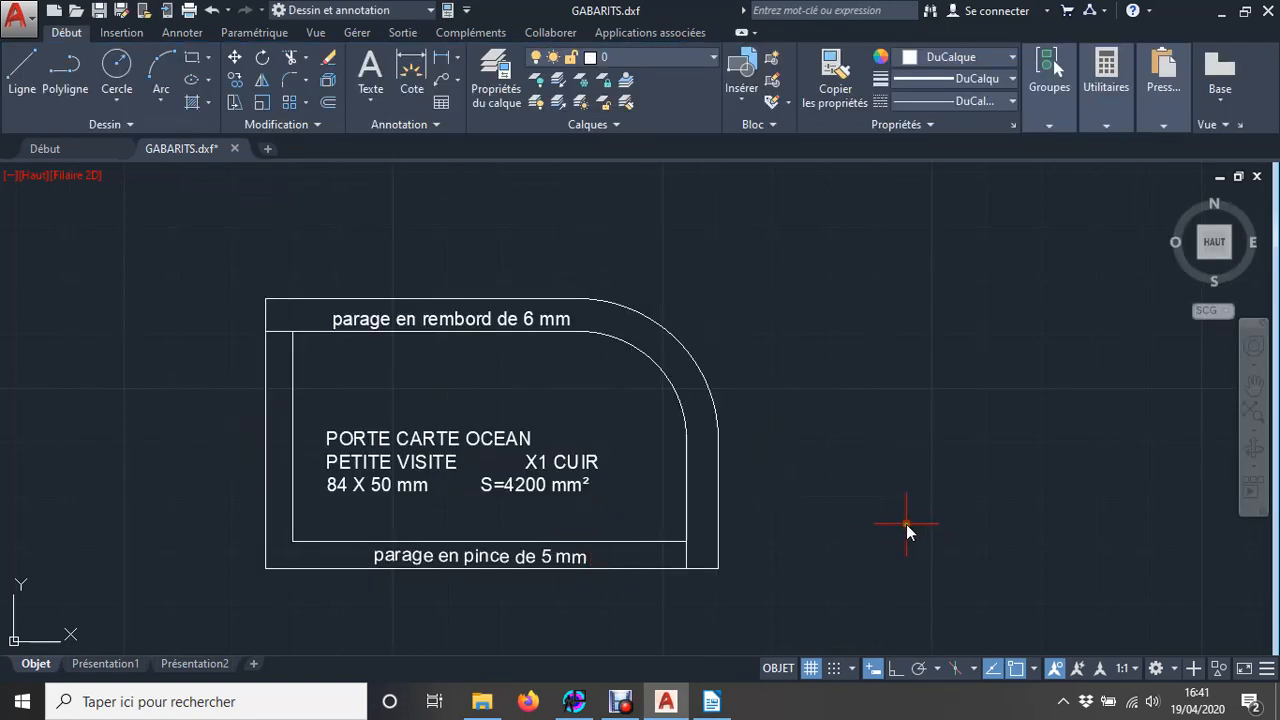
Copy the complete PETITE VISITE piece with its labels and place the duplicate beside it, below the 102 X 80 mm piece.
scroll(906, 524, "down", 4)
mouse_move(946, 523)
middle_mouse_down()
mouse_move(831, 474)
mouse_move(687, 490)
mouse_move(663, 516)
middle_mouse_up()
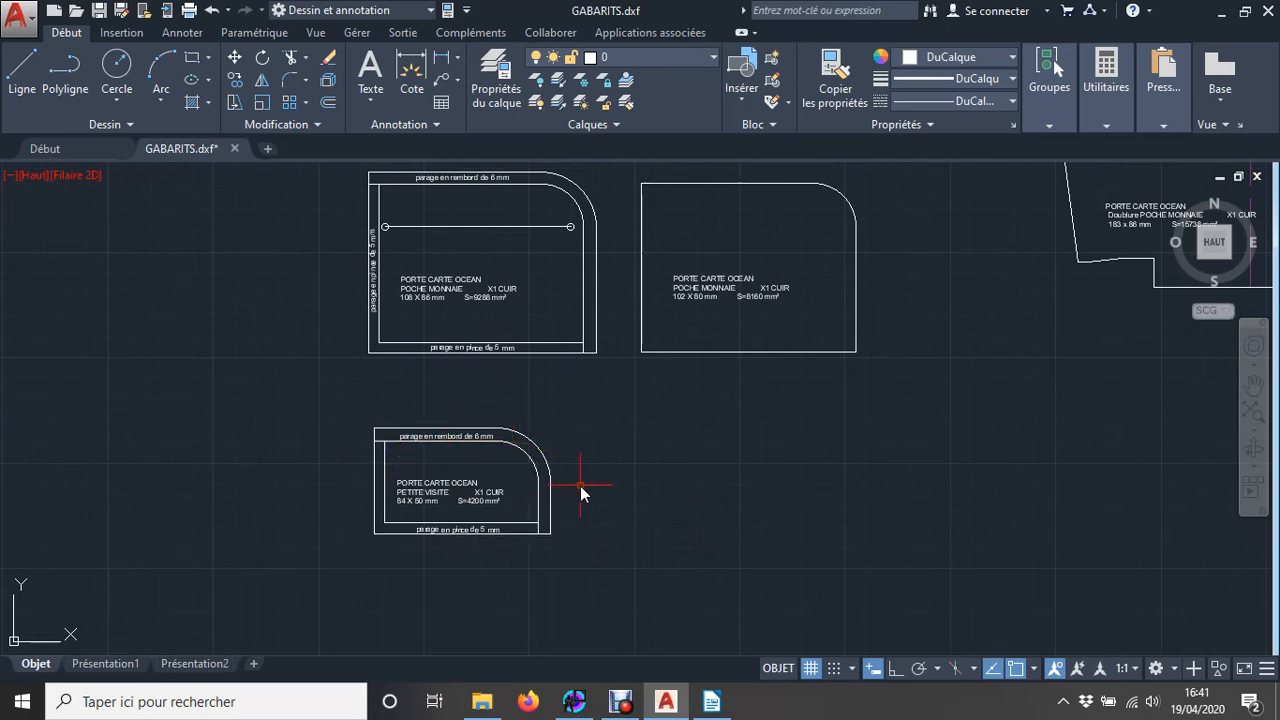
left_click(345, 416)
left_click(577, 552)
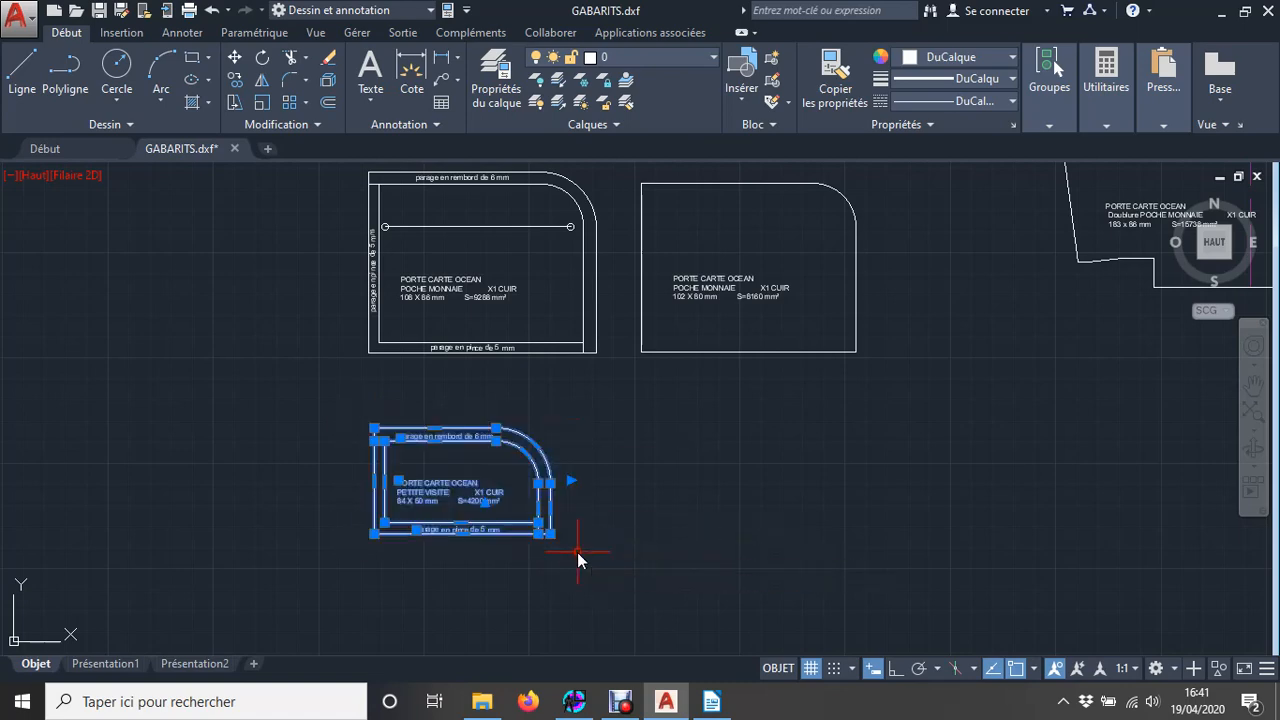
key("ctrl+c")
key("ctrl+v")
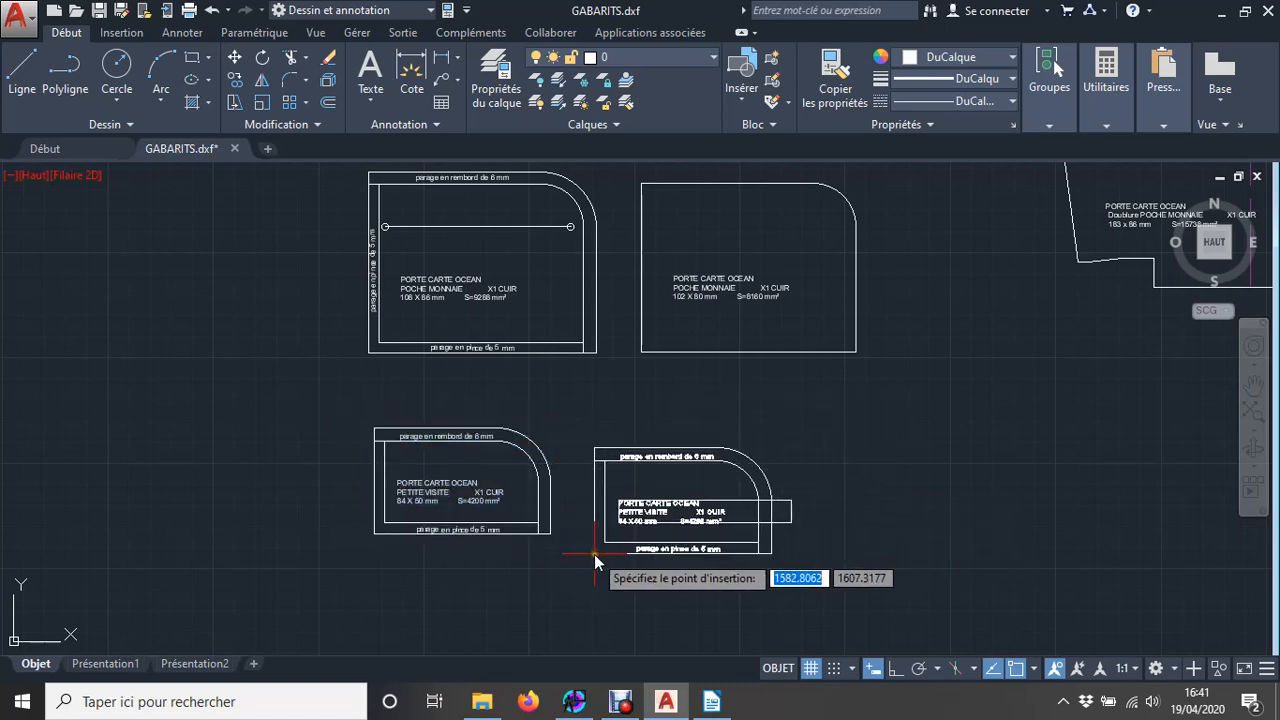
left_click(610, 533)
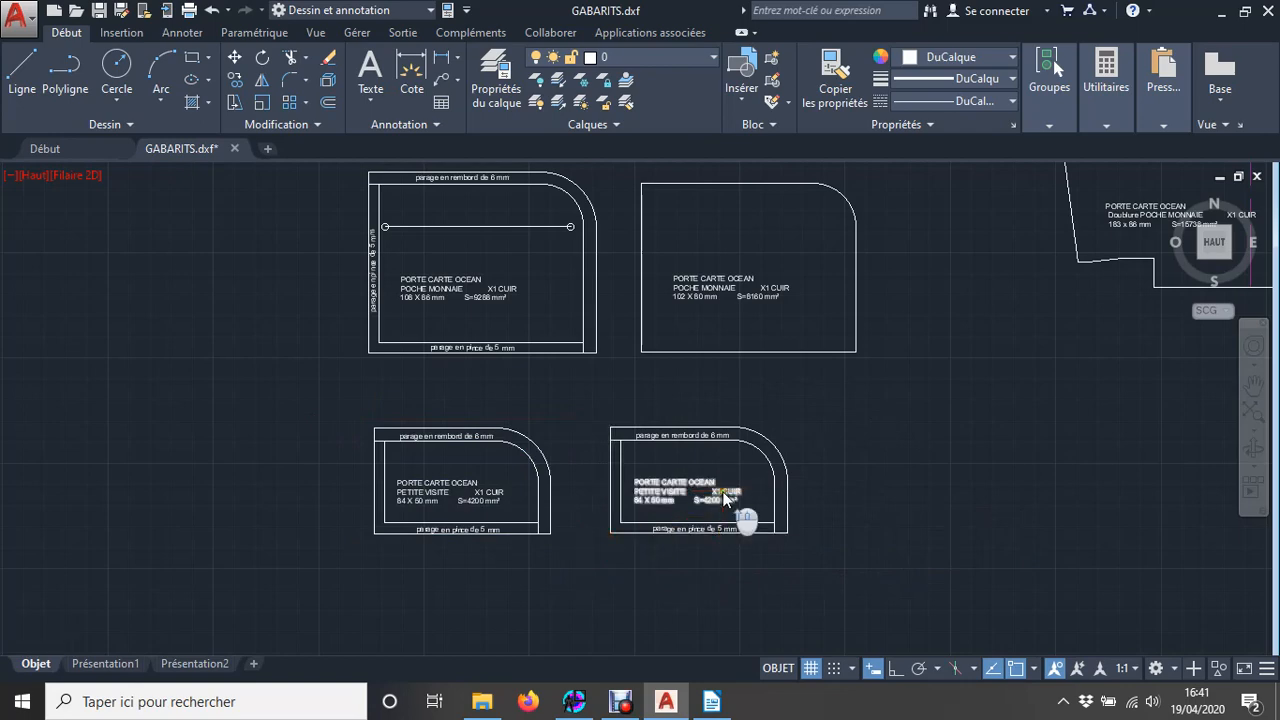
Delete both parage labels, the outer 6 mm rembord contour and the inner 5 mm margin lines from the duplicate.
scroll(715, 494, "up", 4)
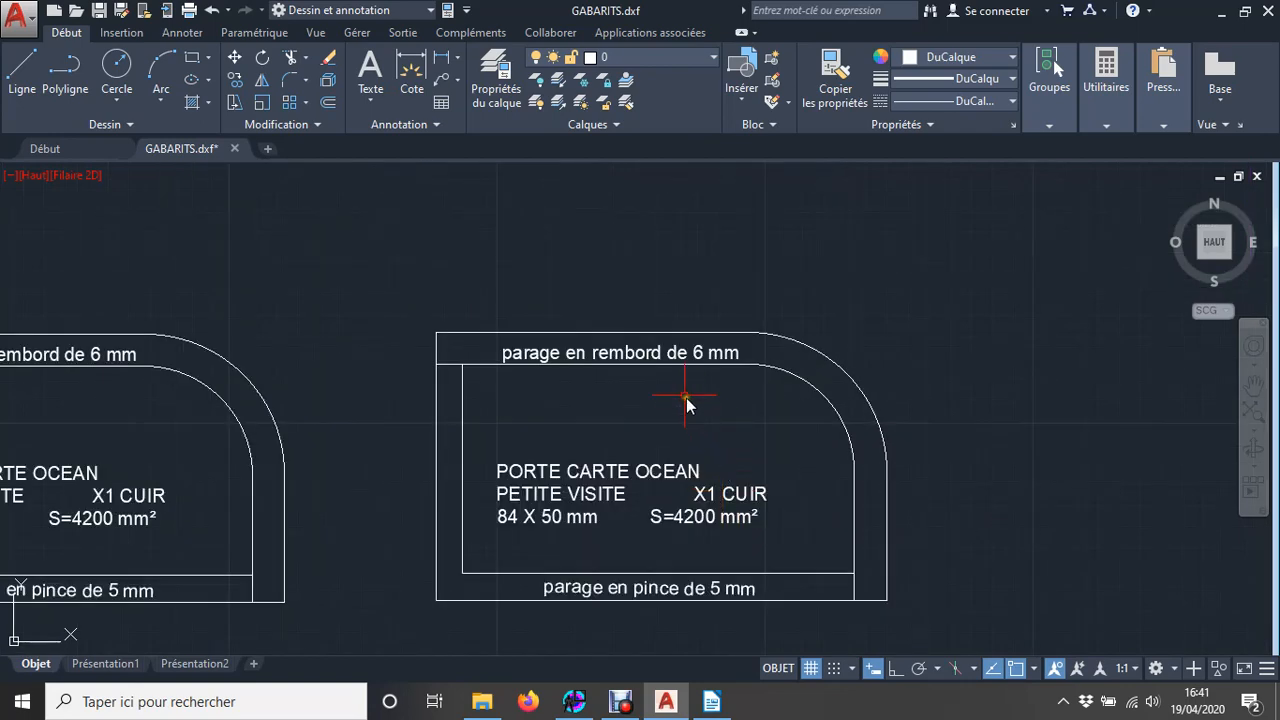
left_click(645, 355)
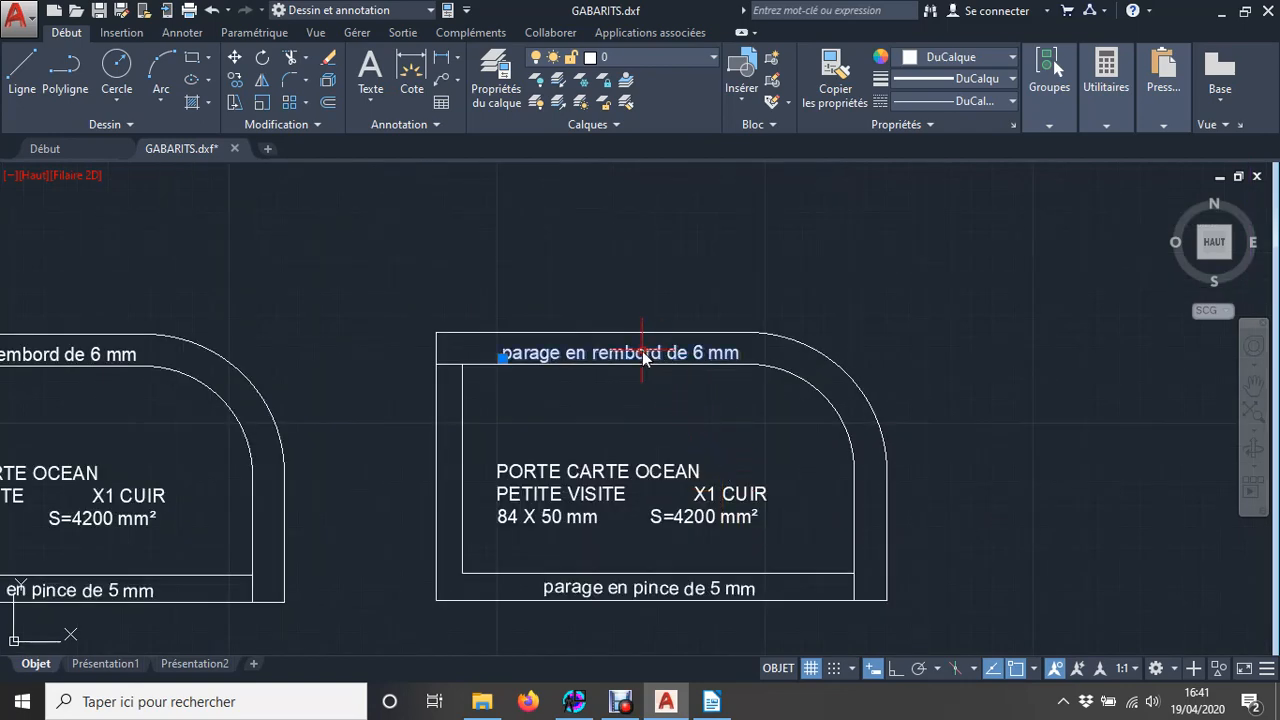
left_click(686, 333)
key("Delete")
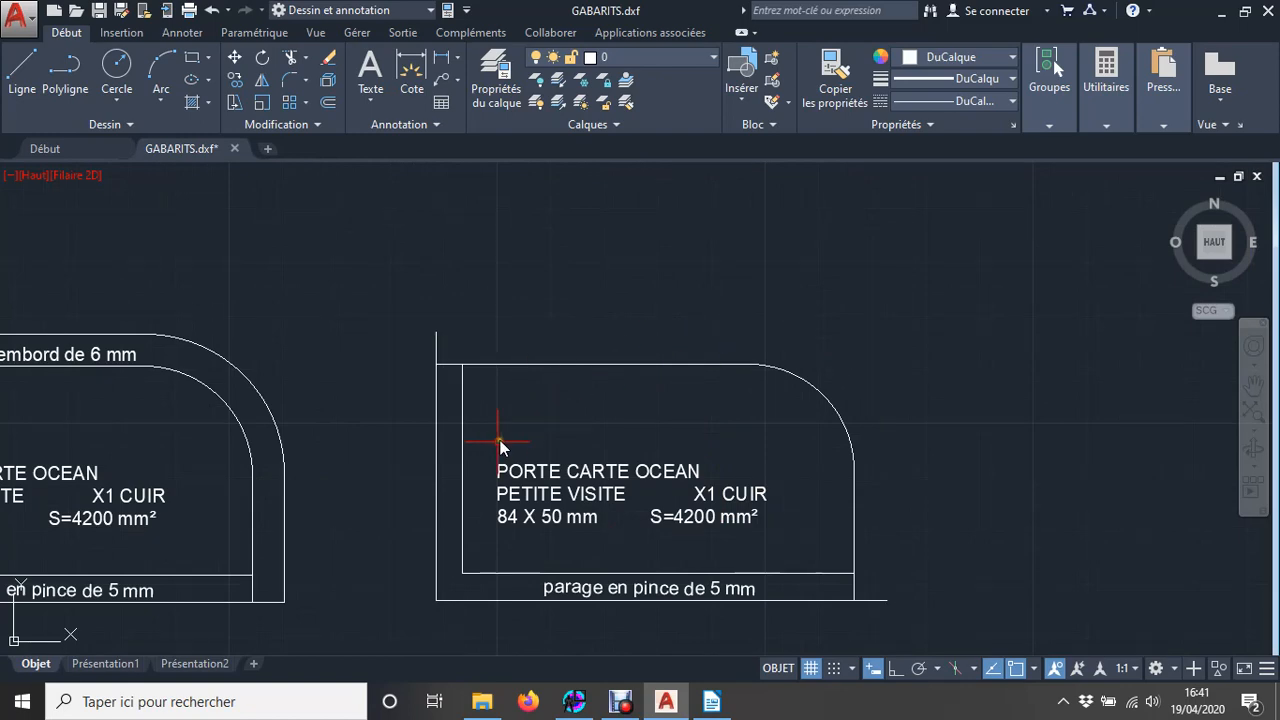
left_click(463, 484)
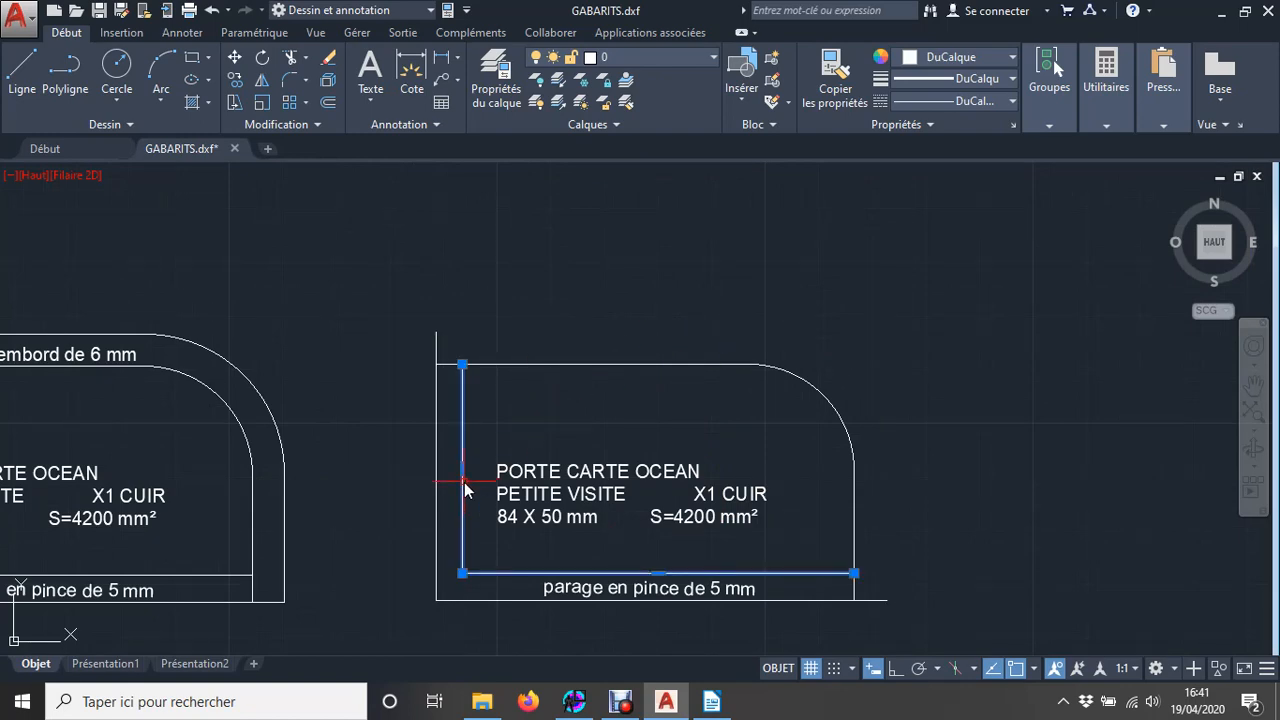
key("Delete")
left_click(630, 590)
key("Delete")
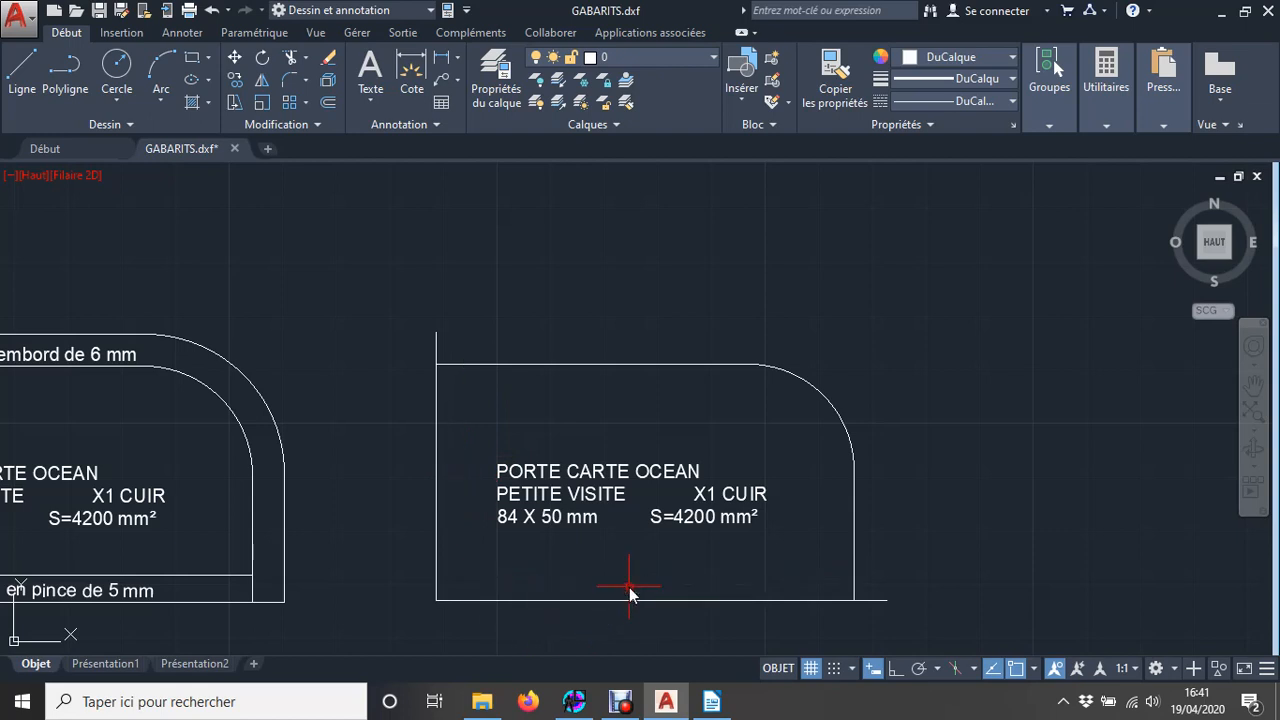
Shorten the duplicate's lower line by 6 mm and its left line to the upper edge, closing the outline without overhangs.
left_click(880, 601)
left_click(887, 601)
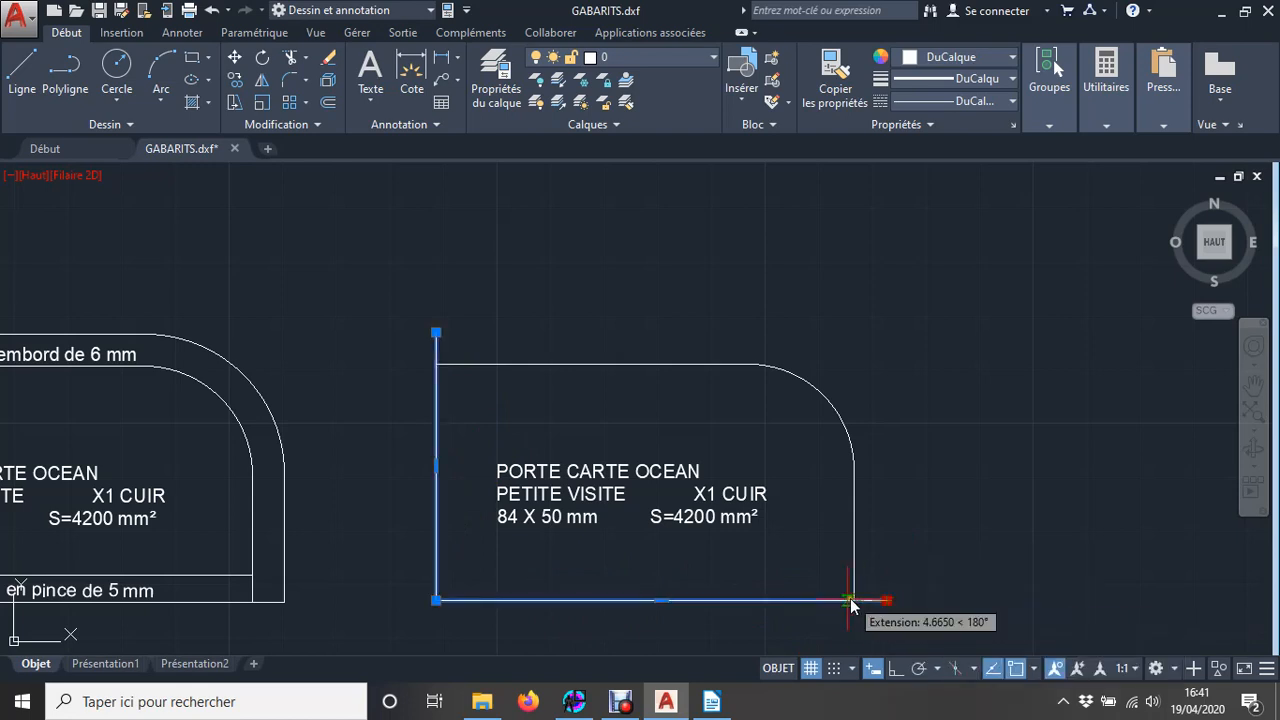
type("6")
key("Return")
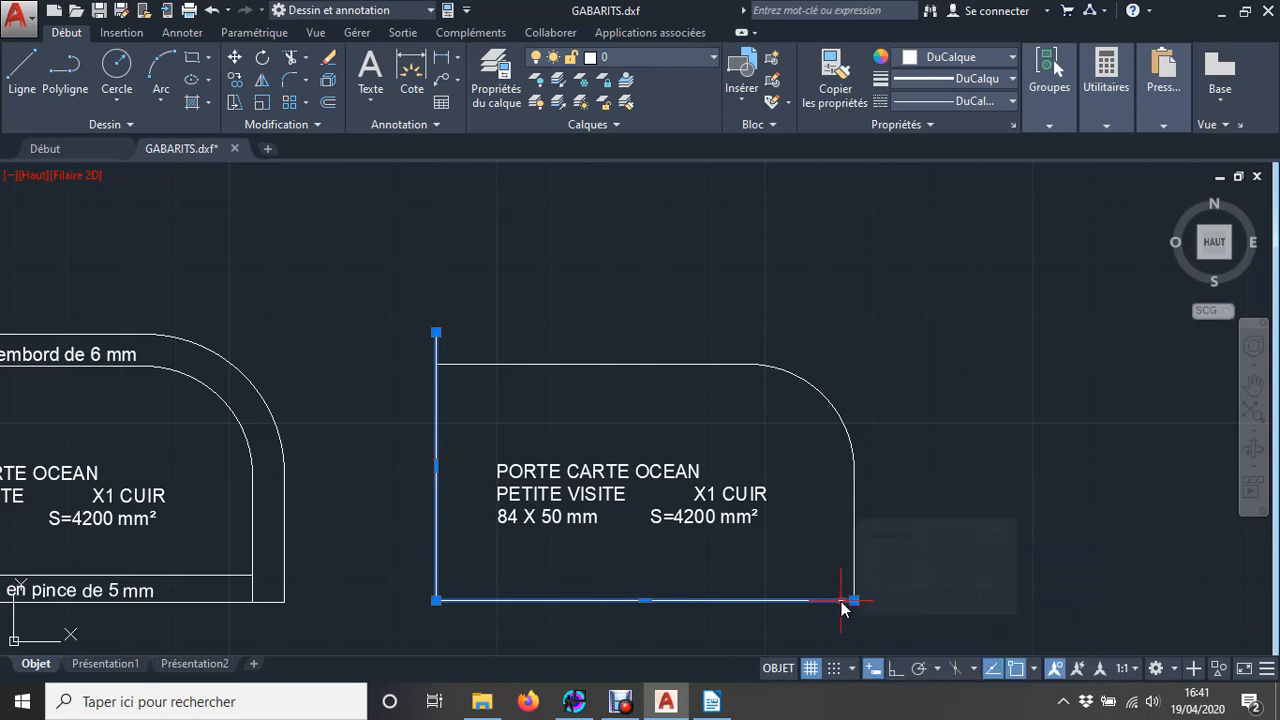
left_click(436, 332)
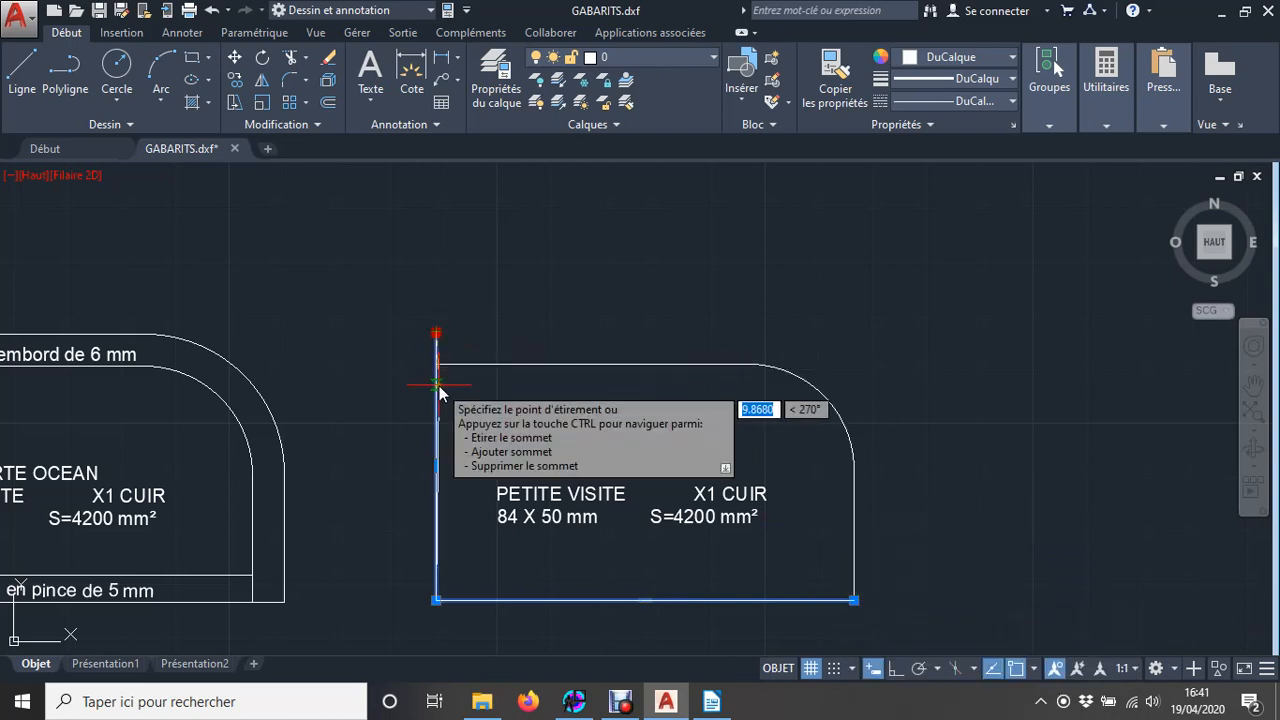
left_click(437, 365)
key("Escape")
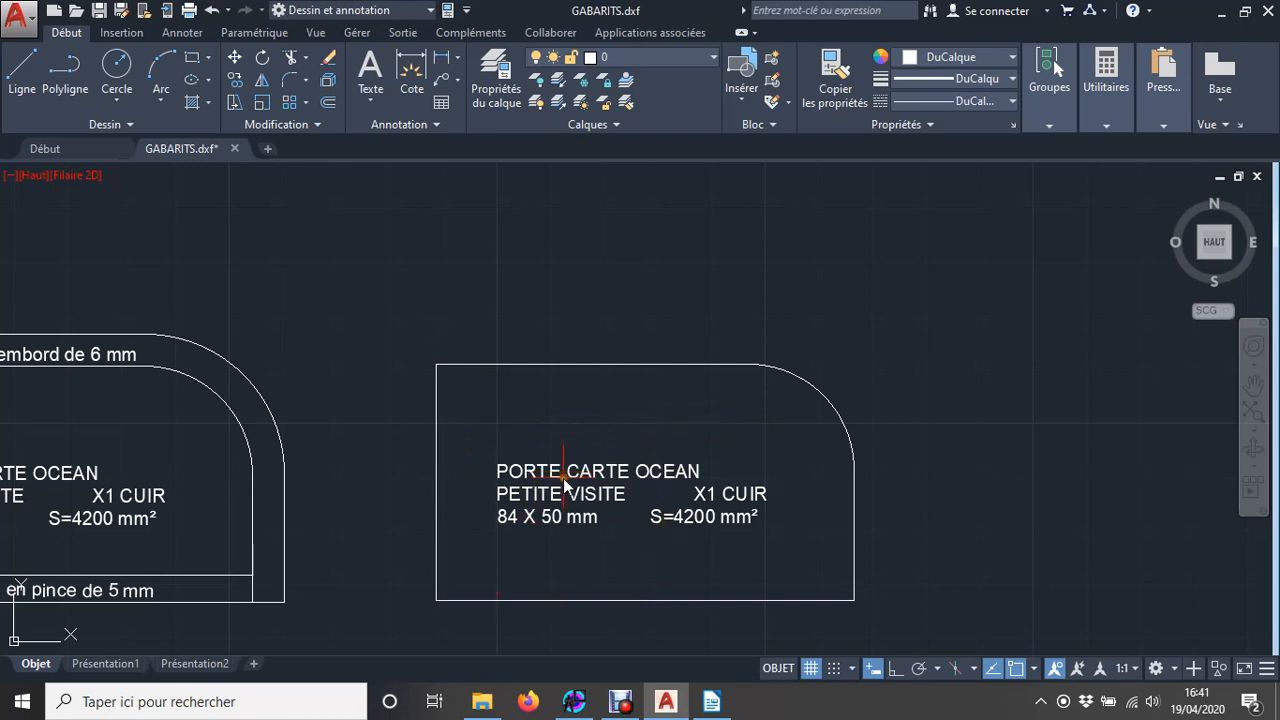
Add the word Doublure before PETITE VISITE in the duplicate's description.
double_click(583, 523)
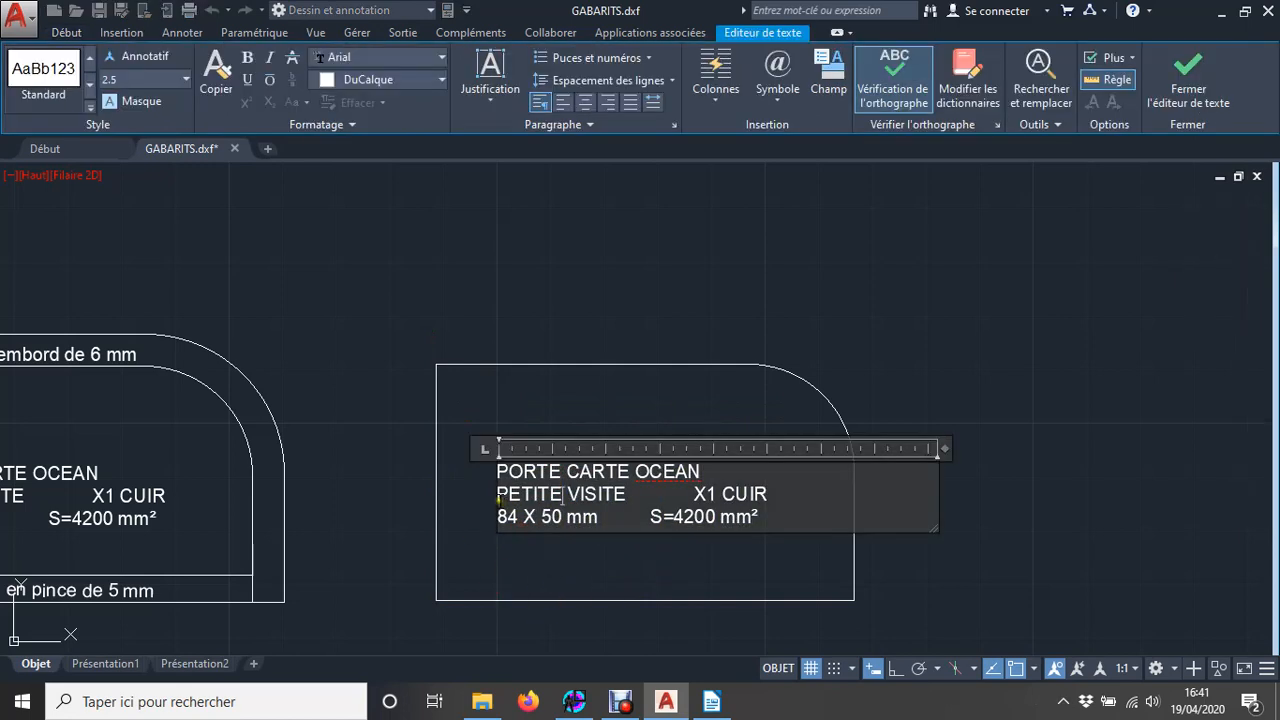
type("dOU")
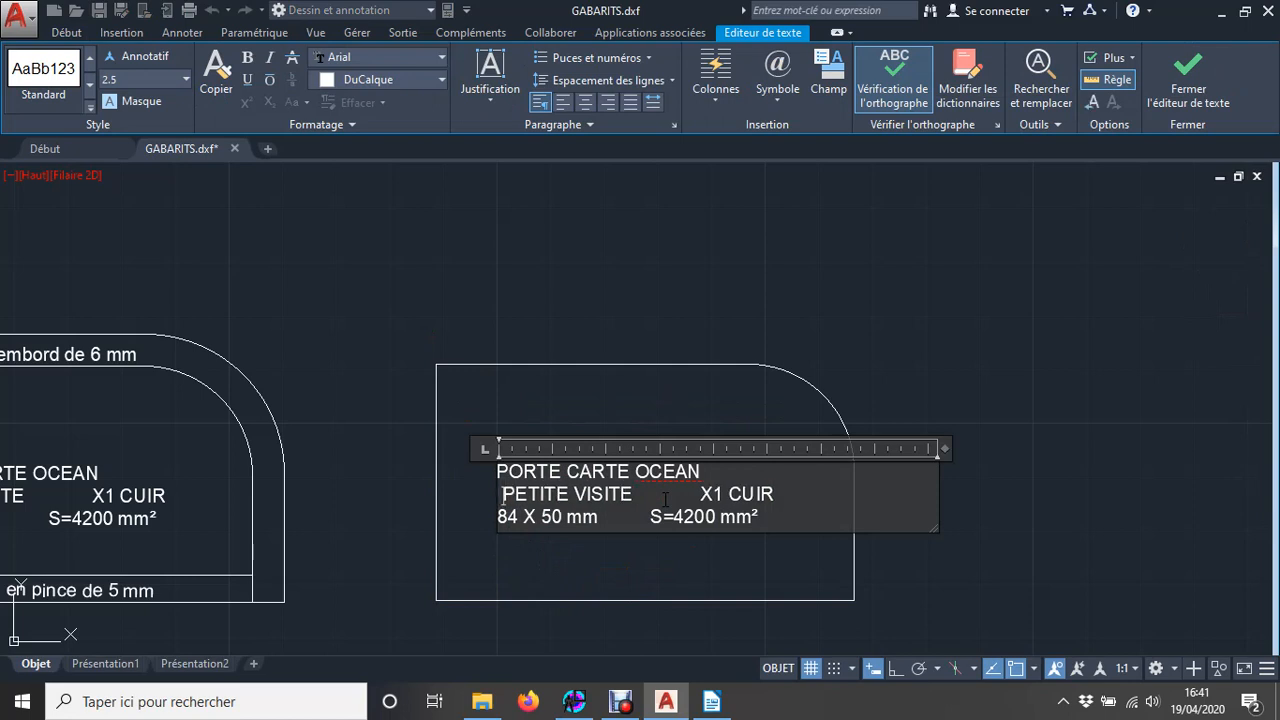
key("BackSpace")
key("BackSpace")
key("BackSpace")
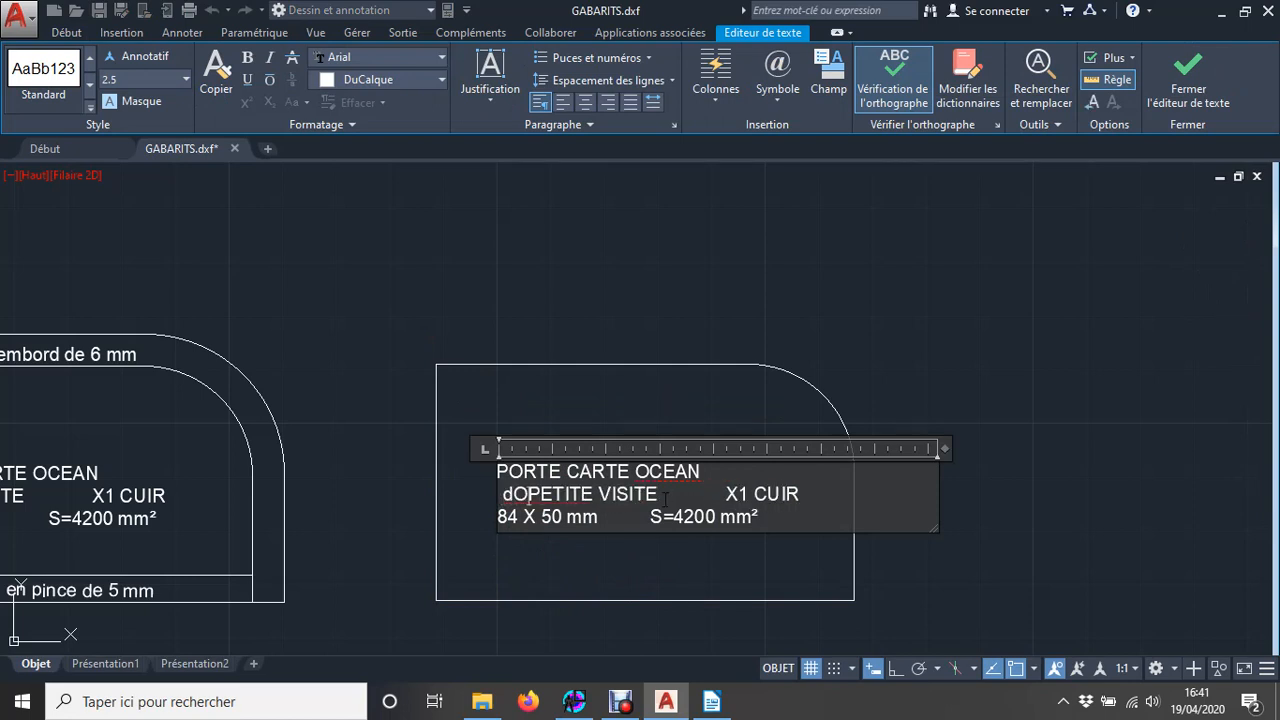
type("D")
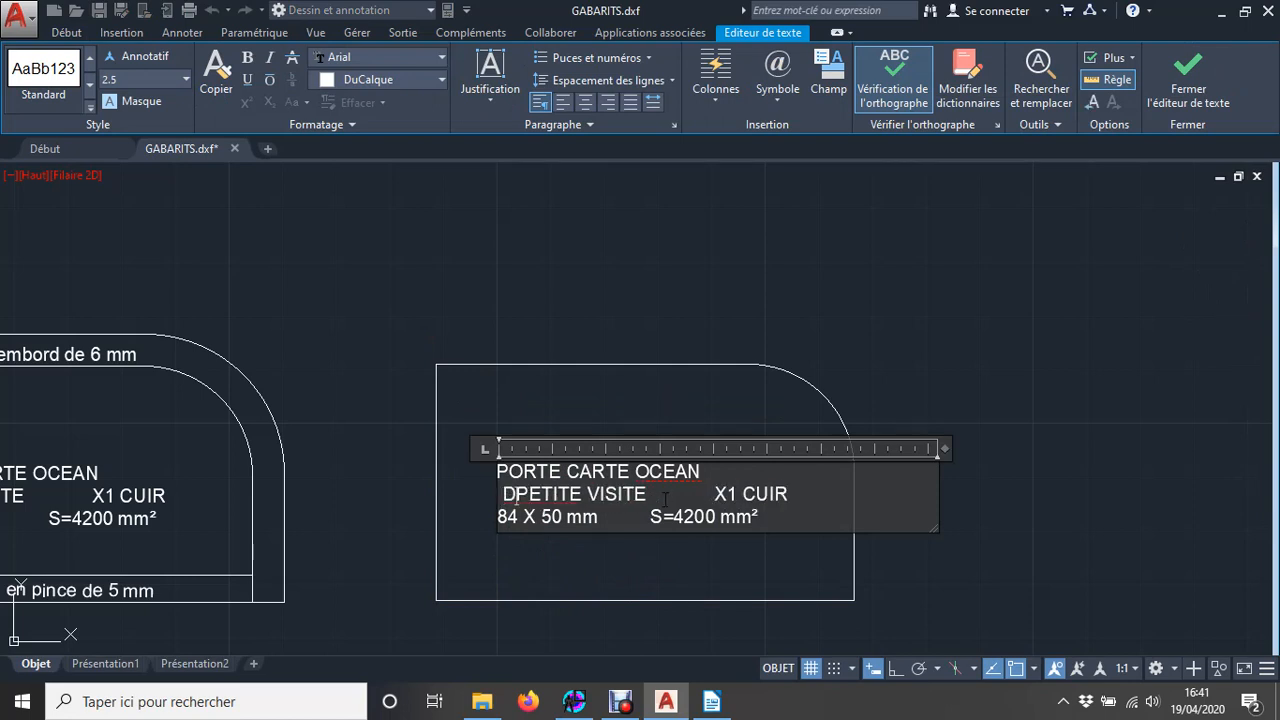
type("oublure")
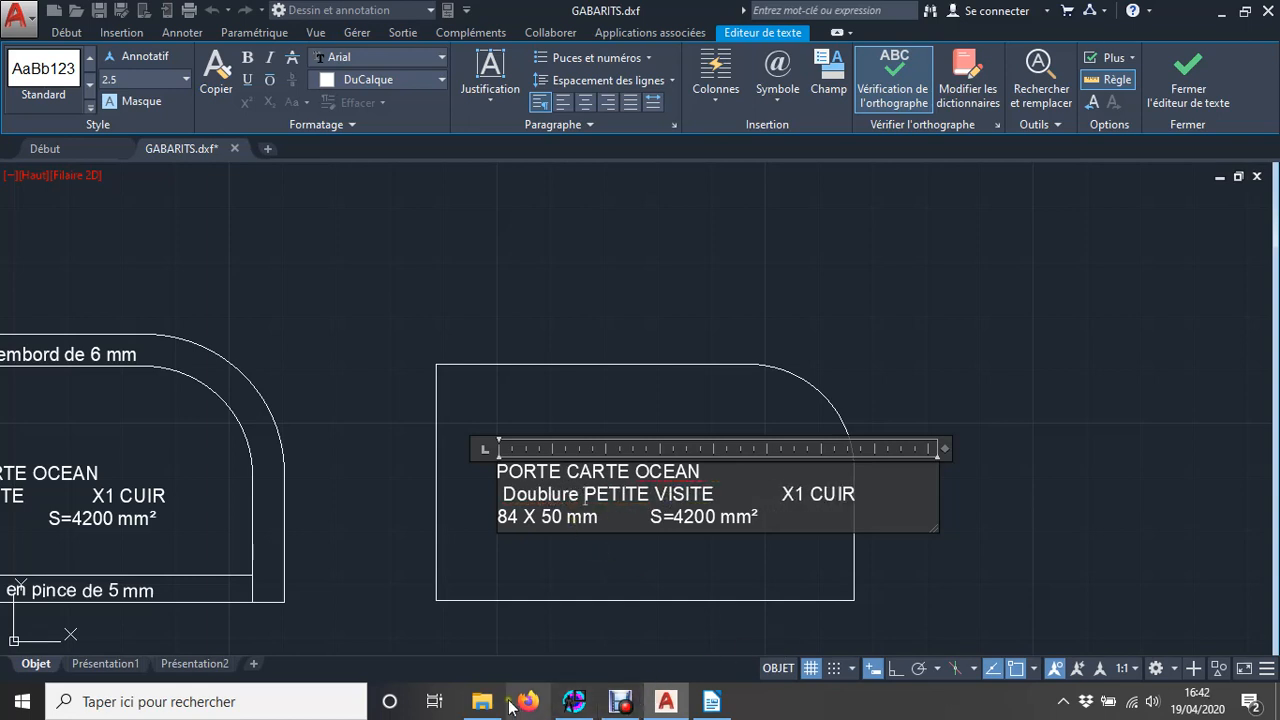
Look up the DOUBLURE PETITE VISITE size in GMPcad's OCEAN2.DES drawing and set the duplicate's dimensions text to 78 X 44 mm.
left_click(574, 702)
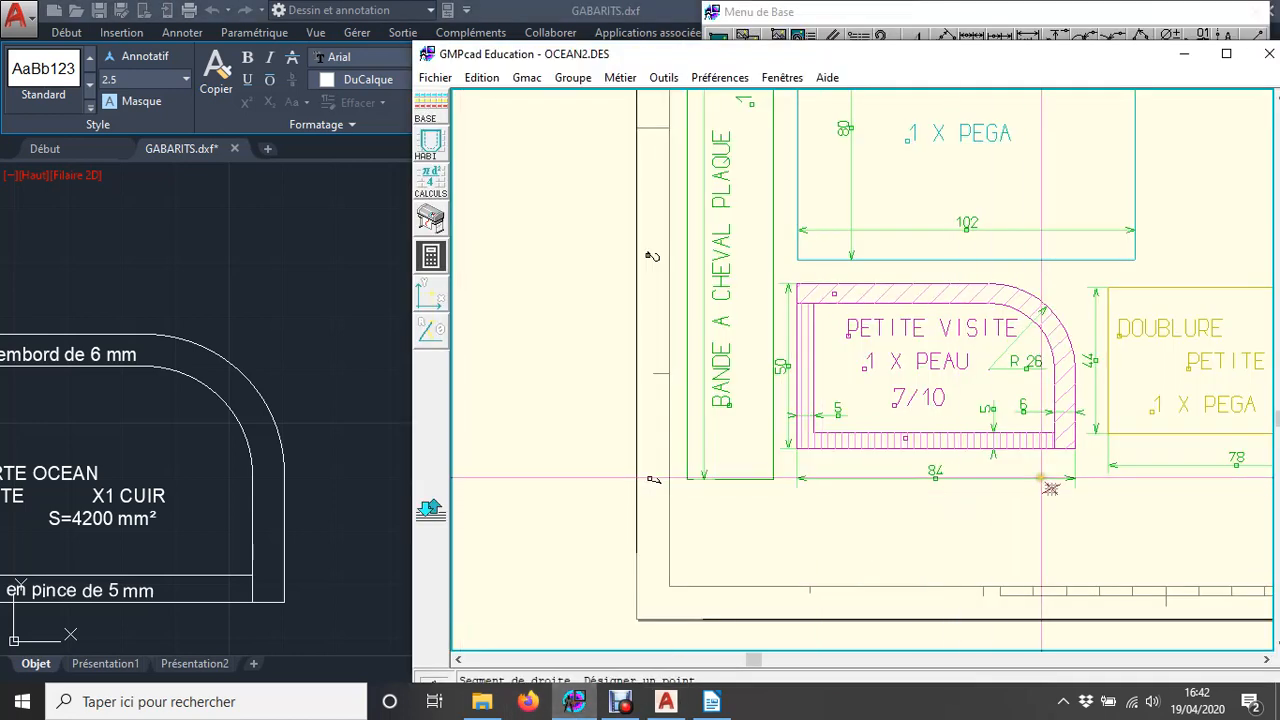
left_click(1266, 660)
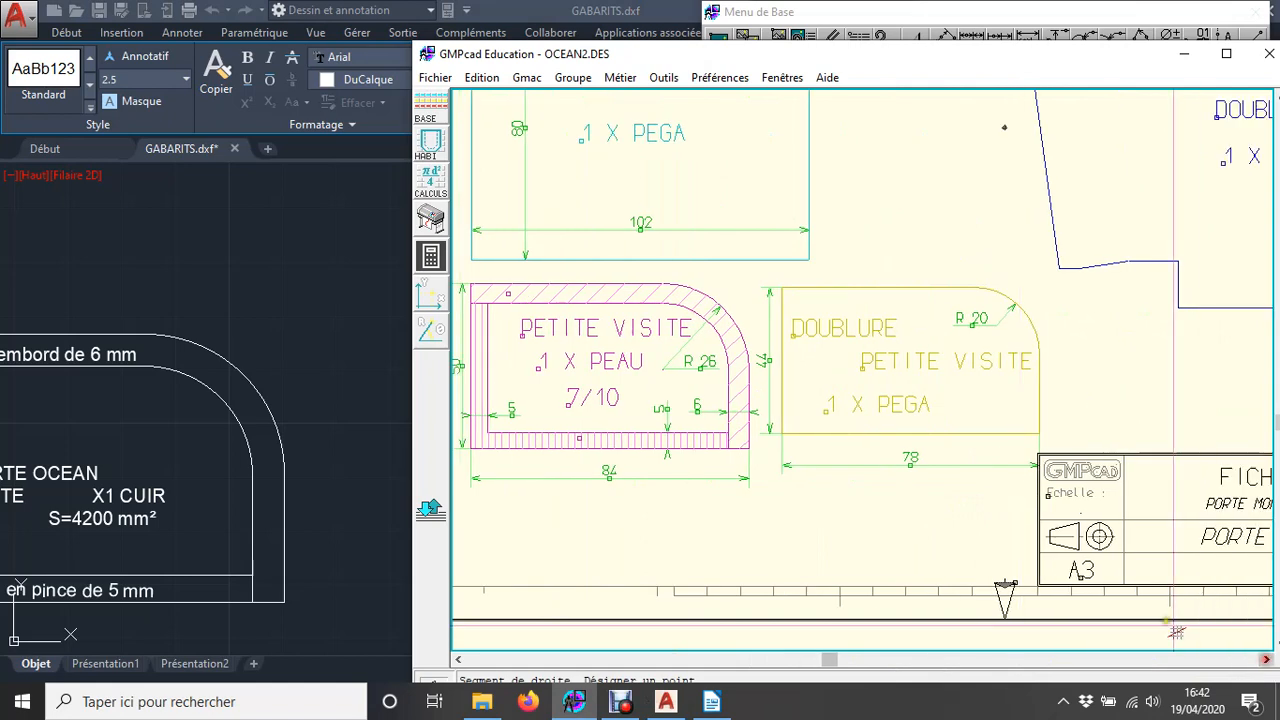
left_click(347, 563)
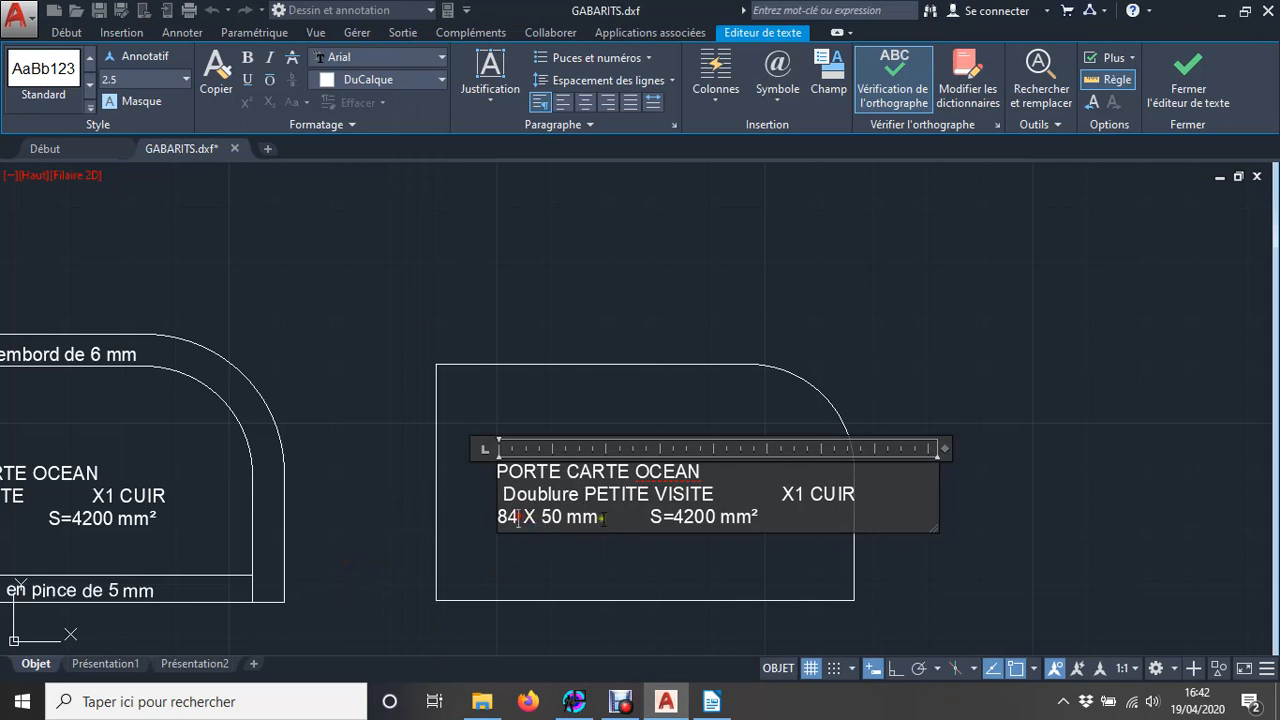
key("BackSpace")
key("BackSpace")
type("78")
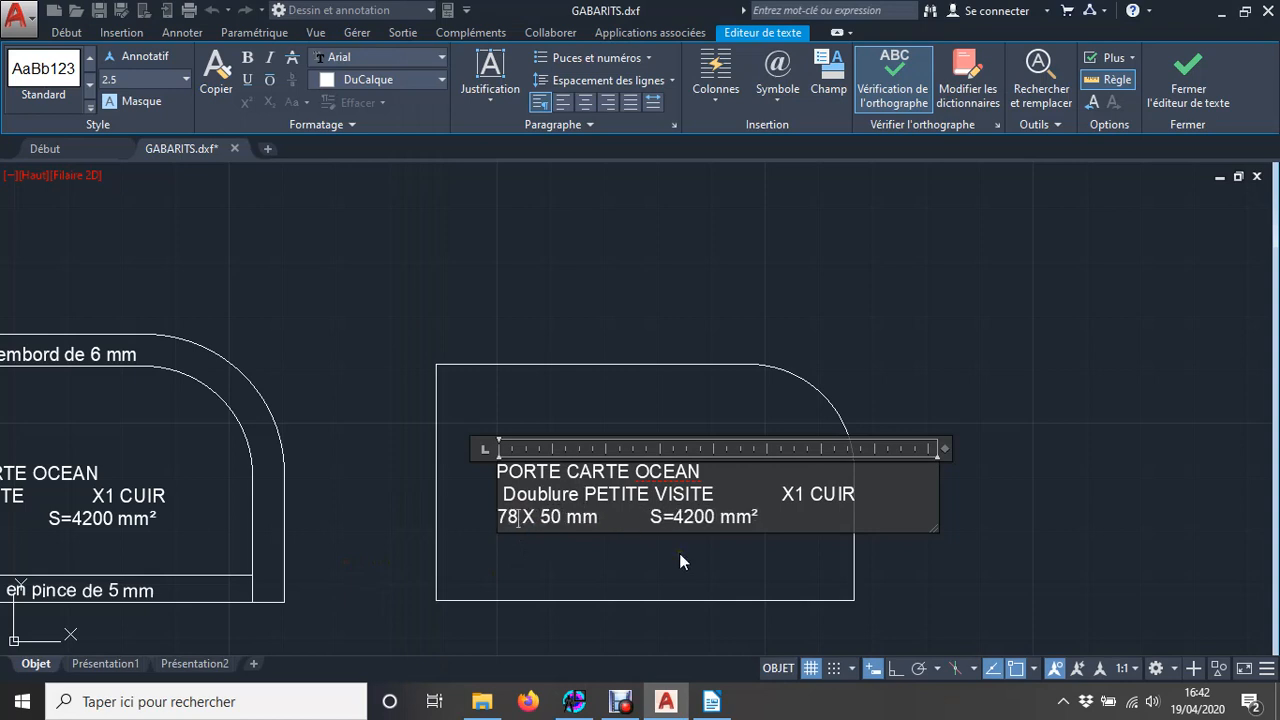
left_click(561, 517)
key("BackSpace")
key("BackSpace")
type("44")
Set the surface value in the Doublure PETITE VISITE description to S=3432 mm² and finish editing the text.
key("BackSpace")
key("BackSpace")
key("BackSpace")
key("BackSpace")
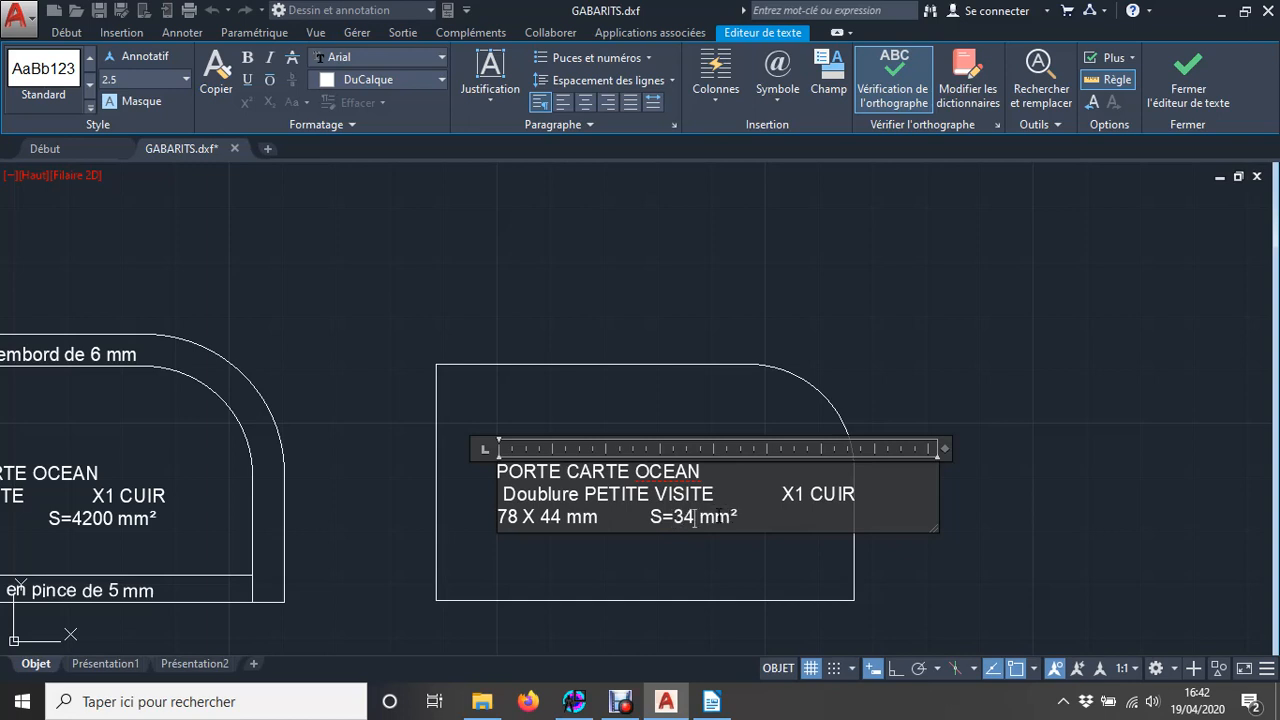
left_click(725, 563)
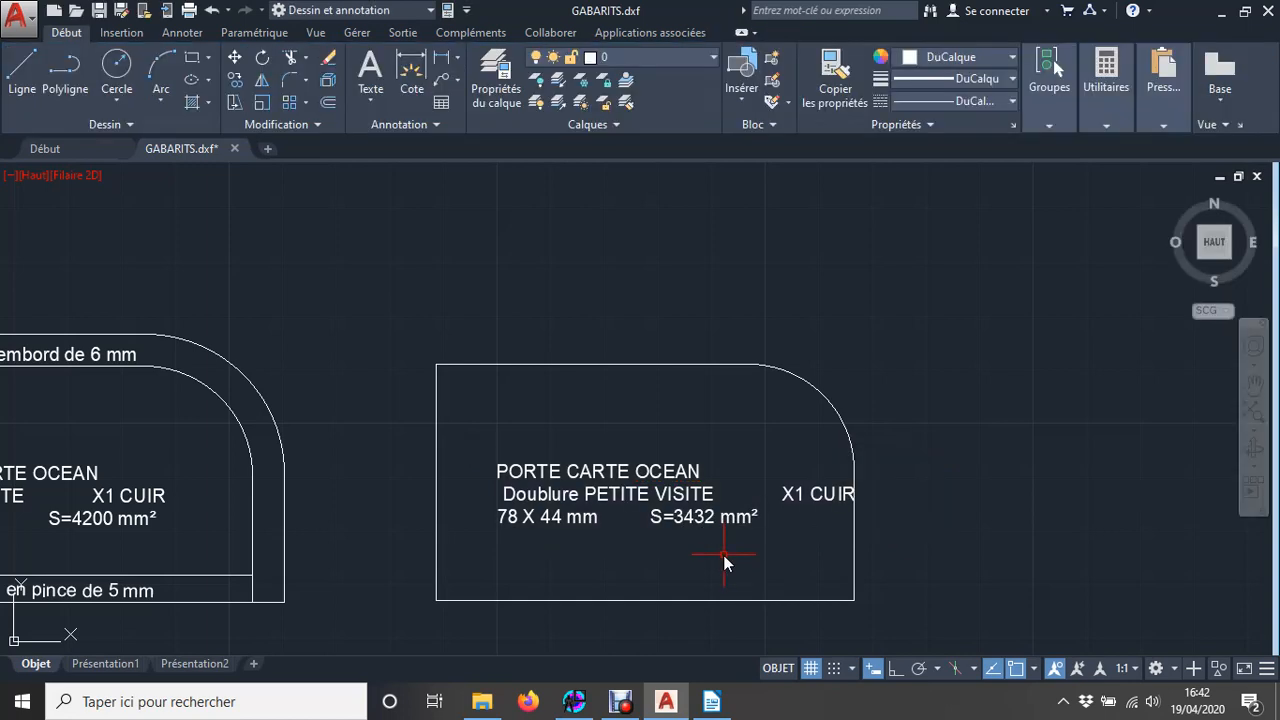
Select and copy both PETITE VISITE templates, the leather piece and its lining, with all their texts.
scroll(640, 590, "up", 2)
scroll(571, 623, "down", 4)
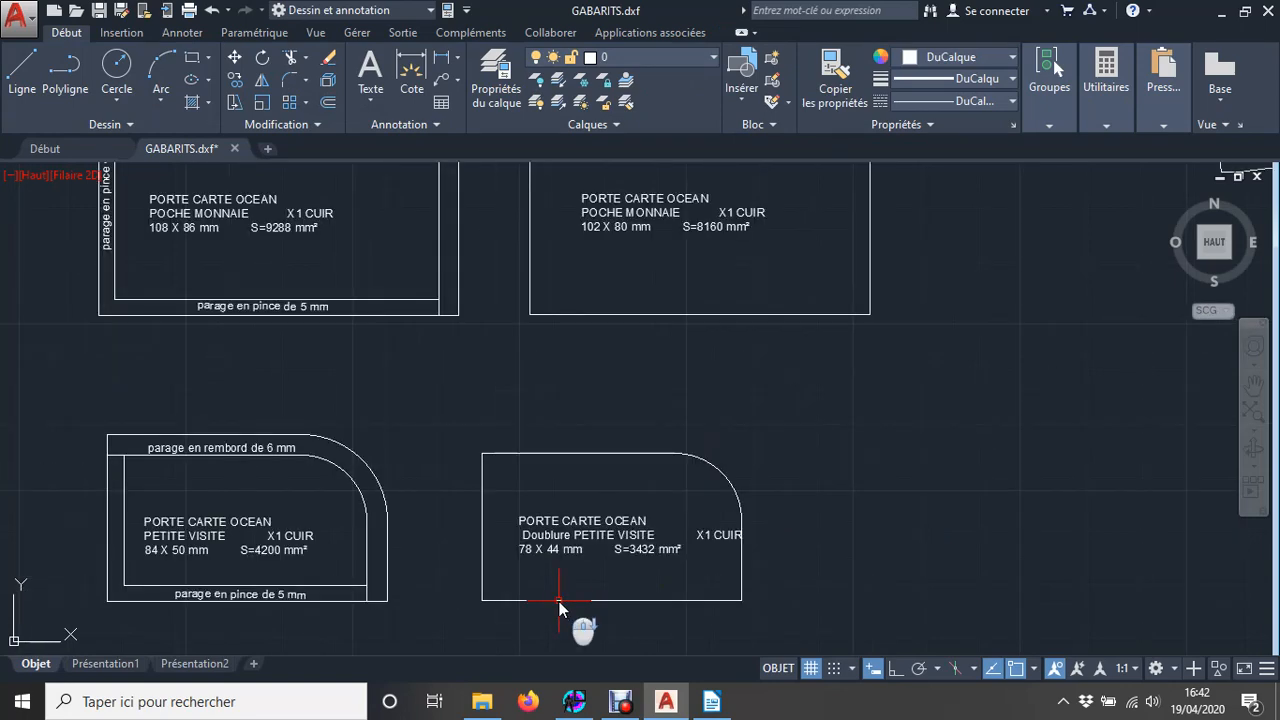
mouse_move(543, 635)
middle_mouse_down()
mouse_move(575, 640)
mouse_move(598, 532)
middle_mouse_up()
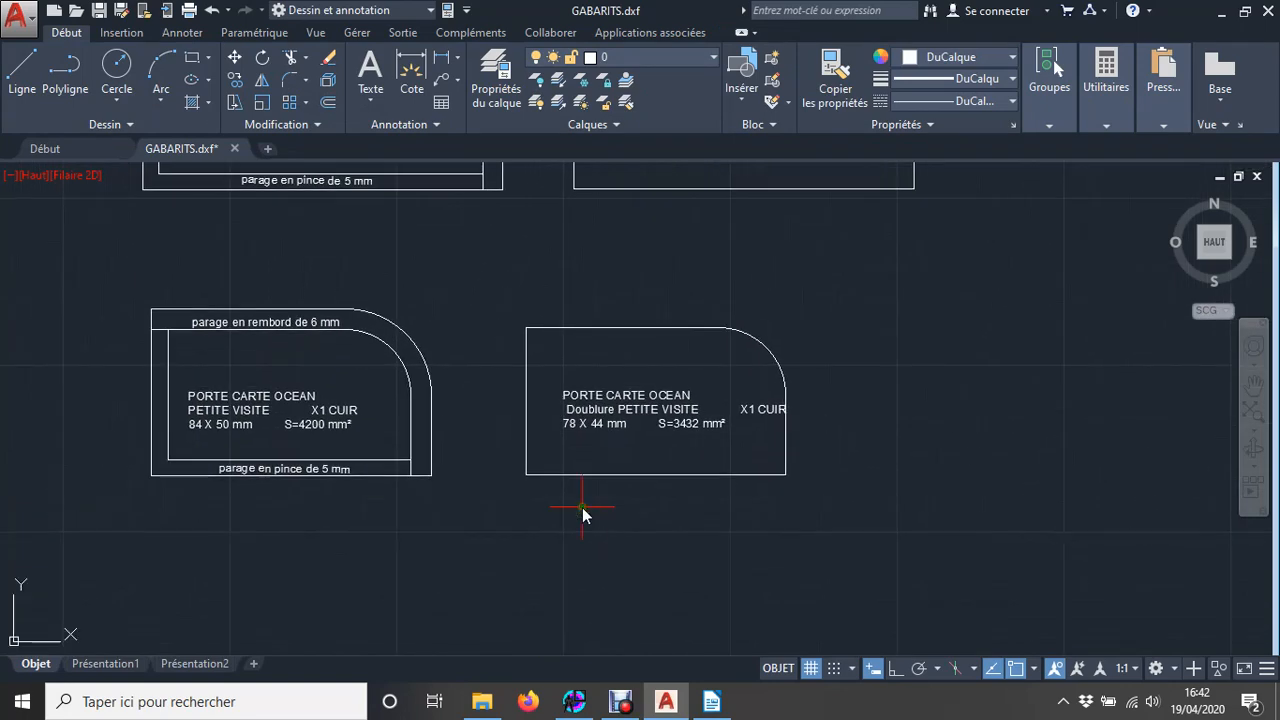
left_click(113, 253)
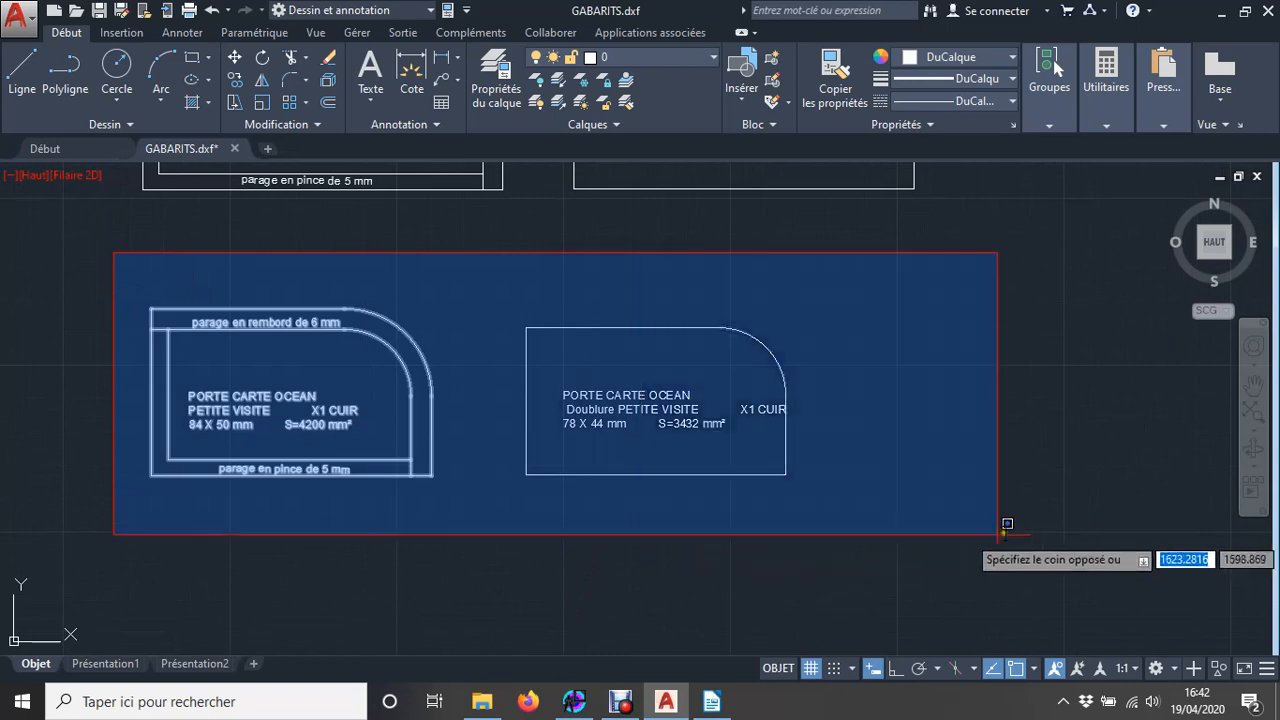
left_click(856, 511)
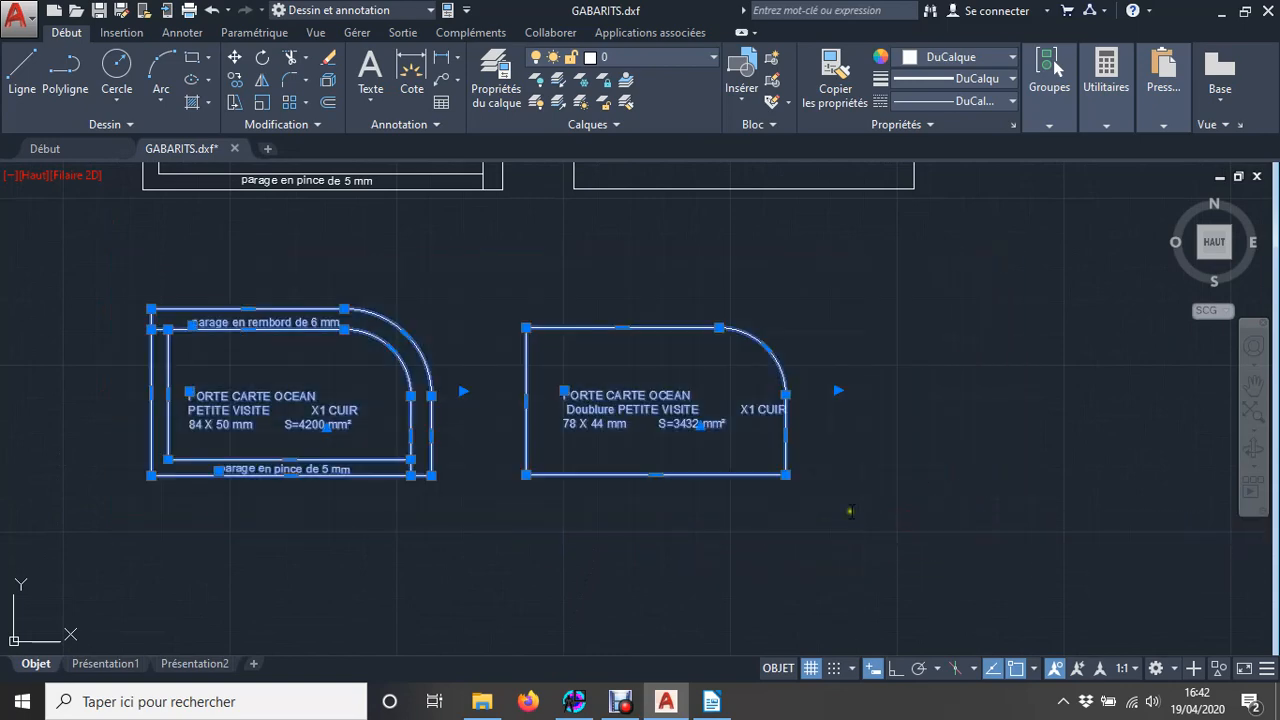
Switch to the LibreOffice Writer document and paste the copied templates on page 2 as a GDI metafile.
left_click(711, 703)
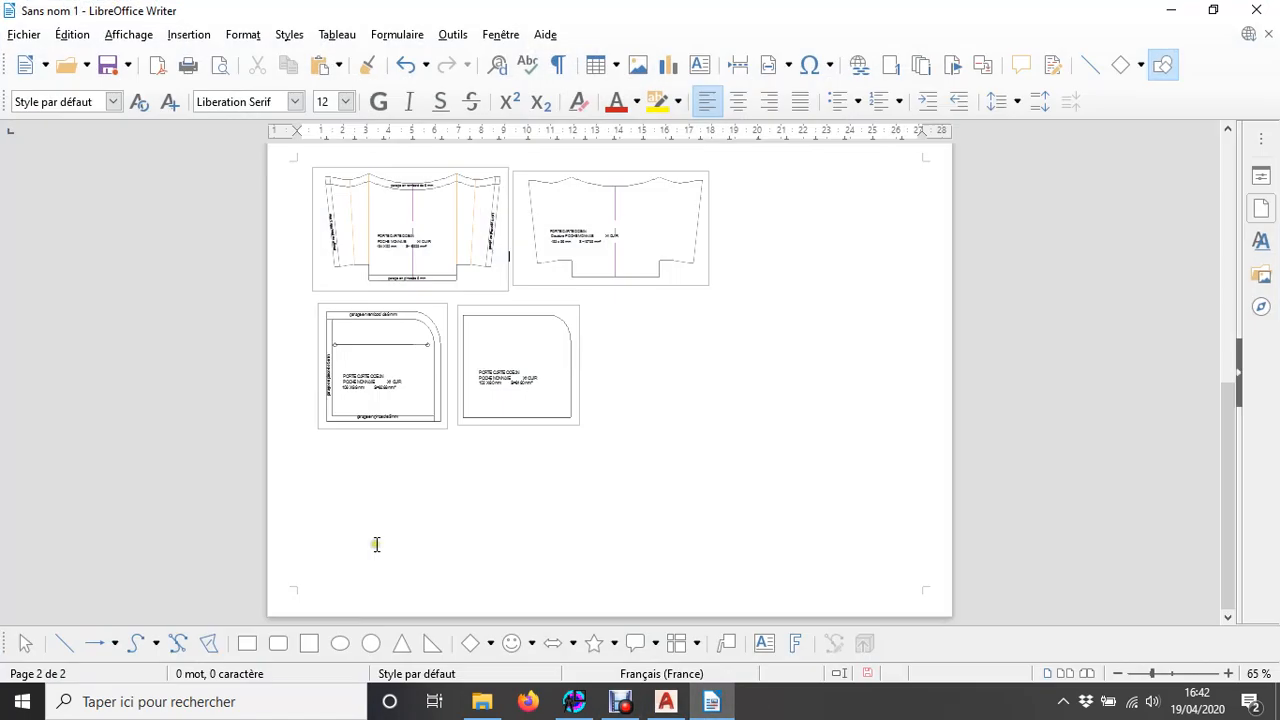
right_click(407, 501)
mouse_move(545, 309)
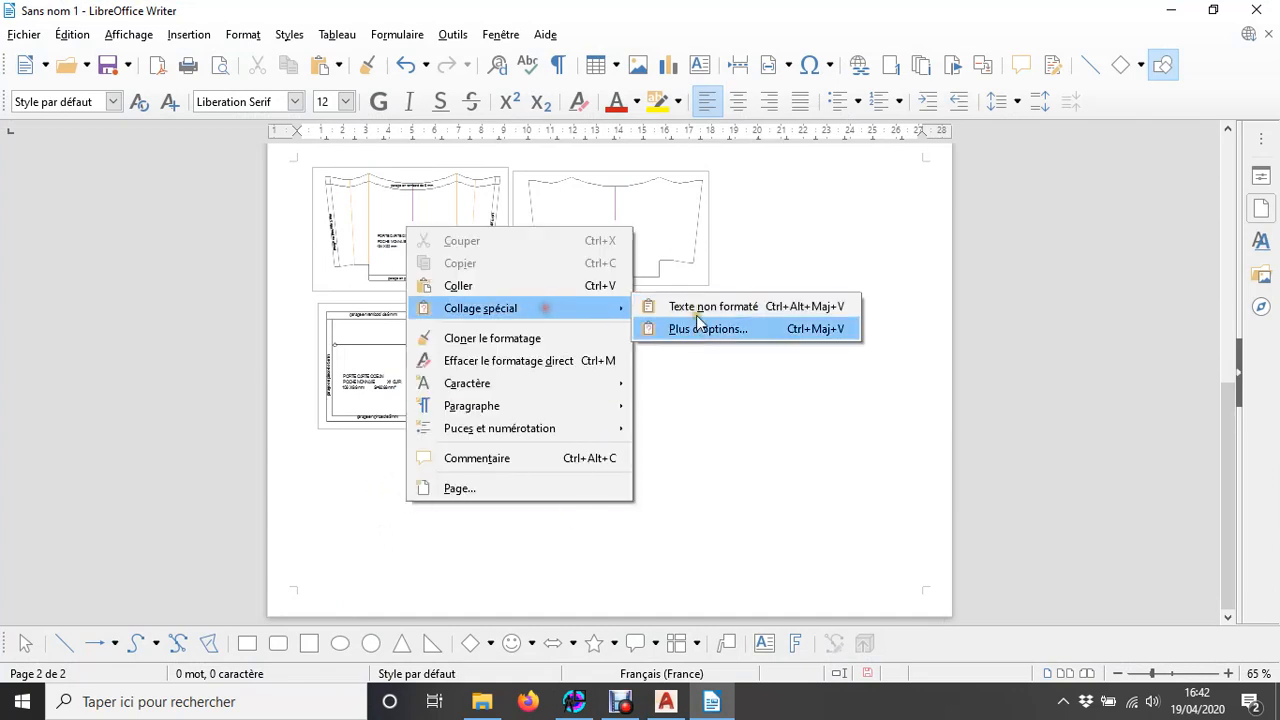
left_click(704, 330)
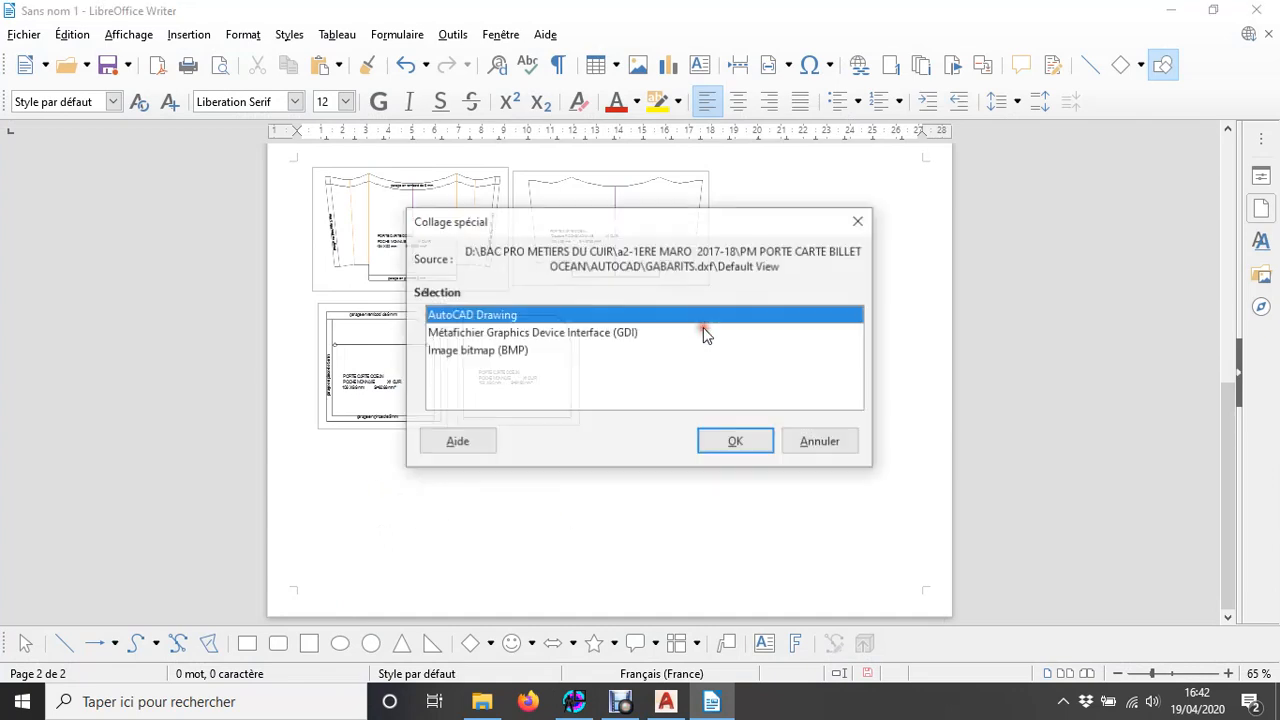
left_click(572, 333)
left_click(722, 446)
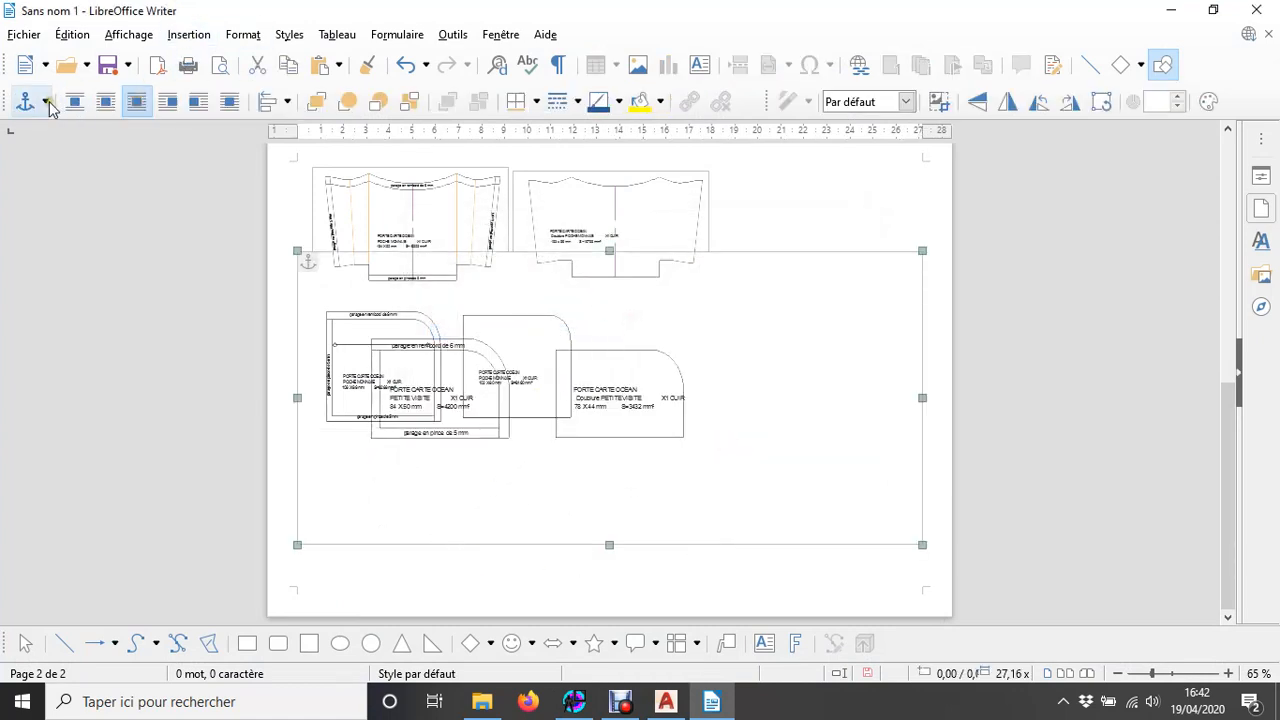
Anchor the pasted picture to the page and move it down below the top row of templates on page 2.
left_click(47, 102)
left_click(60, 125)
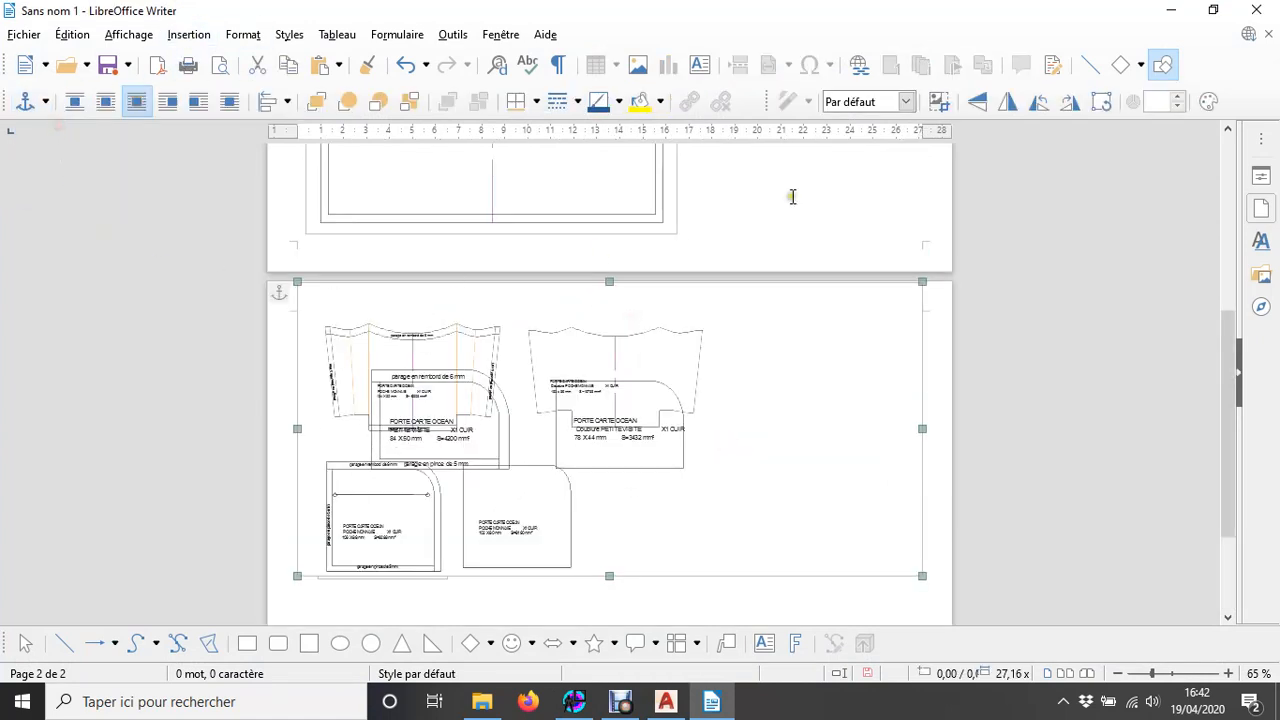
left_click(938, 101)
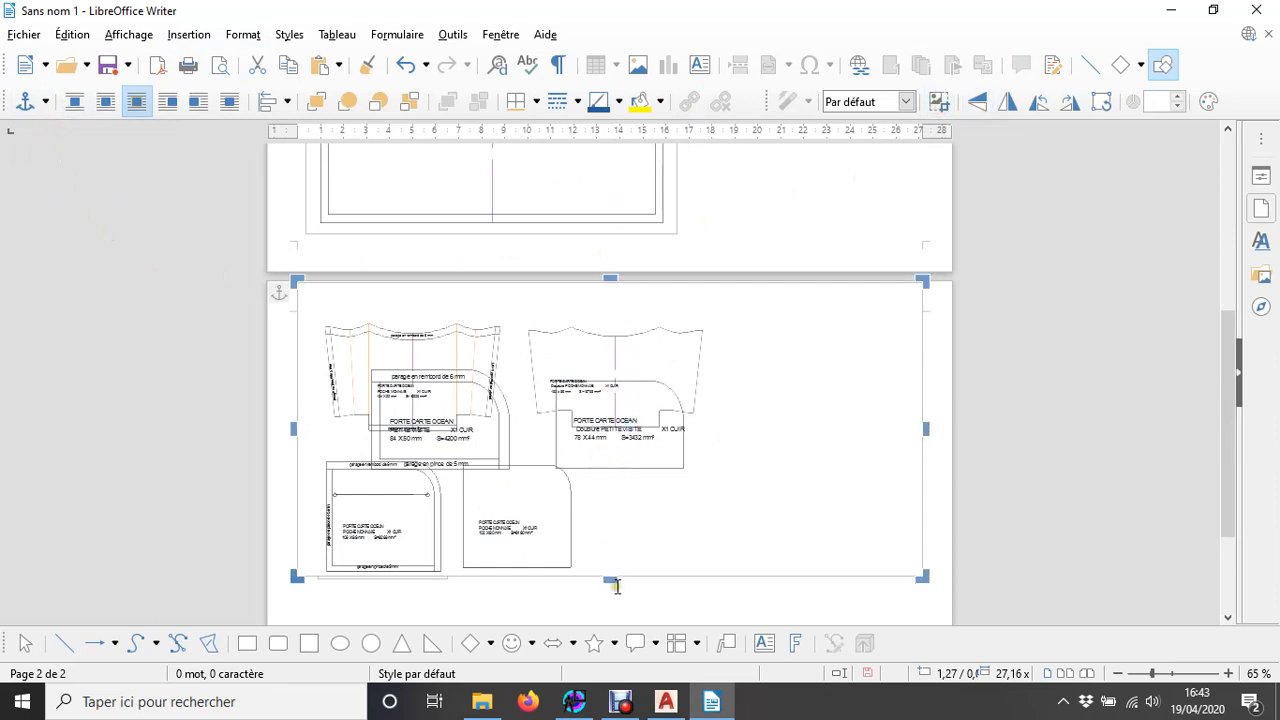
scroll(655, 466, "down", 3)
left_click(640, 333)
left_click_drag(605, 352, 620, 514)
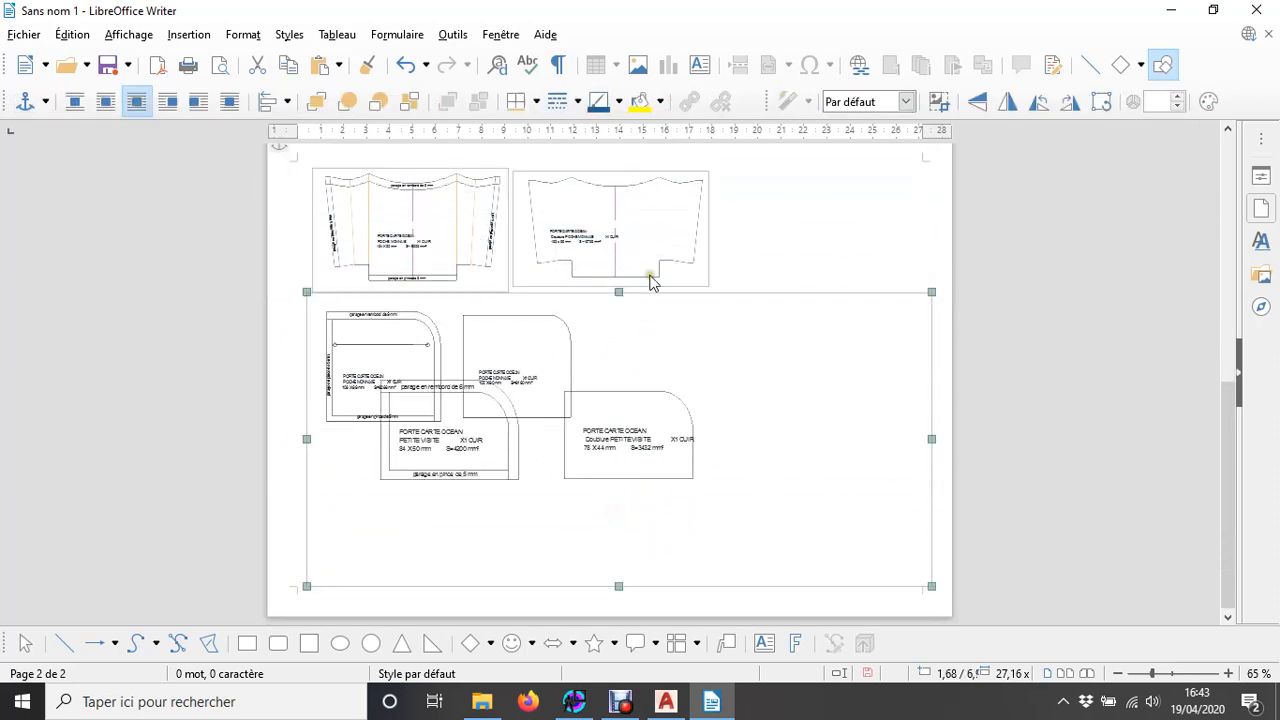
Crop all four sides of the pasted picture close to the PETITE VISITE templates and move it beneath the POCHE MONNAIE row.
left_click(941, 101)
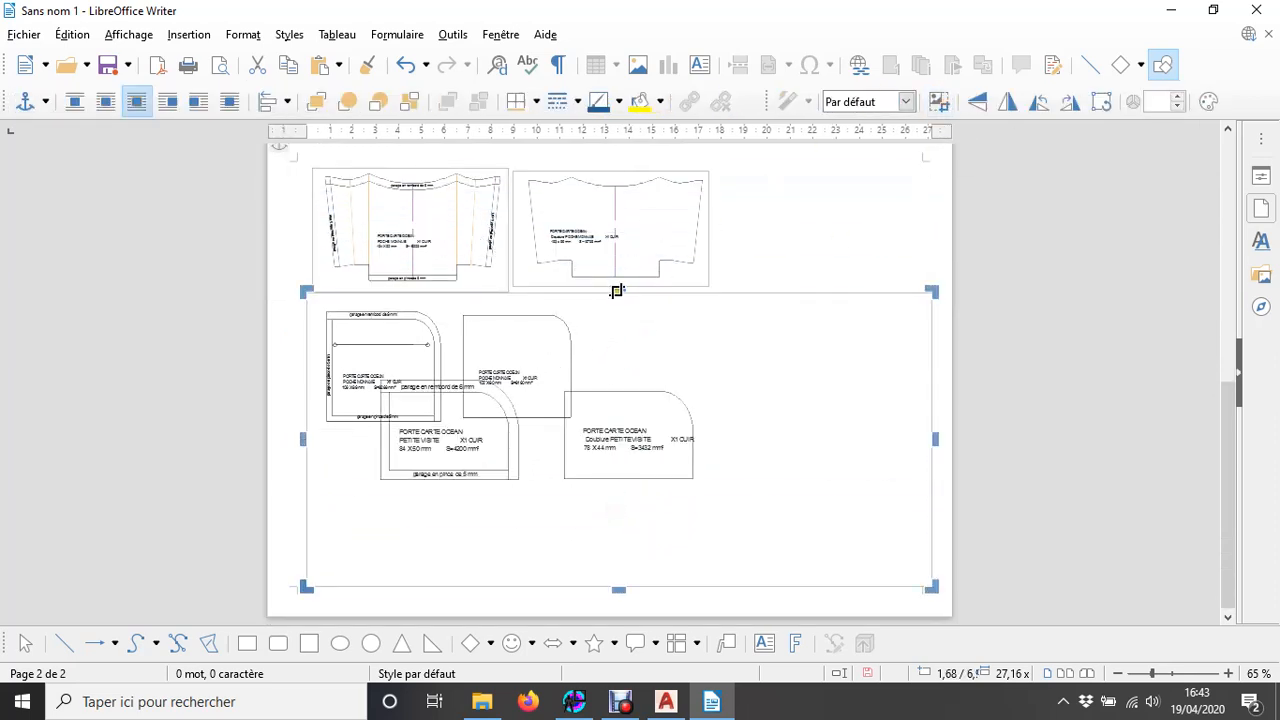
left_click_drag(619, 290, 640, 376)
mouse_move(299, 482)
left_mouse_down()
mouse_move(320, 502)
mouse_move(380, 489)
mouse_move(371, 482)
left_mouse_up()
left_click_drag(651, 589, 648, 486)
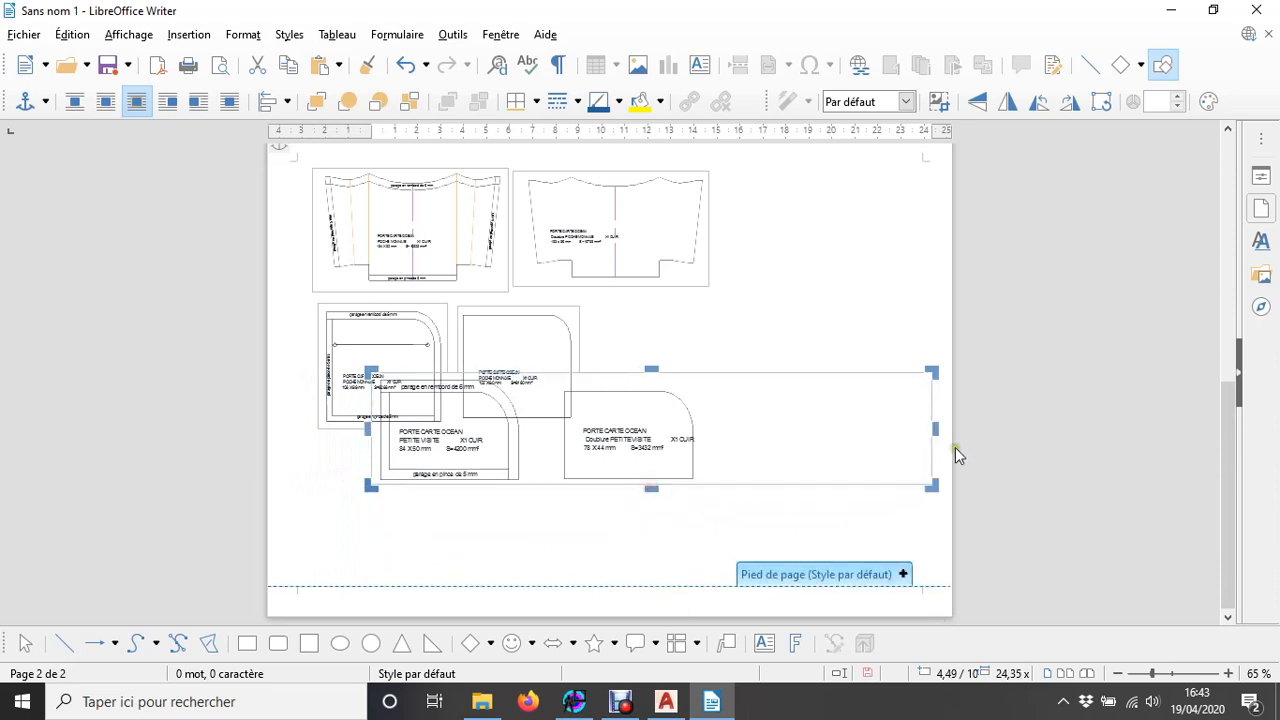
left_click_drag(933, 429, 705, 430)
left_click(584, 416)
left_click_drag(584, 416, 531, 510)
Move the POCHE MONNAIE lining picture aside and widen the POCHE MONNAIE leather picture to about 7.1 cm.
left_click(428, 370)
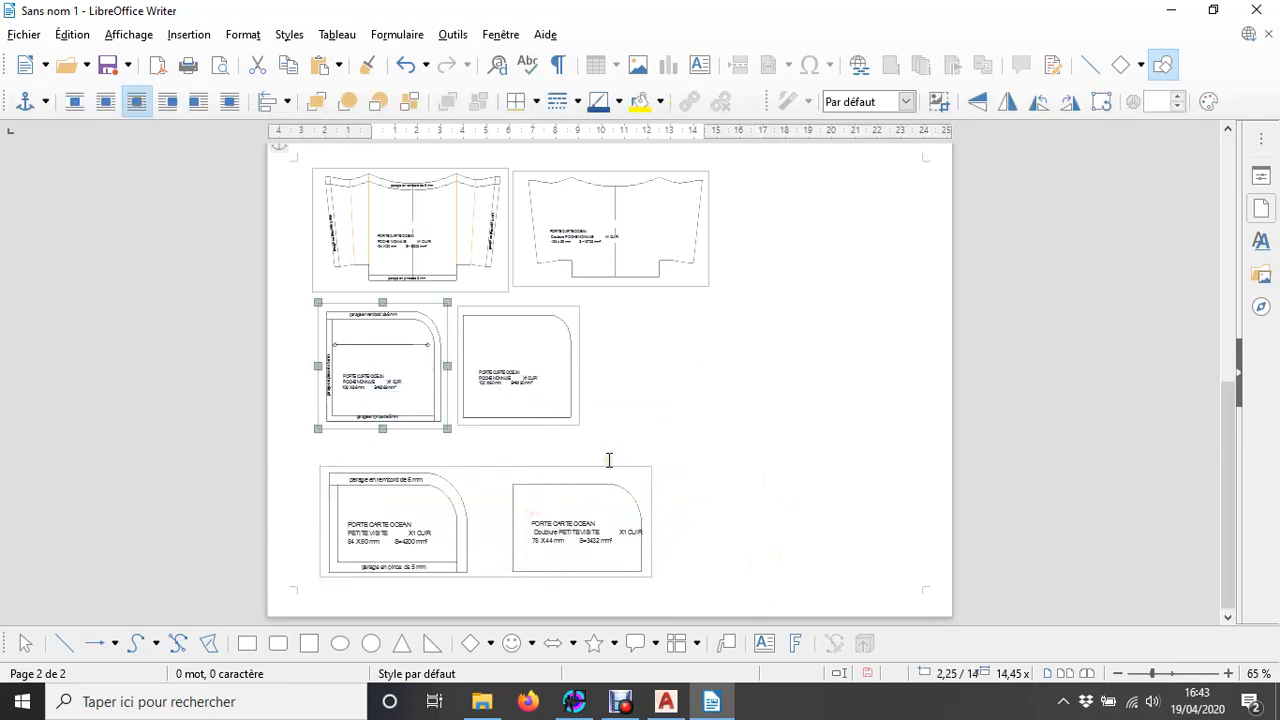
left_click_drag(528, 366, 680, 368)
left_click(425, 375)
left_click_drag(447, 366, 482, 366)
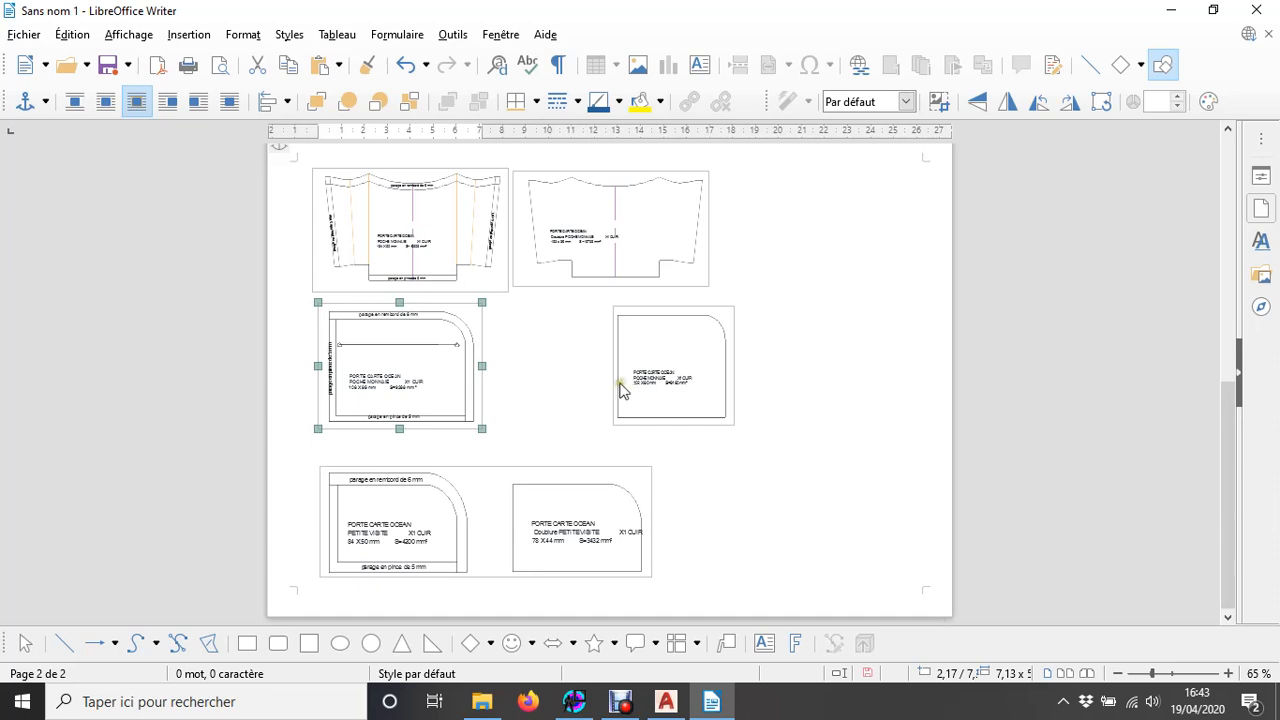
Widen the POCHE MONNAIE lining picture to about 6.7 cm, using the leather template as a size guide, and place it beside that template.
left_click(661, 380)
left_click_drag(738, 365, 439, 378)
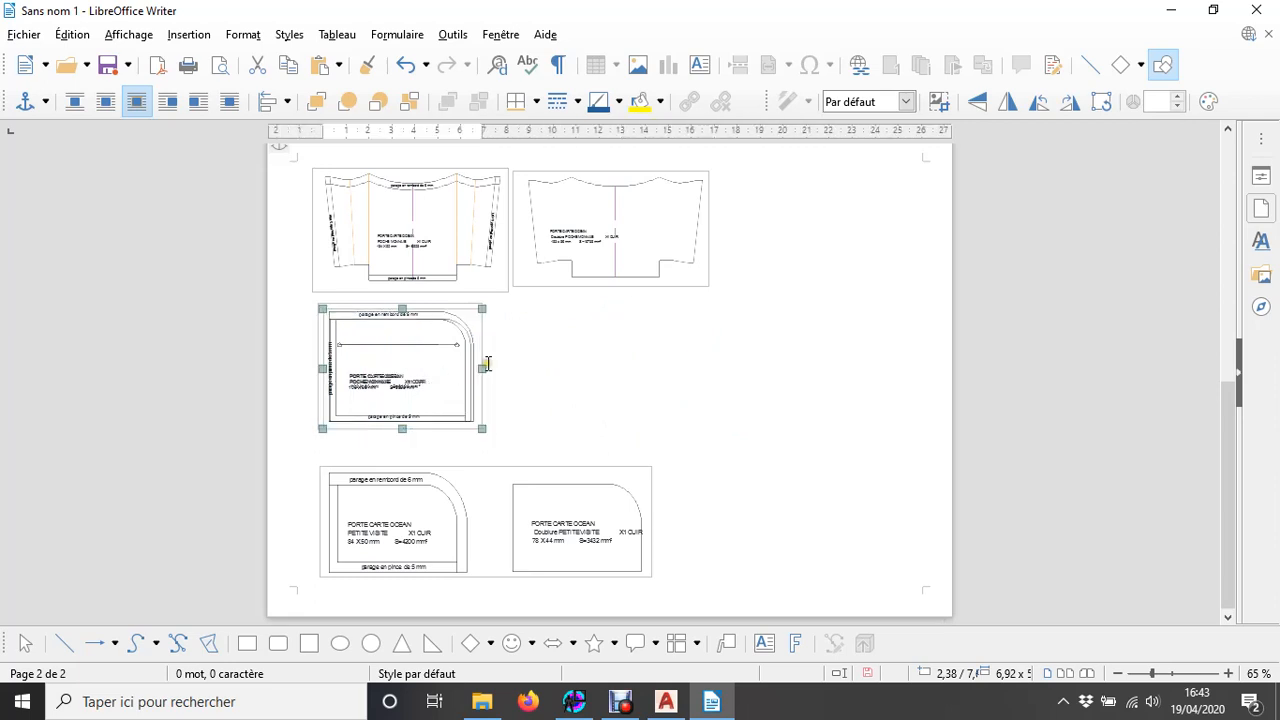
mouse_move(482, 367)
left_mouse_down()
mouse_move(468, 369)
mouse_move(506, 380)
mouse_move(476, 368)
left_mouse_up()
left_click(649, 380)
left_click_drag(389, 366, 572, 370)
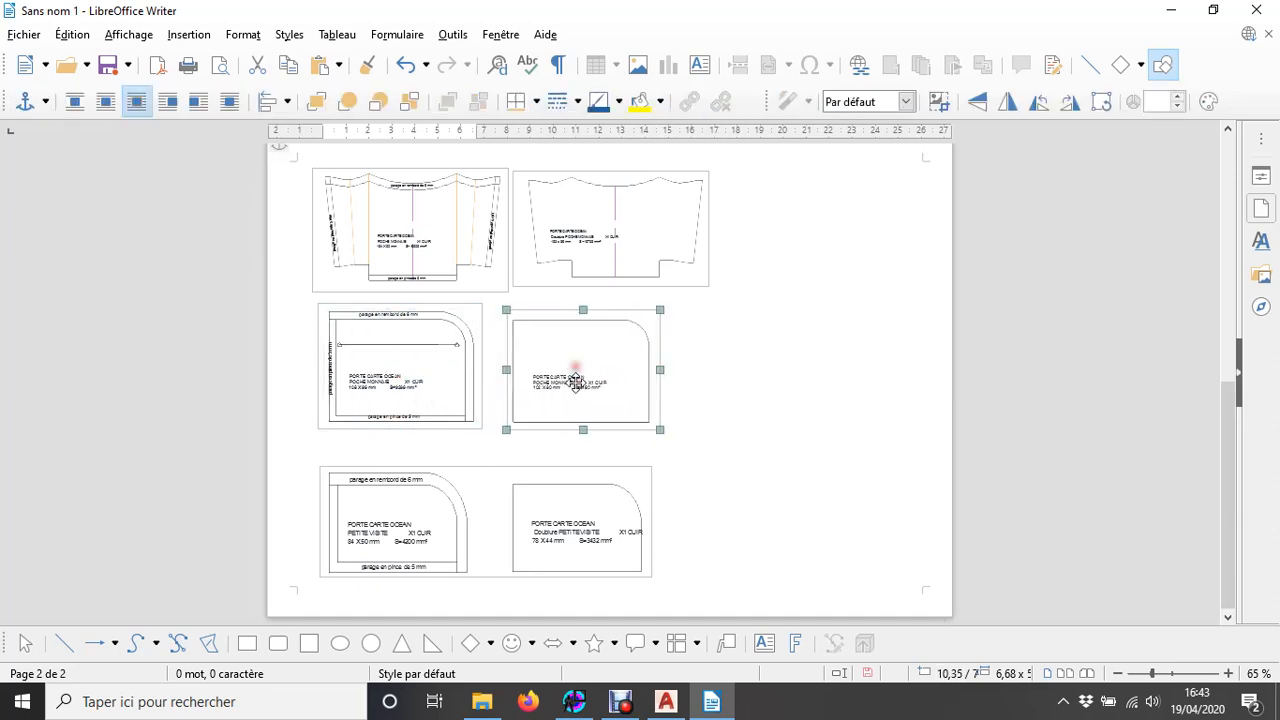
Move the PETITE VISITE picture up so it sits just beneath the POCHE MONNAIE row.
left_click(543, 523)
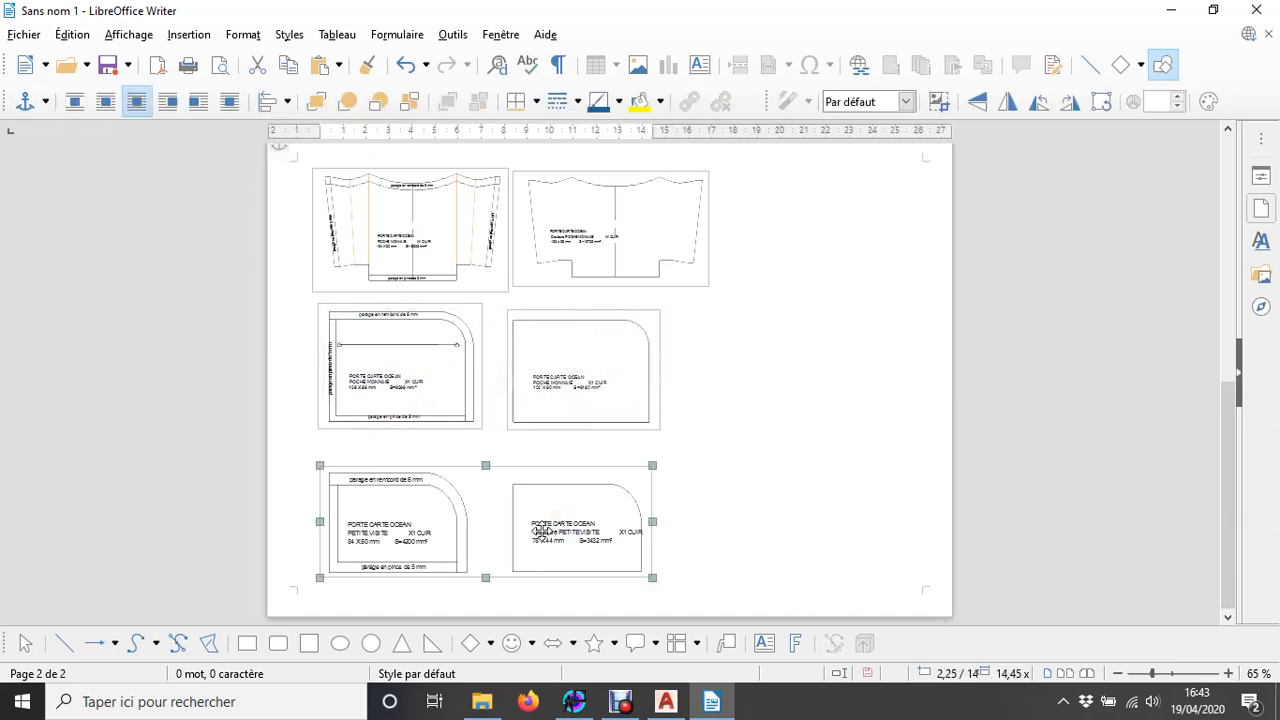
left_click(723, 480)
left_click_drag(583, 538, 578, 516)
left_click(725, 475)
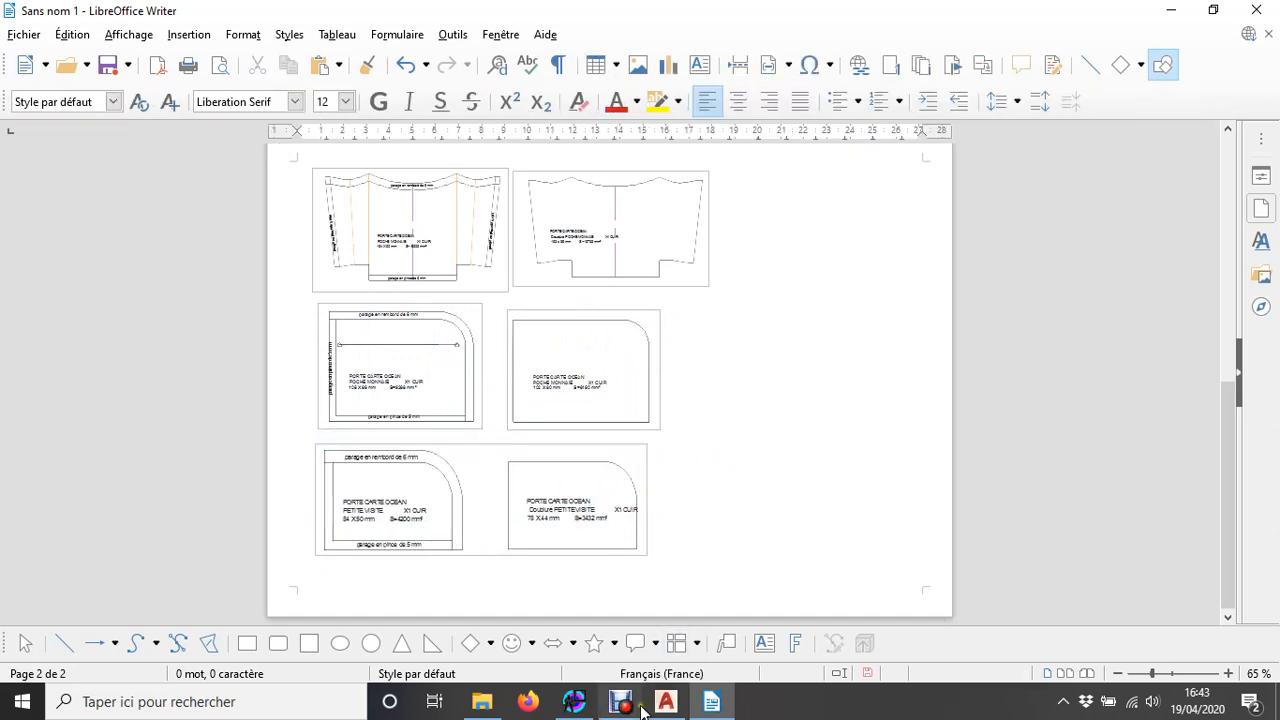
mouse_move(666, 703)
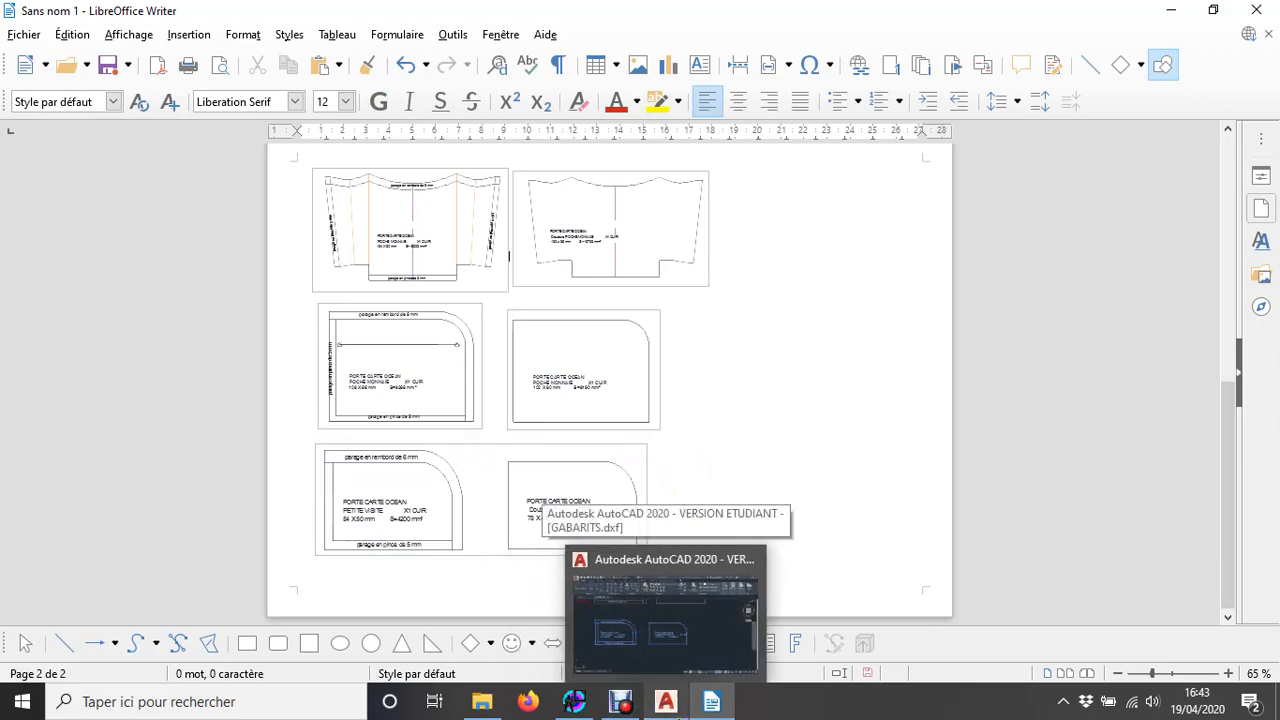